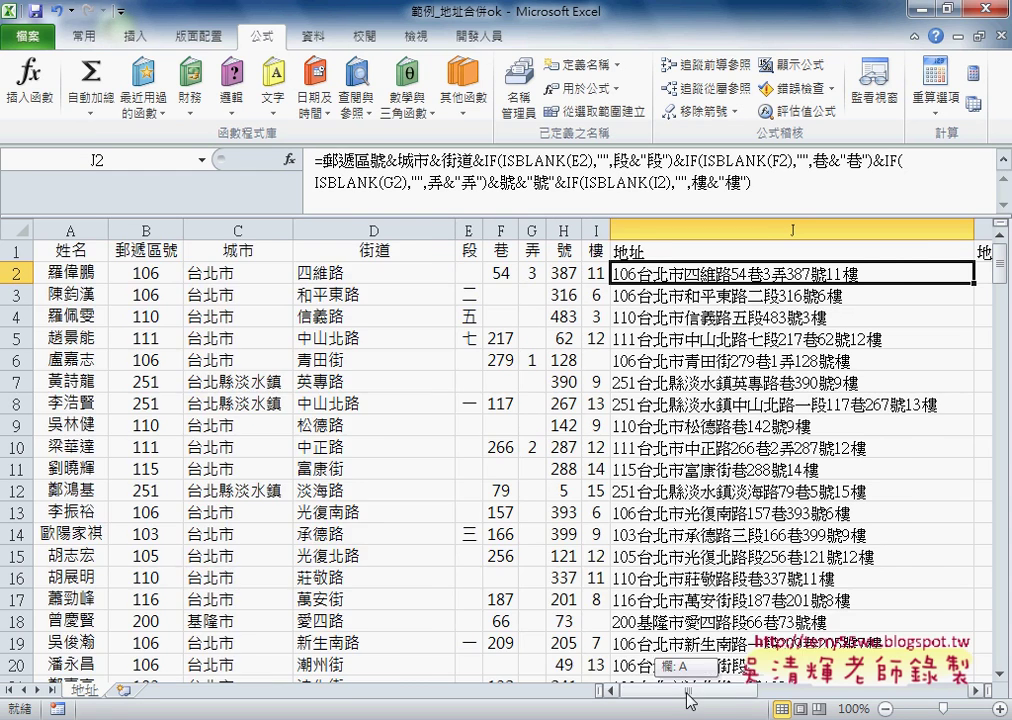
# Step: Run the 地址VBA button macro to fill column K from K2 with combined addresses
pyautogui.moveTo(678, 692); pyautogui.dragTo(820, 700)
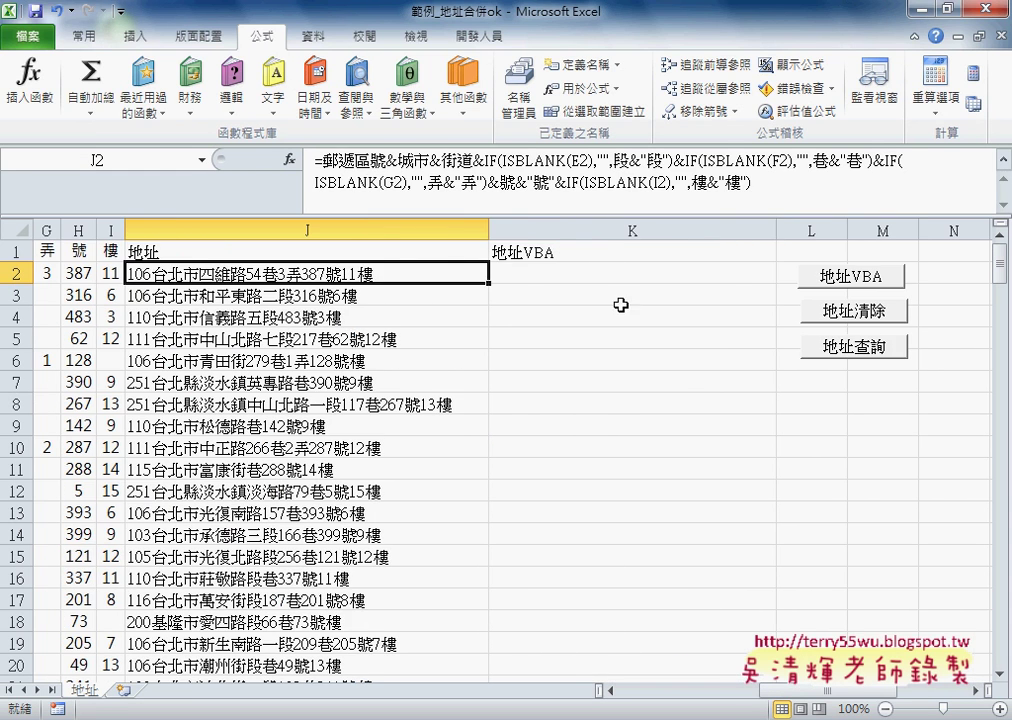
pyautogui.click(605, 270)
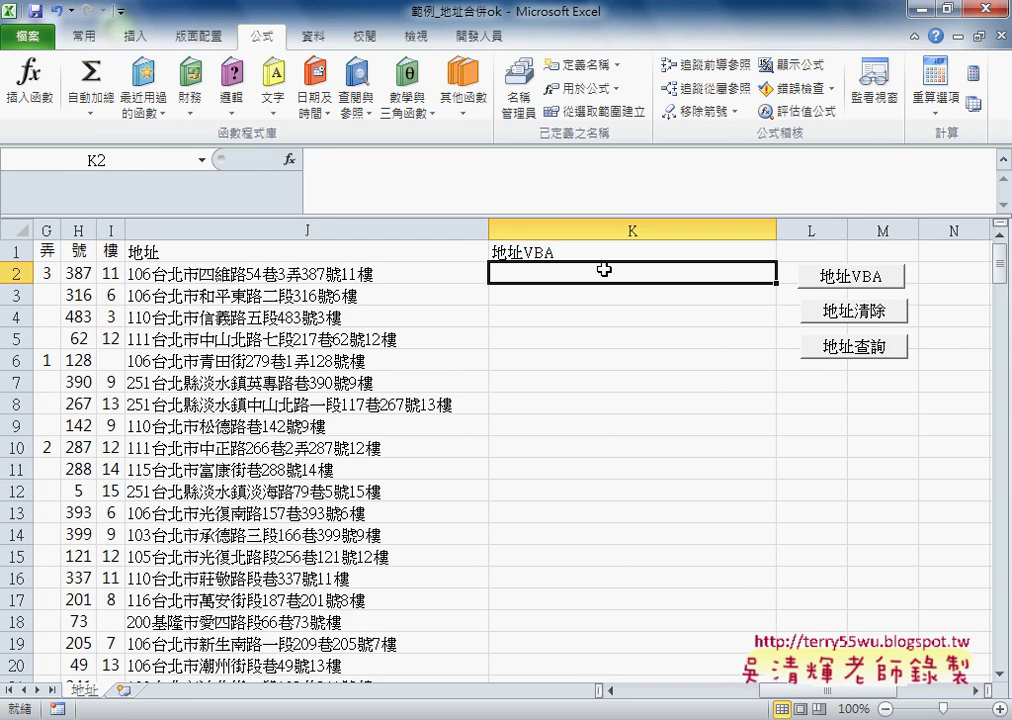
pyautogui.click(845, 279)
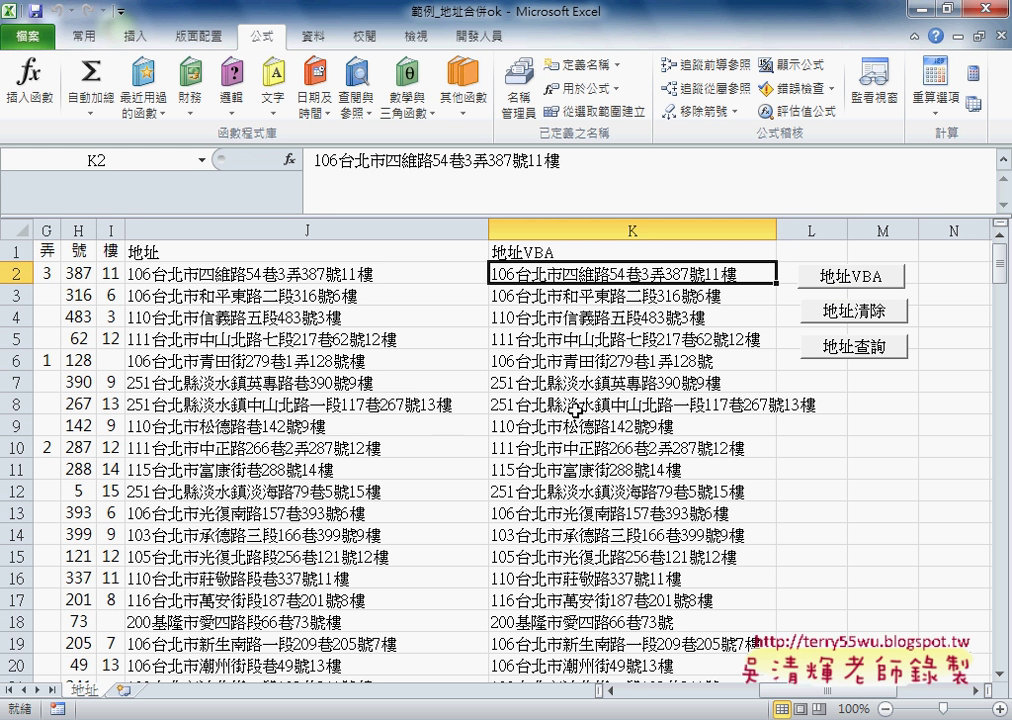
# Step: Open the assigned 地址 macro's code via 指定巨集 > 編輯 and close the Watch window
pyautogui.rightClick(829, 282)
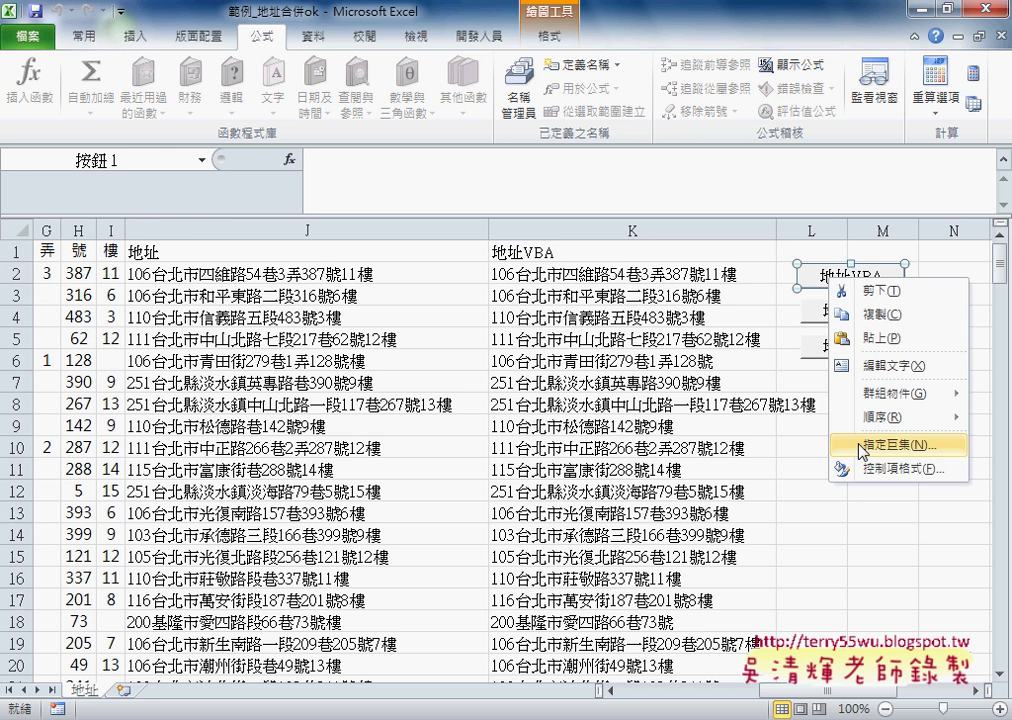
pyautogui.click(850, 445)
pyautogui.click(964, 324)
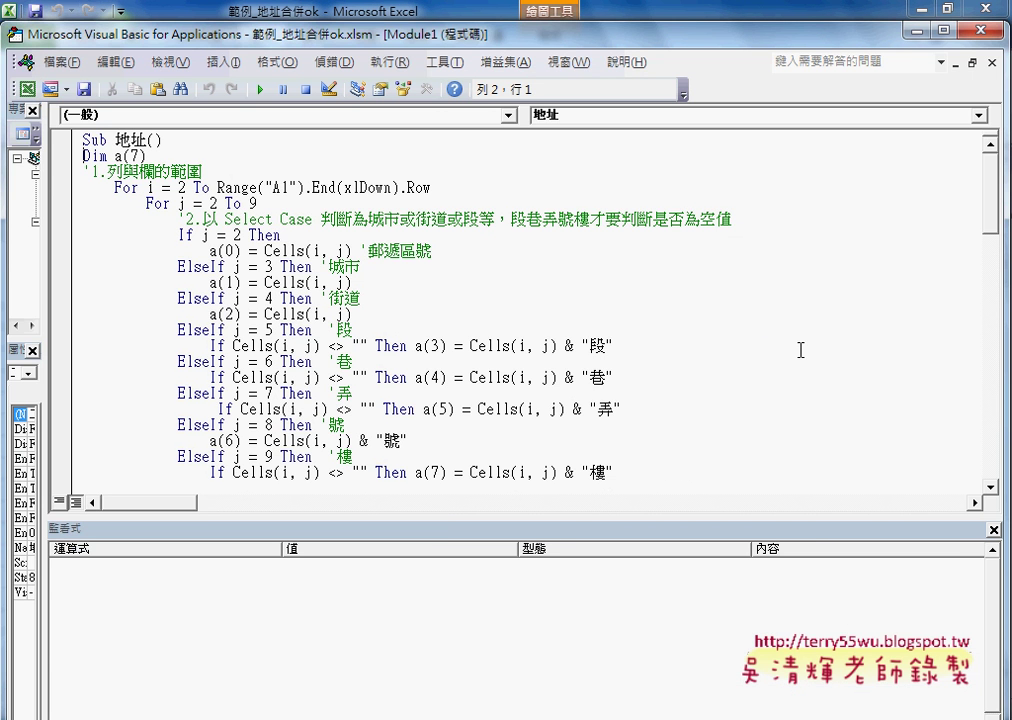
pyautogui.click(993, 530)
pyautogui.doubleClick(187, 235)
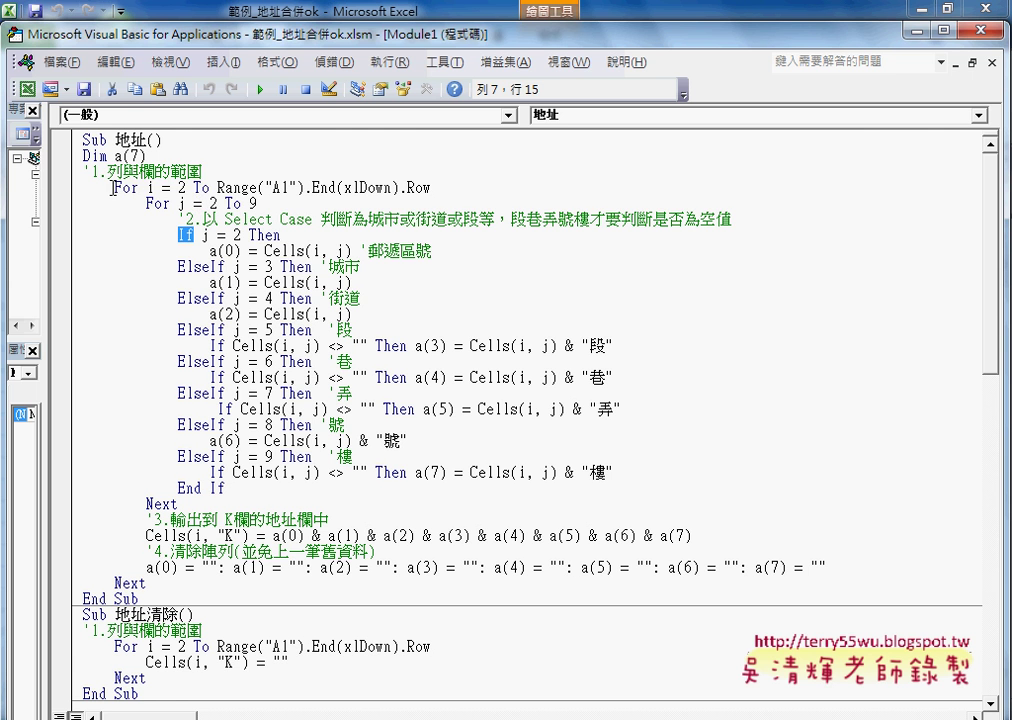
pyautogui.moveTo(115, 187); pyautogui.dragTo(434, 187)
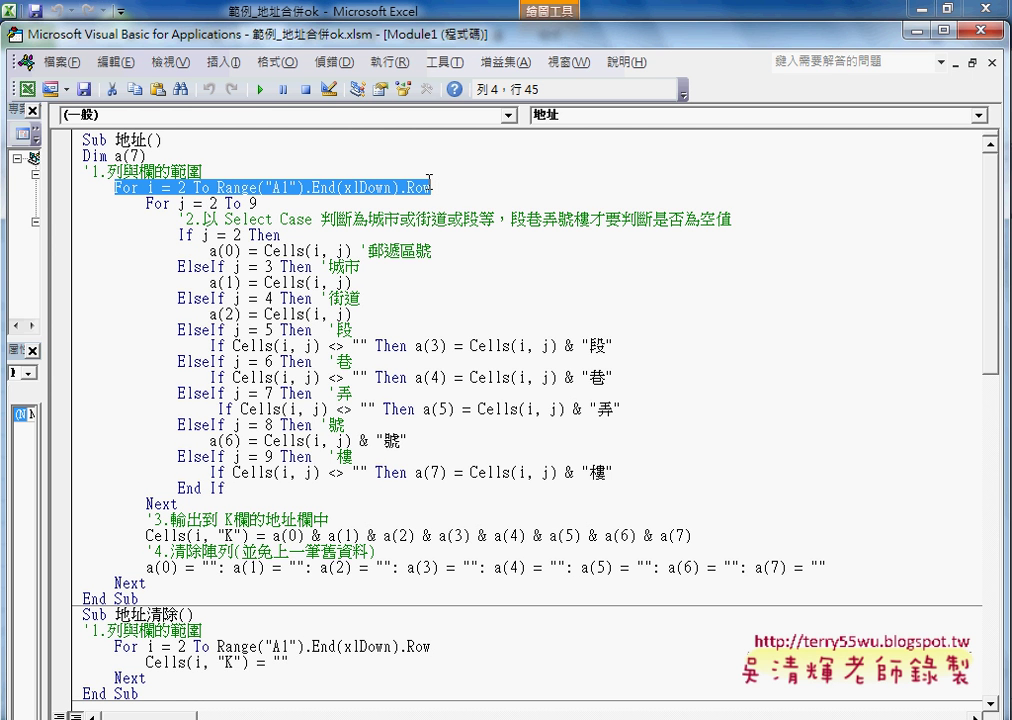
pyautogui.click(181, 203)
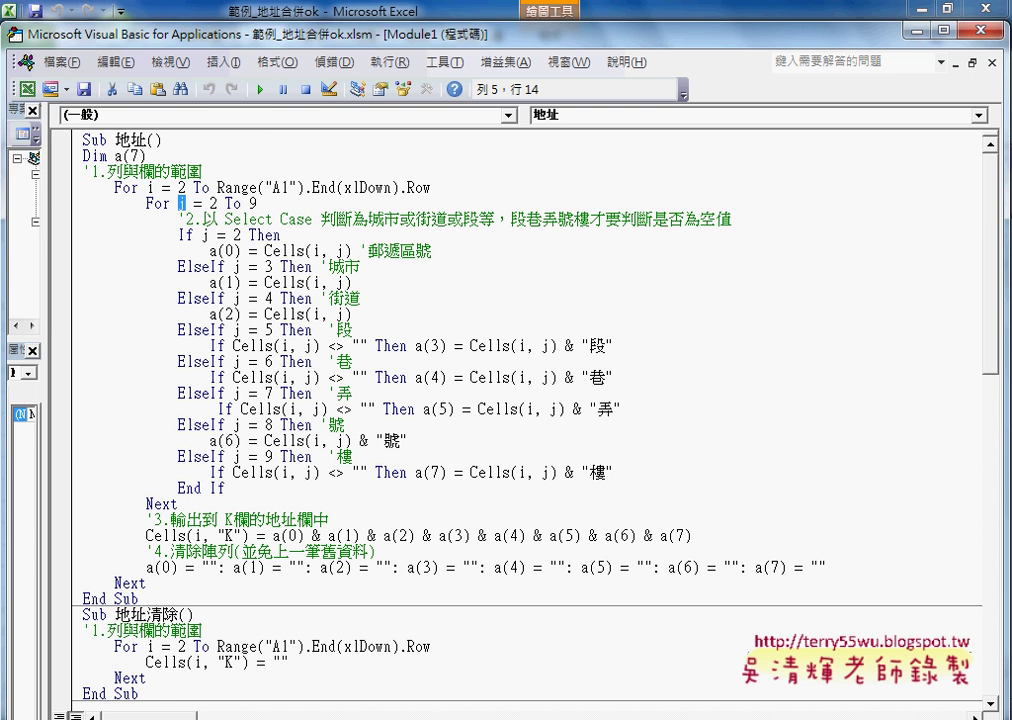
pyautogui.doubleClick(213, 203)
pyautogui.moveTo(202, 235); pyautogui.dragTo(236, 236)
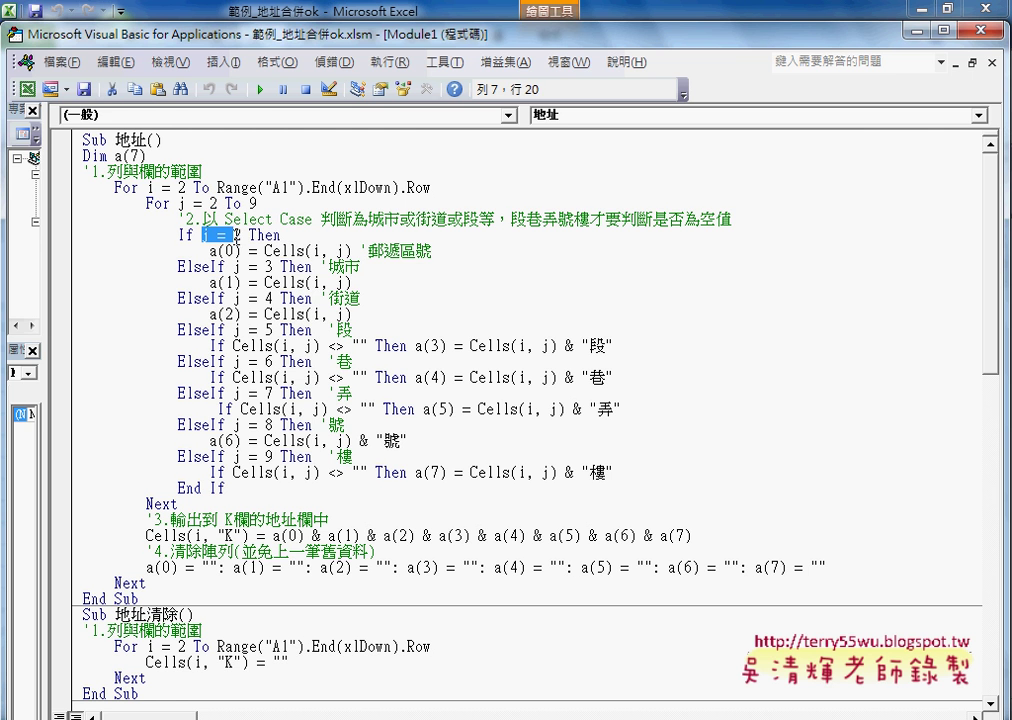
pyautogui.click(314, 251)
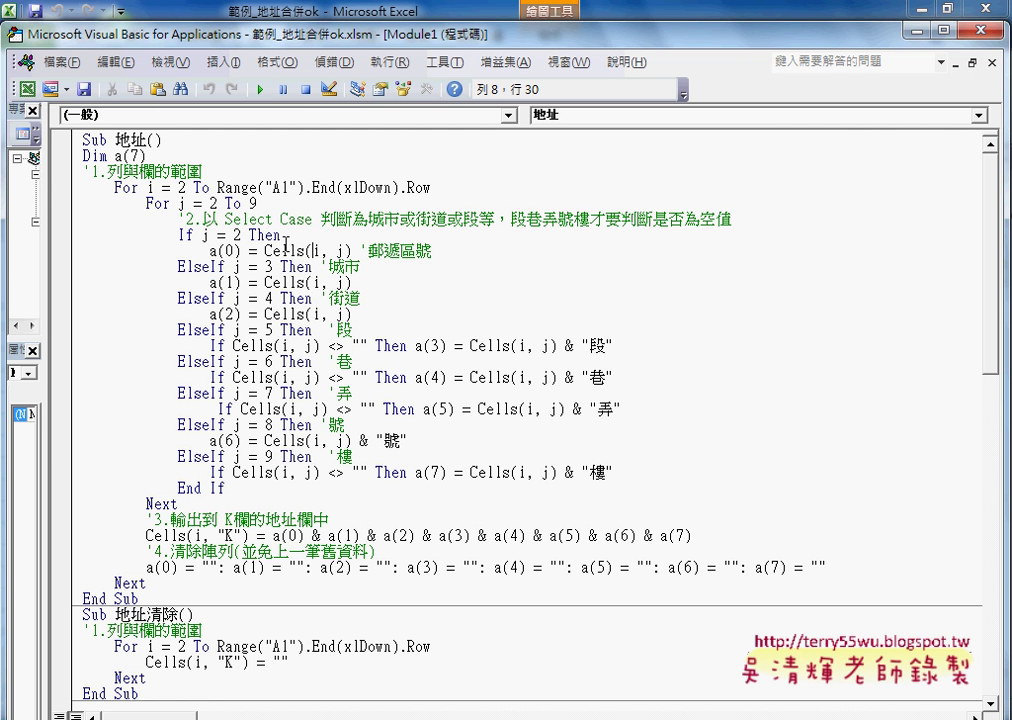
pyautogui.moveTo(147, 156); pyautogui.dragTo(82, 156)
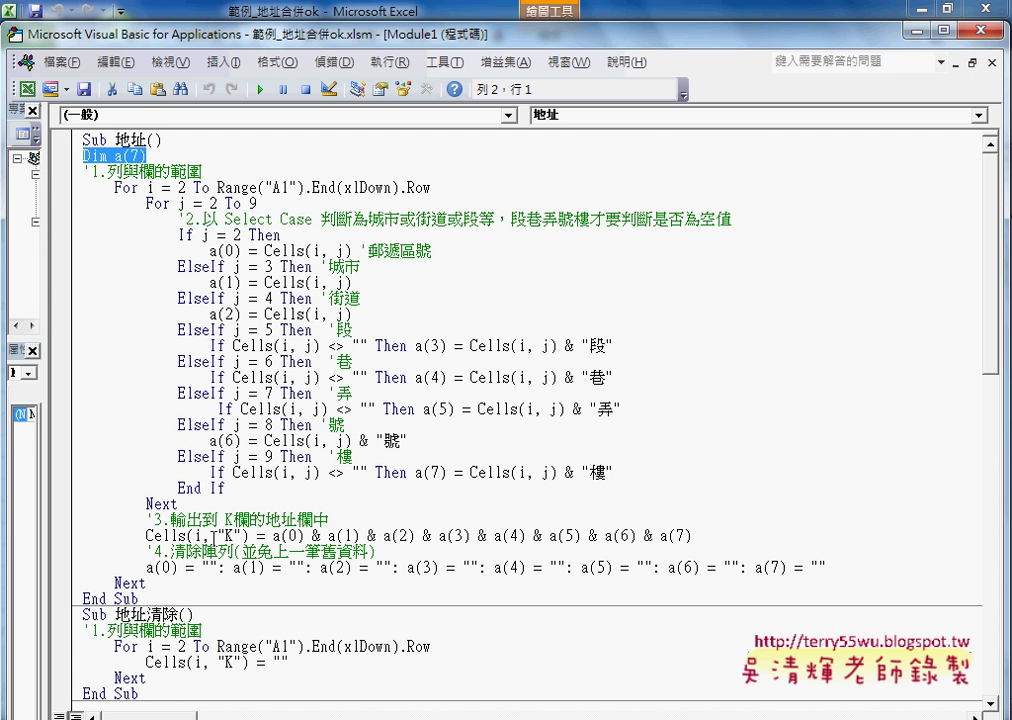
pyautogui.moveTo(250, 540); pyautogui.dragTo(148, 540)
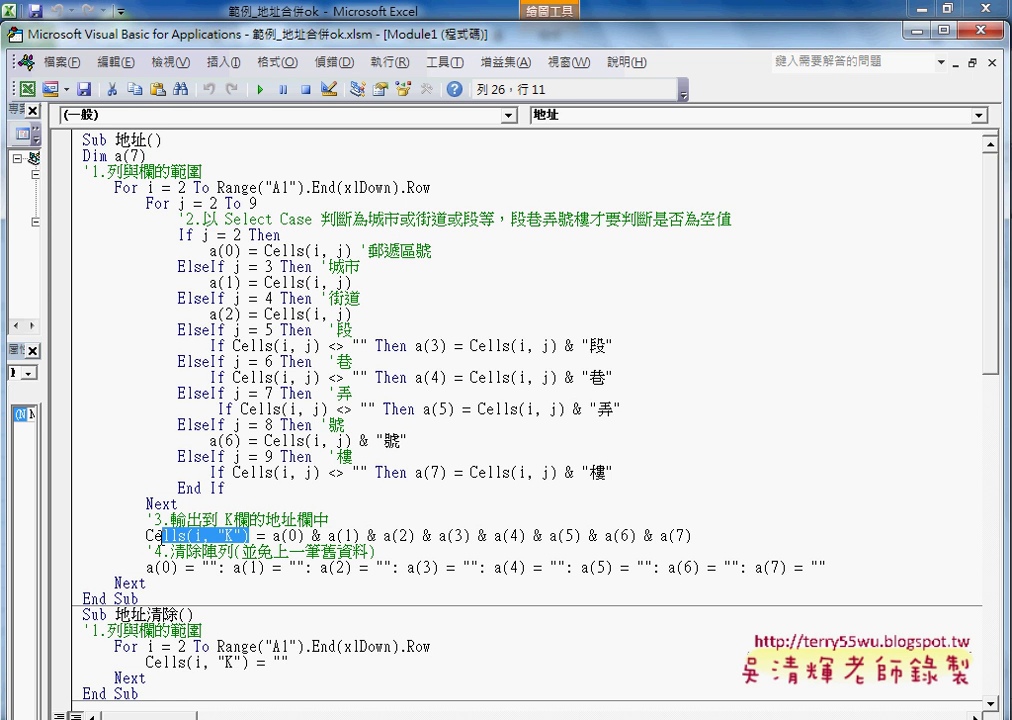
pyautogui.moveTo(272, 536)
pyautogui.mouseDown()
pyautogui.moveTo(617, 548)
pyautogui.moveTo(703, 536)
pyautogui.mouseUp()
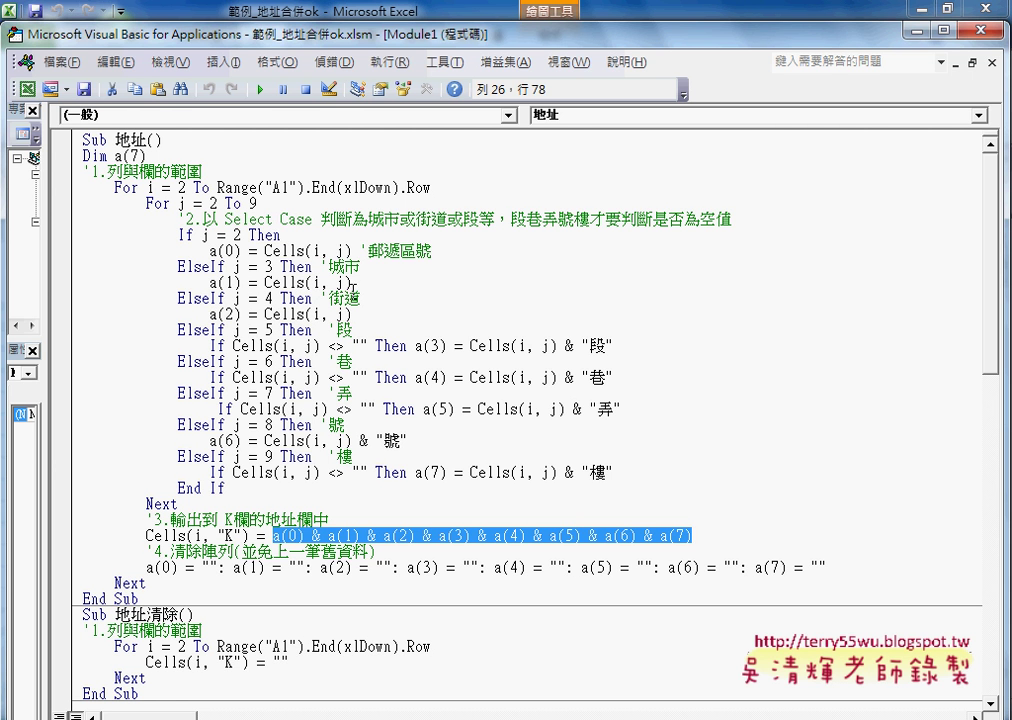
pyautogui.click(274, 213)
pyautogui.press('Down')
pyautogui.press('Down')
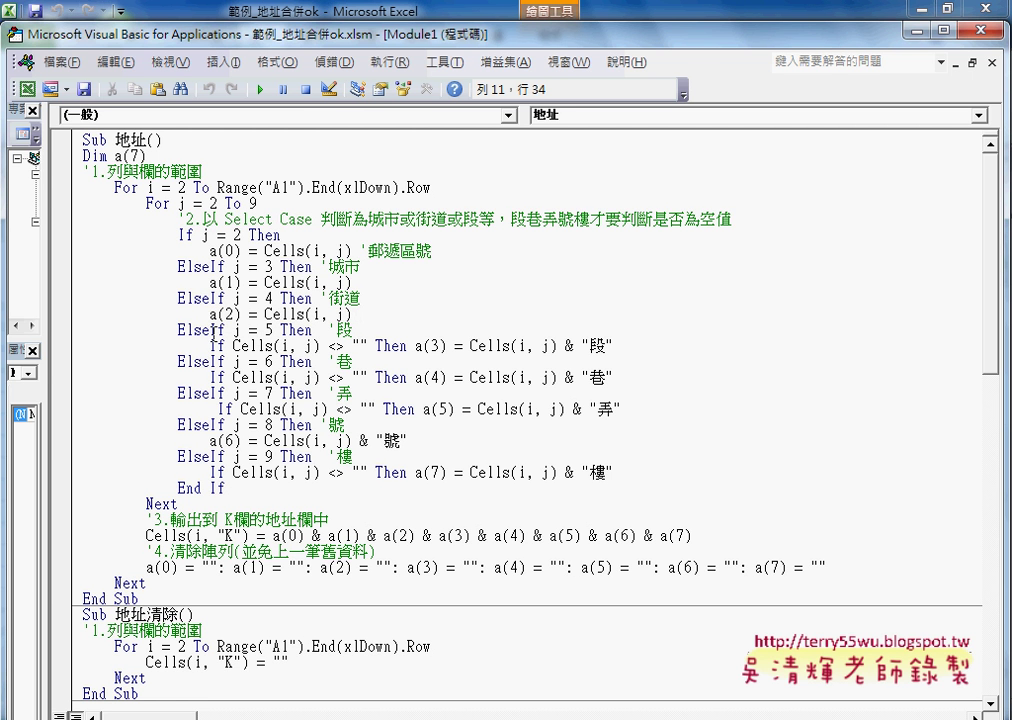
pyautogui.doubleClick(268, 330)
pyautogui.click(333, 331)
pyautogui.moveTo(322, 346); pyautogui.dragTo(374, 346)
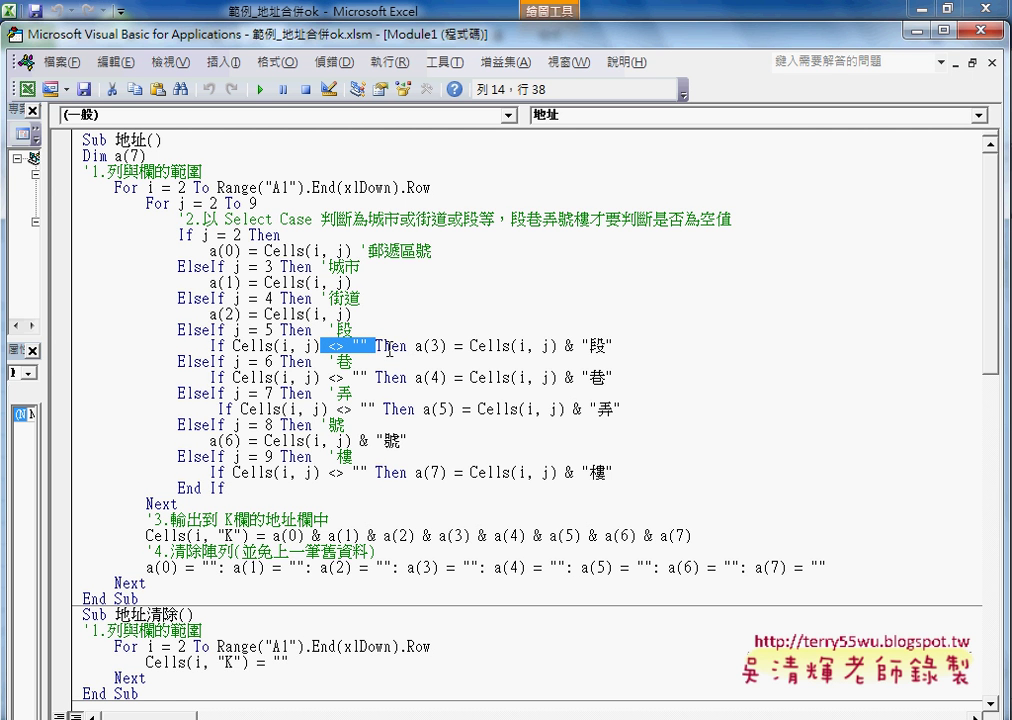
pyautogui.click(416, 346)
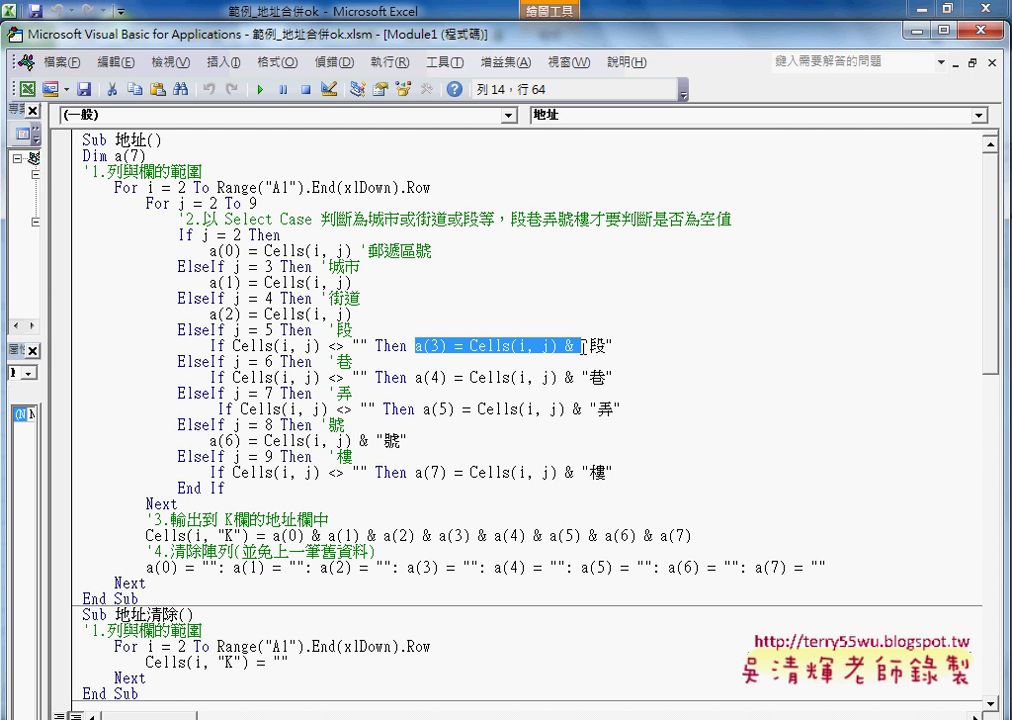
pyautogui.moveTo(416, 346); pyautogui.dragTo(617, 347)
pyautogui.moveTo(328, 346); pyautogui.dragTo(368, 346)
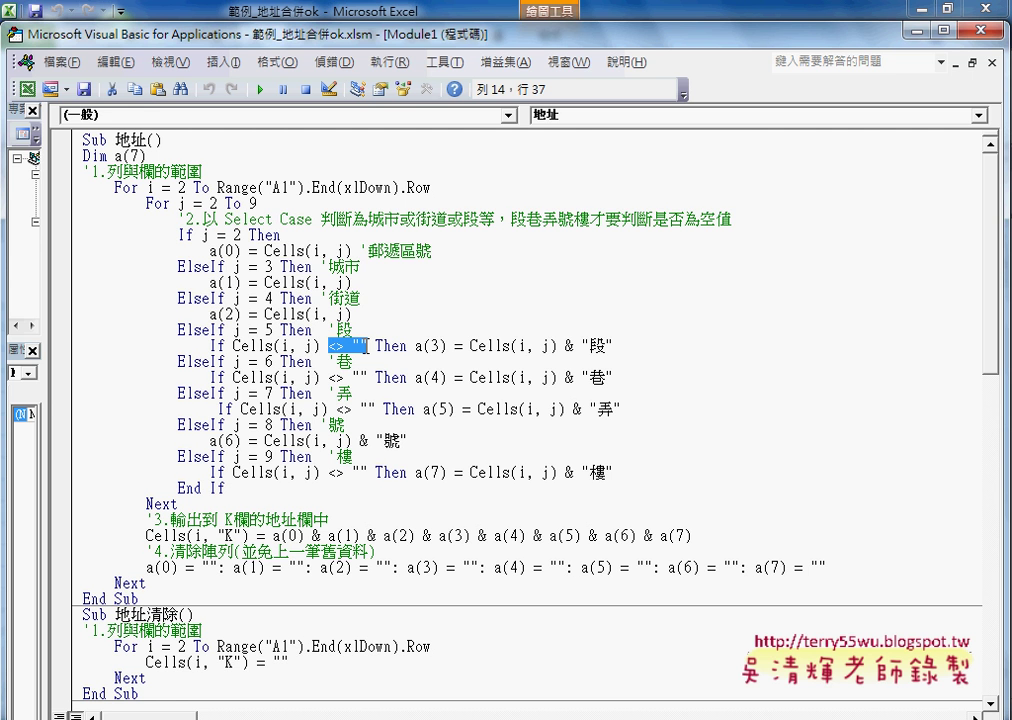
pyautogui.moveTo(415, 346); pyautogui.dragTo(597, 352)
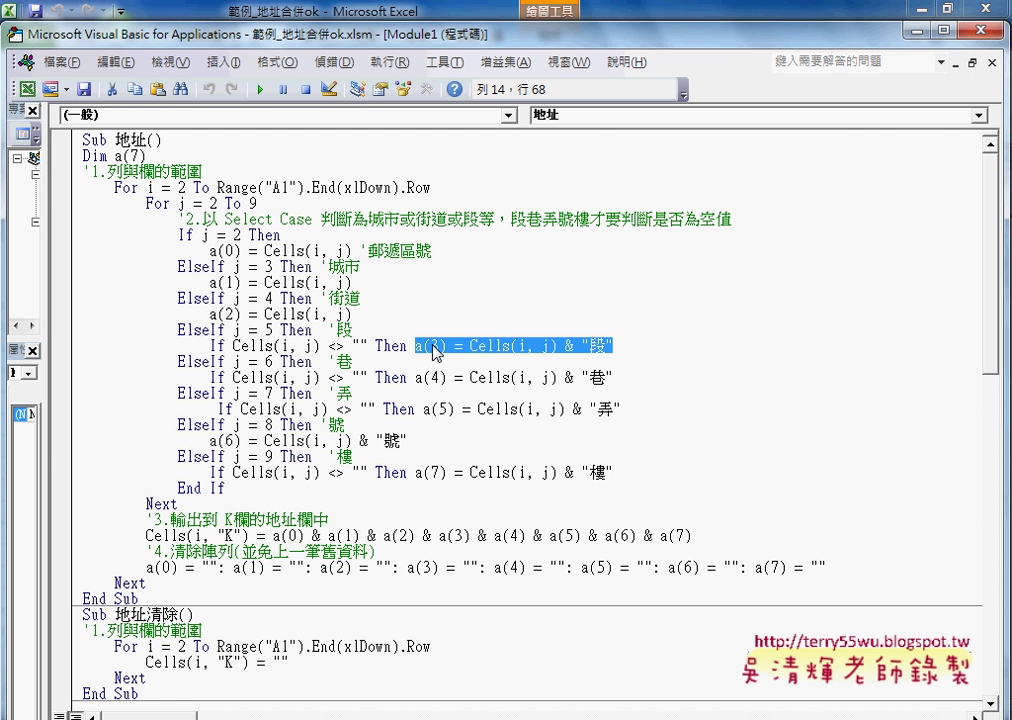
pyautogui.click(189, 236)
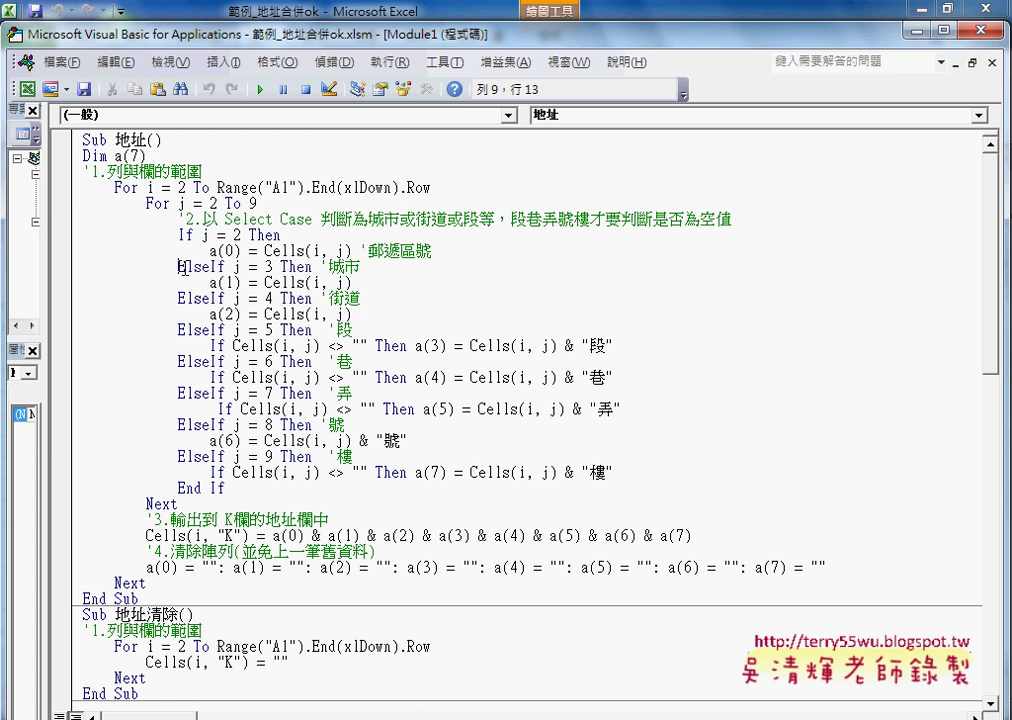
pyautogui.moveTo(178, 267); pyautogui.dragTo(227, 268)
pyautogui.moveTo(178, 298); pyautogui.dragTo(225, 298)
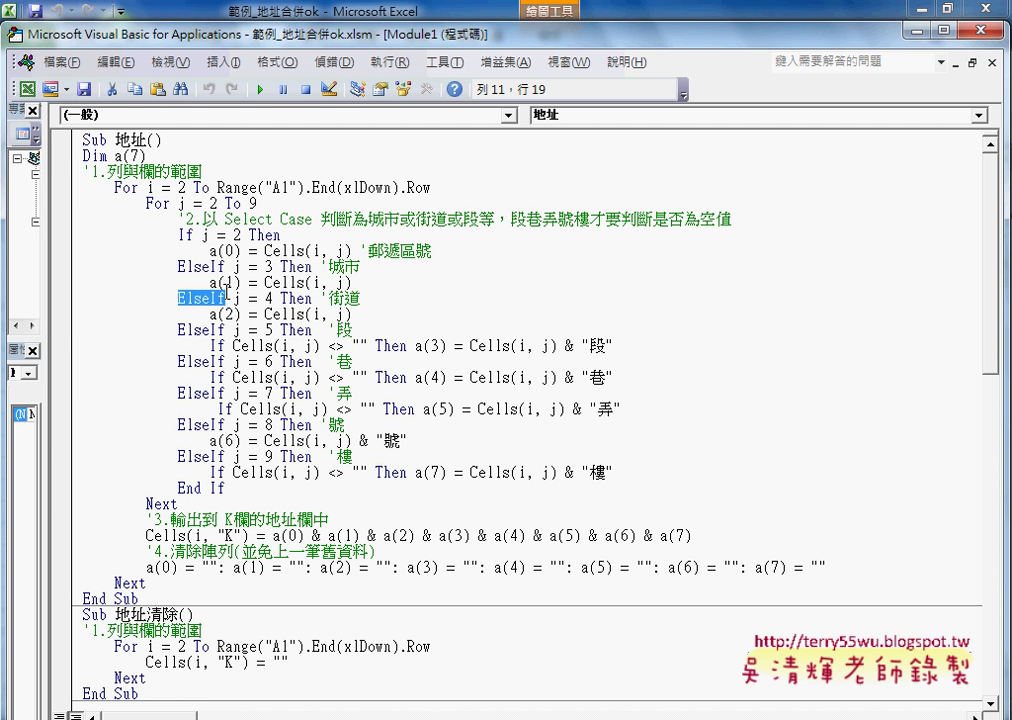
pyautogui.moveTo(225, 218); pyautogui.dragTo(311, 218)
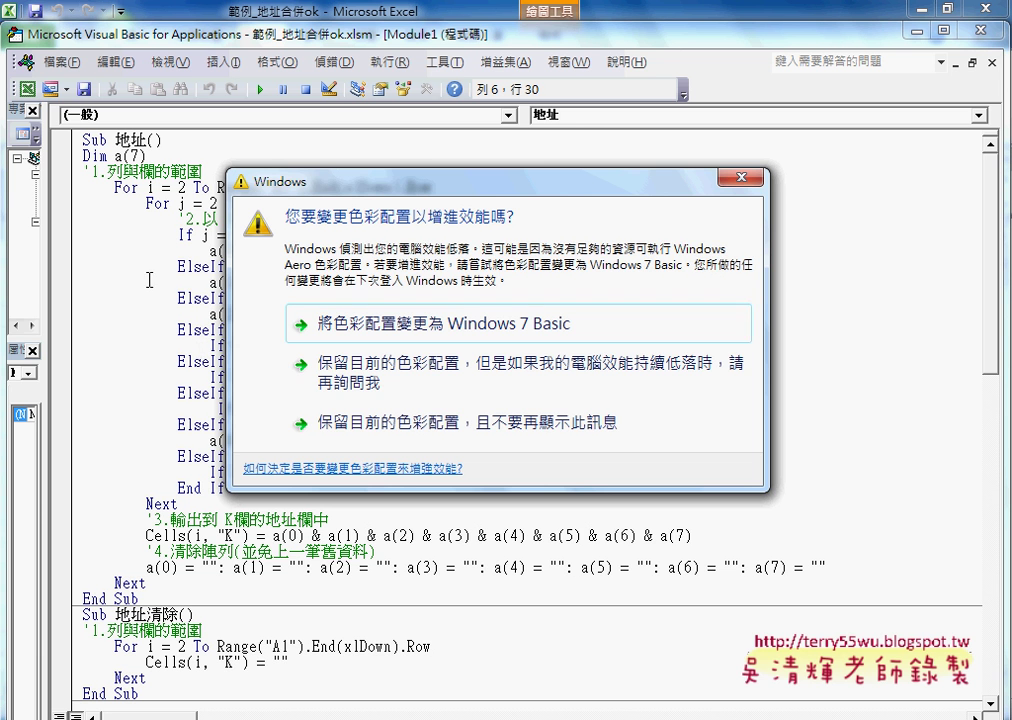
# Step: Move the colour-scheme prompt aside and step through the ElseIf j = 3 to j = 9 branches
pyautogui.moveTo(505, 182); pyautogui.dragTo(526, 719)
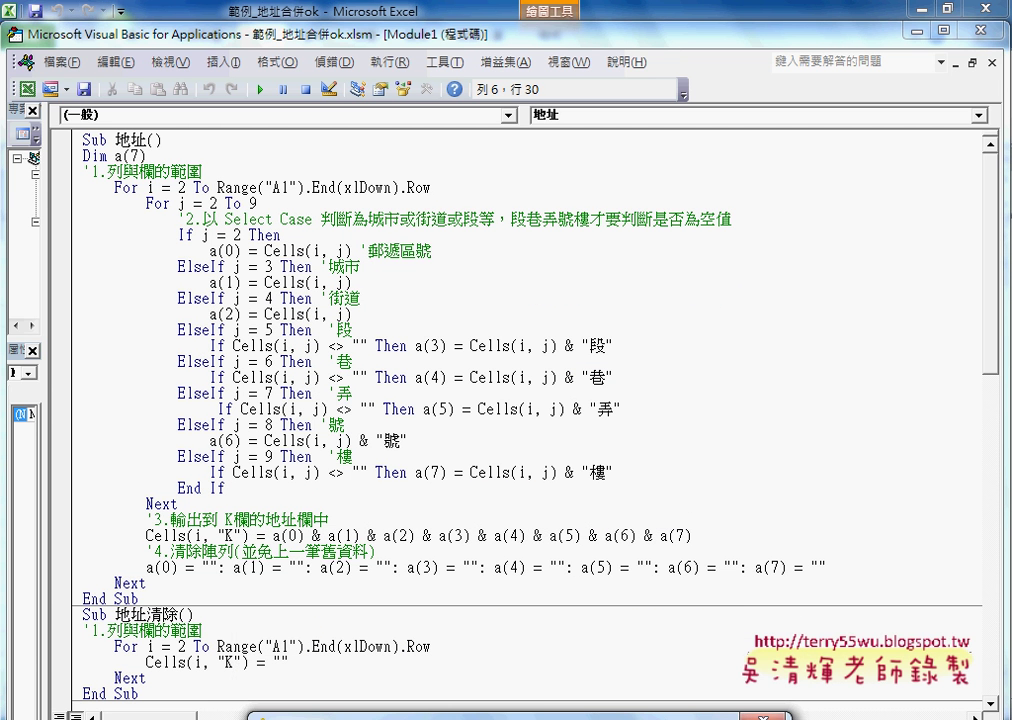
pyautogui.click(252, 268)
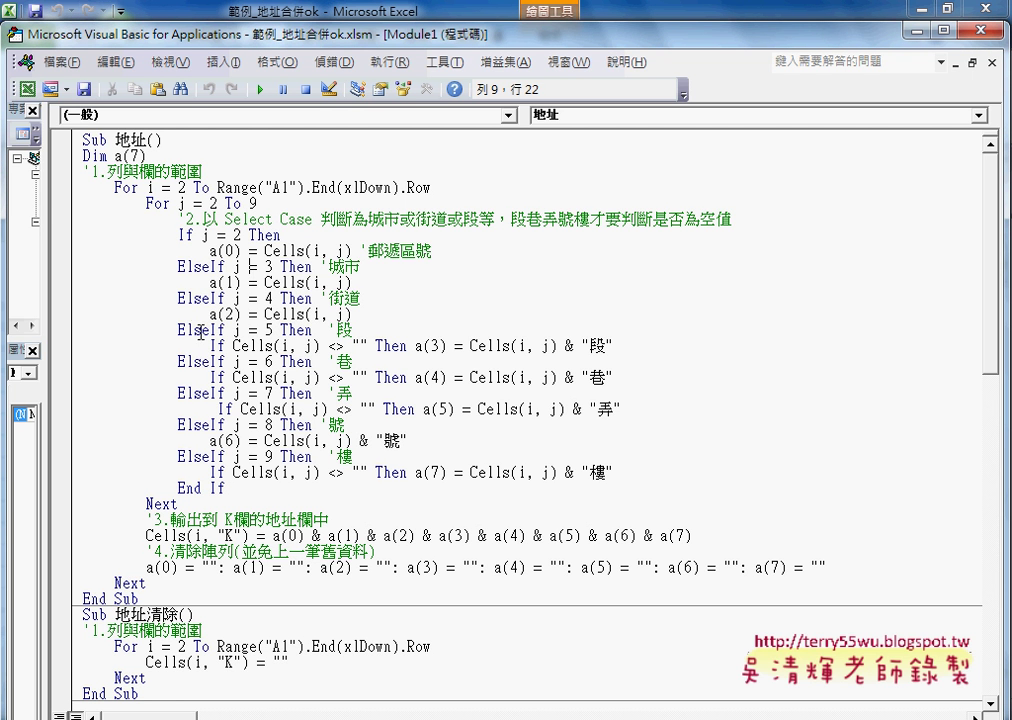
pyautogui.click(340, 268)
pyautogui.click(352, 330)
pyautogui.click(352, 362)
pyautogui.click(352, 393)
pyautogui.click(347, 424)
pyautogui.click(352, 456)
# Step: Highlight the Cells(i, "K") a(0)–a(7) output line and the array-clearing line, then review the module
pyautogui.click(272, 536)
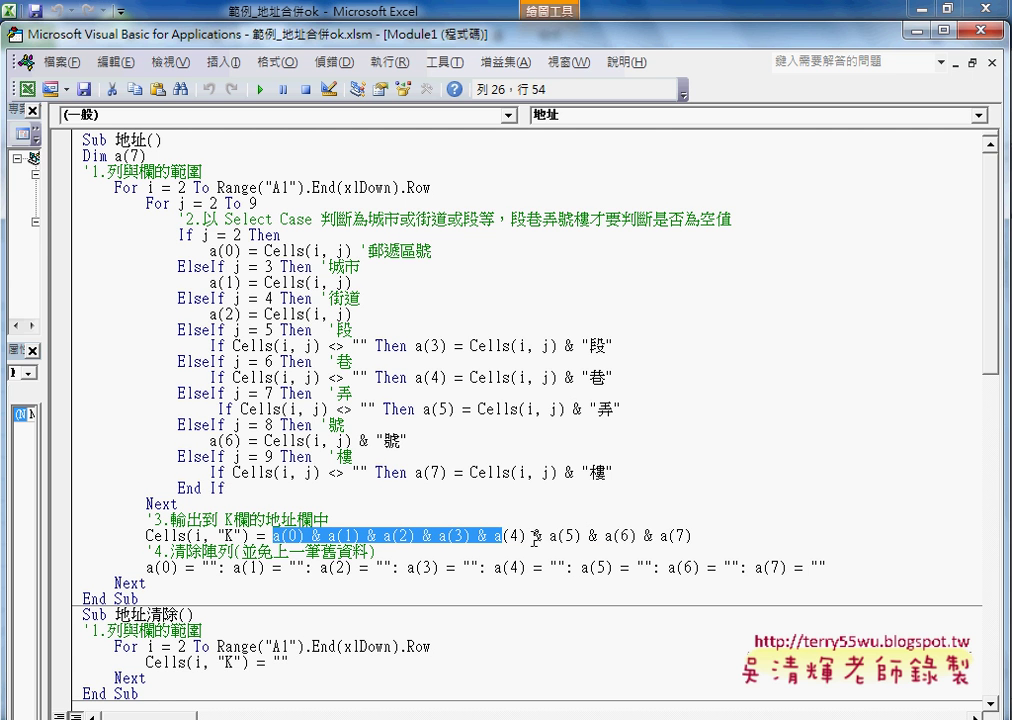
pyautogui.moveTo(272, 536); pyautogui.dragTo(700, 537)
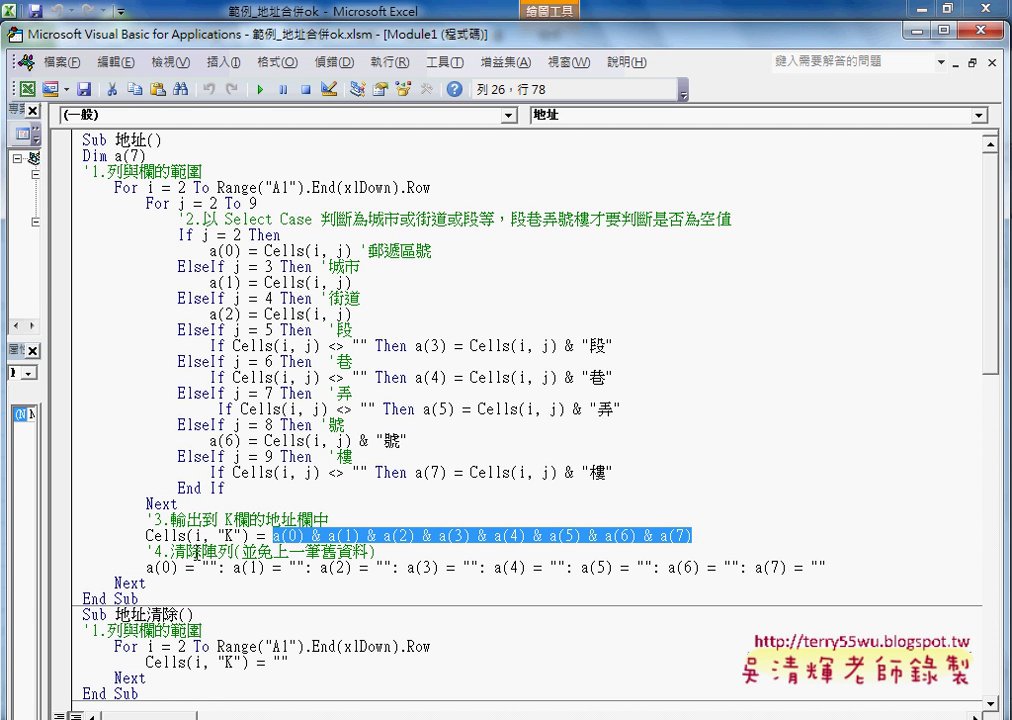
pyautogui.moveTo(147, 568); pyautogui.dragTo(828, 568)
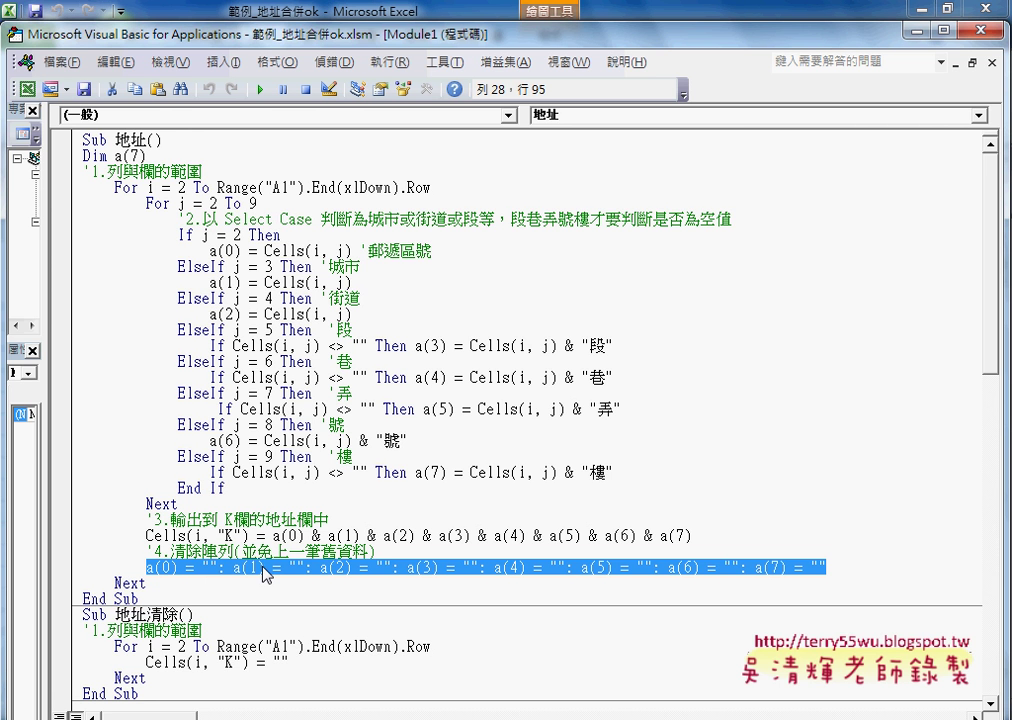
pyautogui.scroll(-2, 270, 573)
pyautogui.scroll(-1, 270, 572)
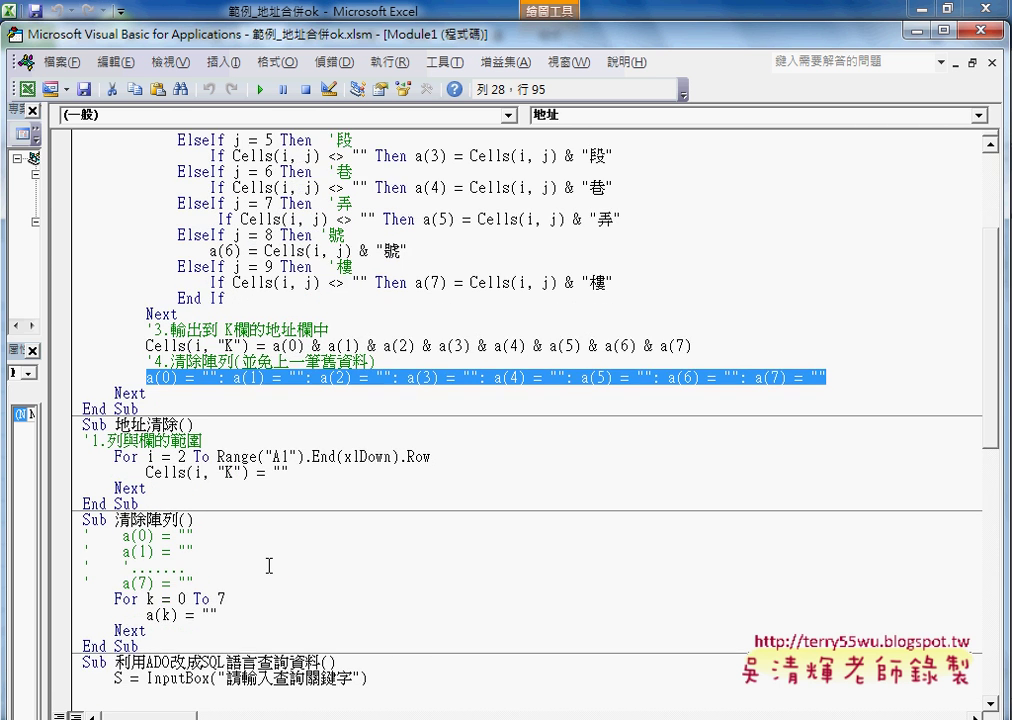
pyautogui.scroll(-2, 268, 566)
pyautogui.scroll(2, 269, 567)
pyautogui.scroll(3, 270, 568)
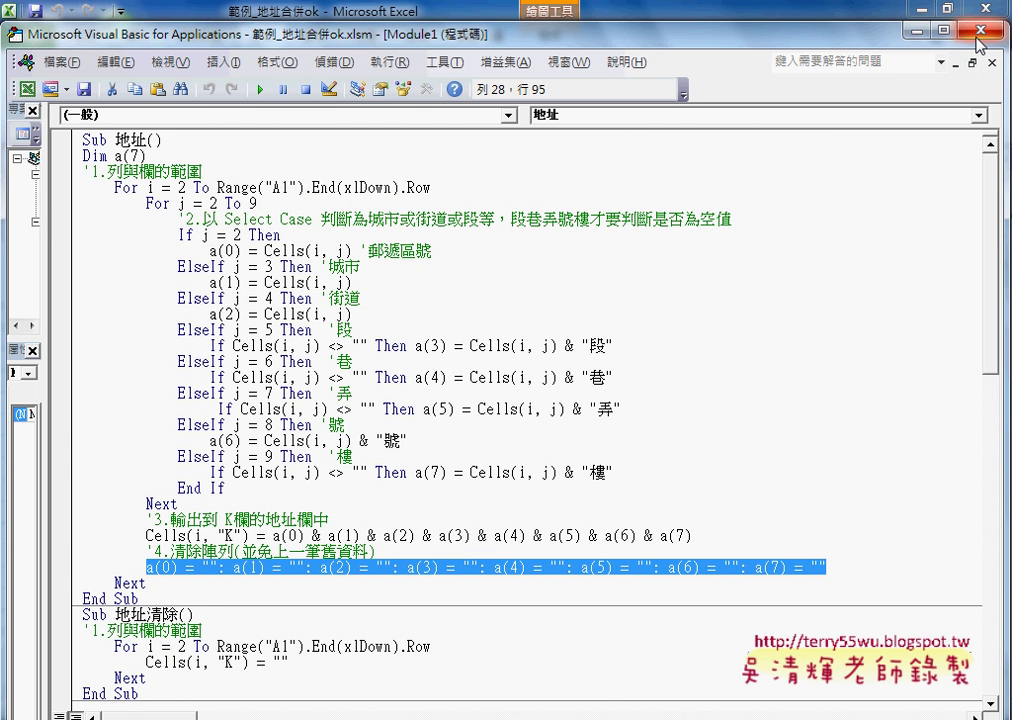
pyautogui.click(786, 14)
pyautogui.click(595, 292)
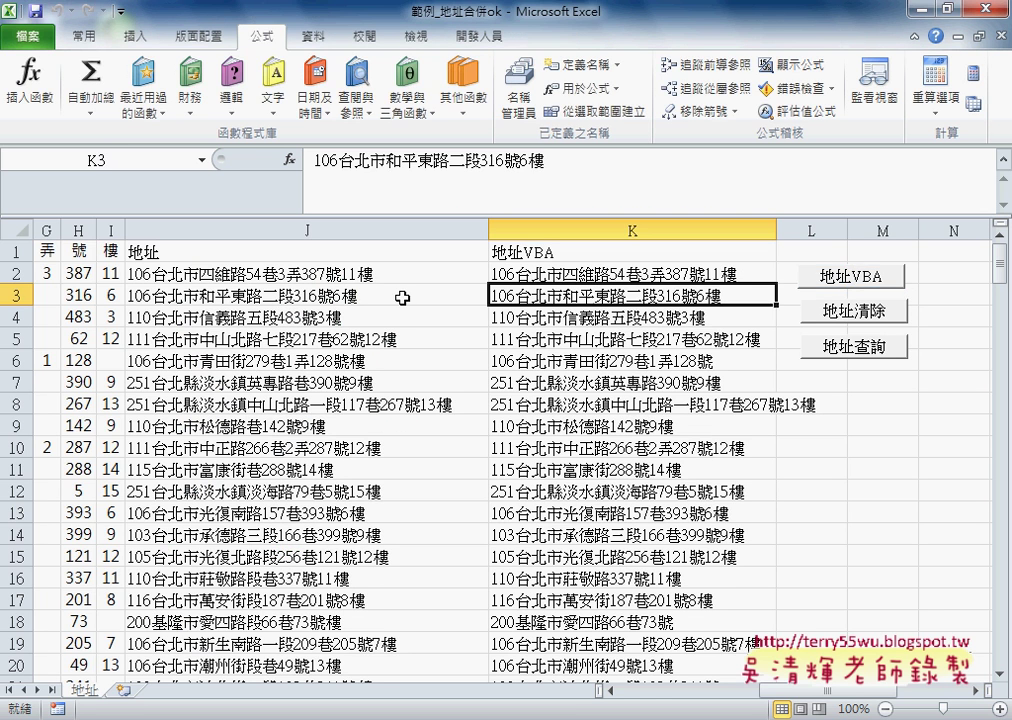
pyautogui.moveTo(175, 273); pyautogui.dragTo(175, 296)
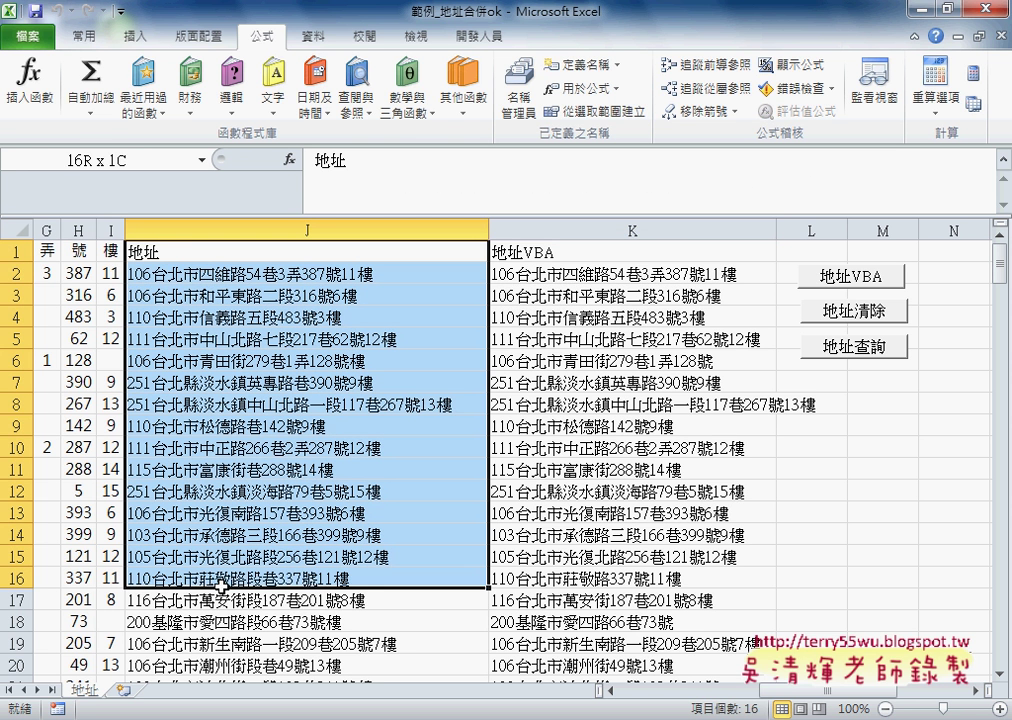
pyautogui.moveTo(202, 256); pyautogui.dragTo(162, 596)
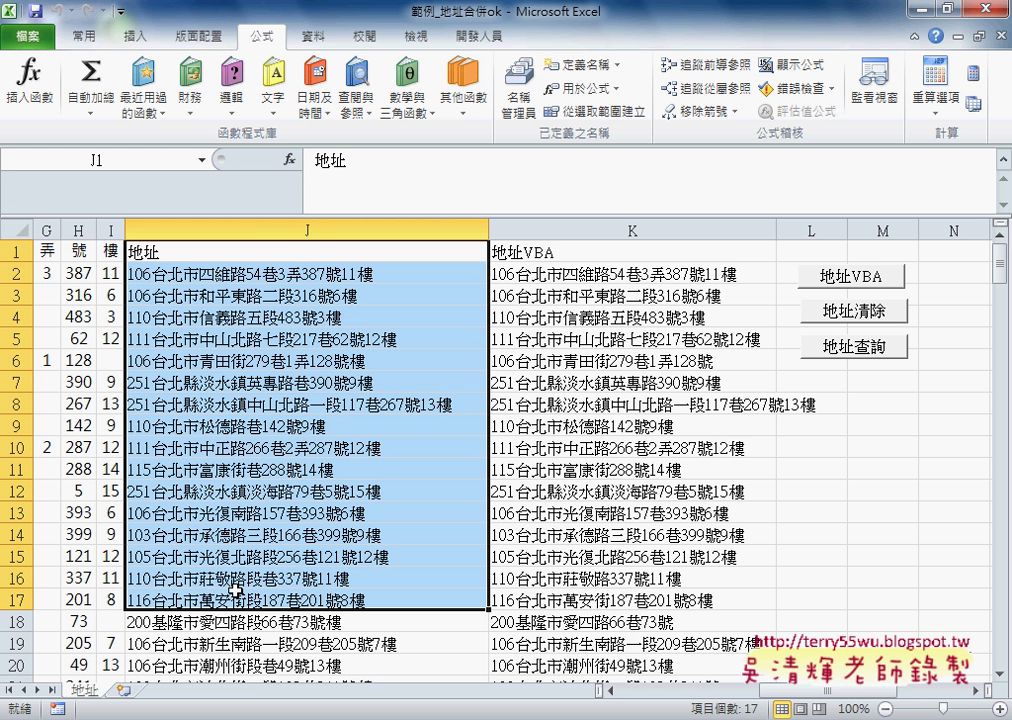
pyautogui.press('super')
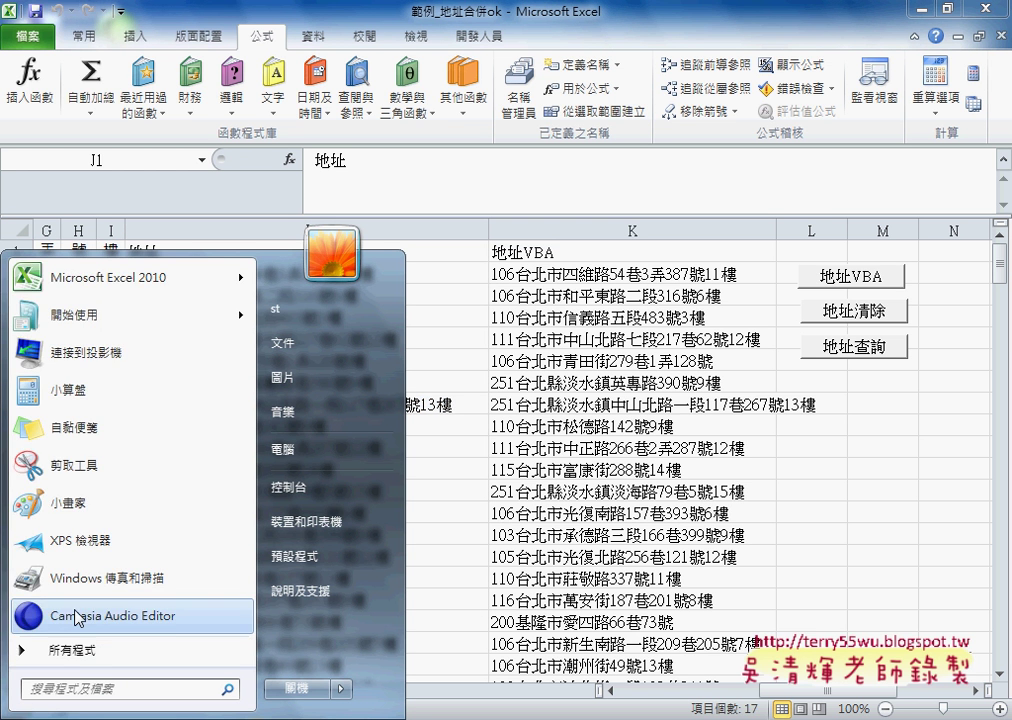
pyautogui.click(90, 652)
pyautogui.click(247, 575)
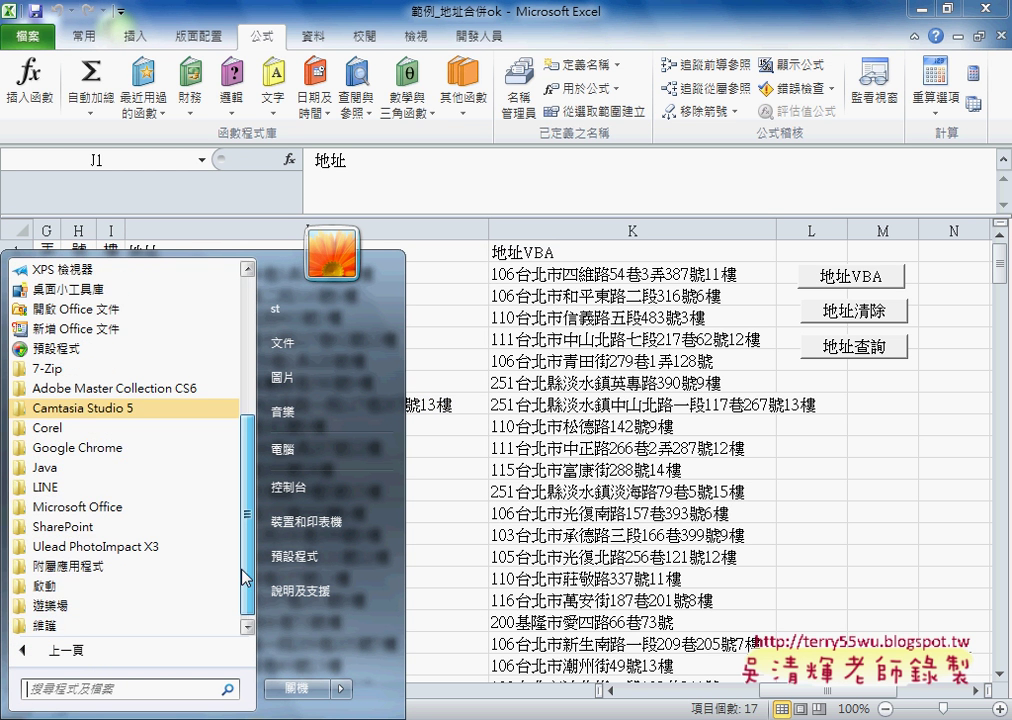
pyautogui.click(100, 507)
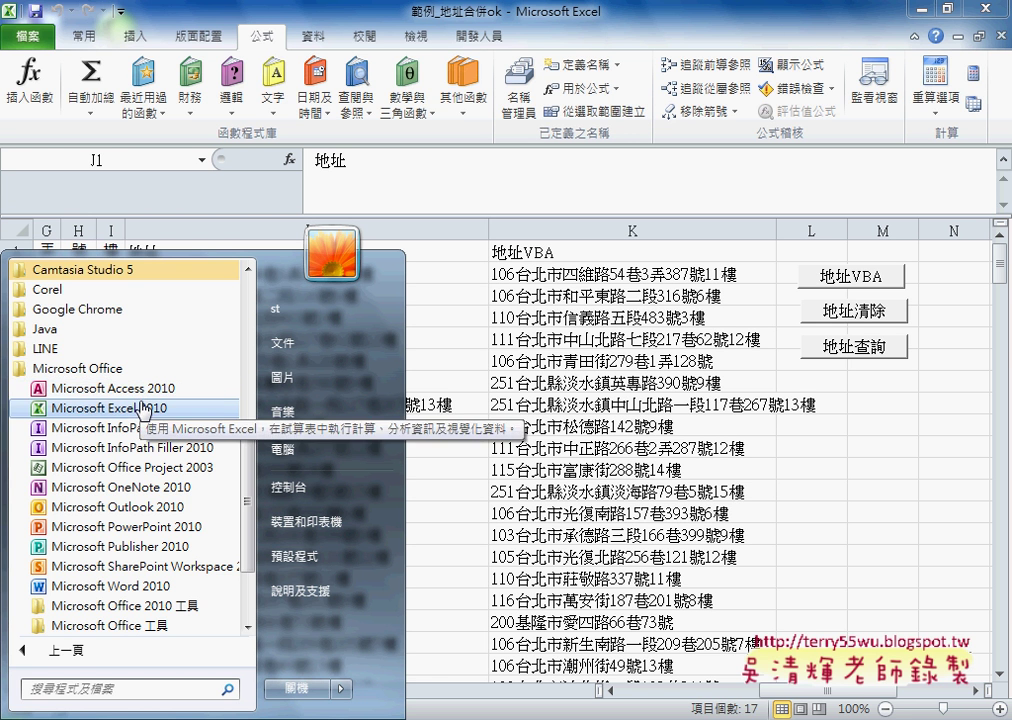
# Step: Save the workbook to the Desktop as 範例_地址合併ok.xlsm, overwriting the existing file
pyautogui.click(32, 40)
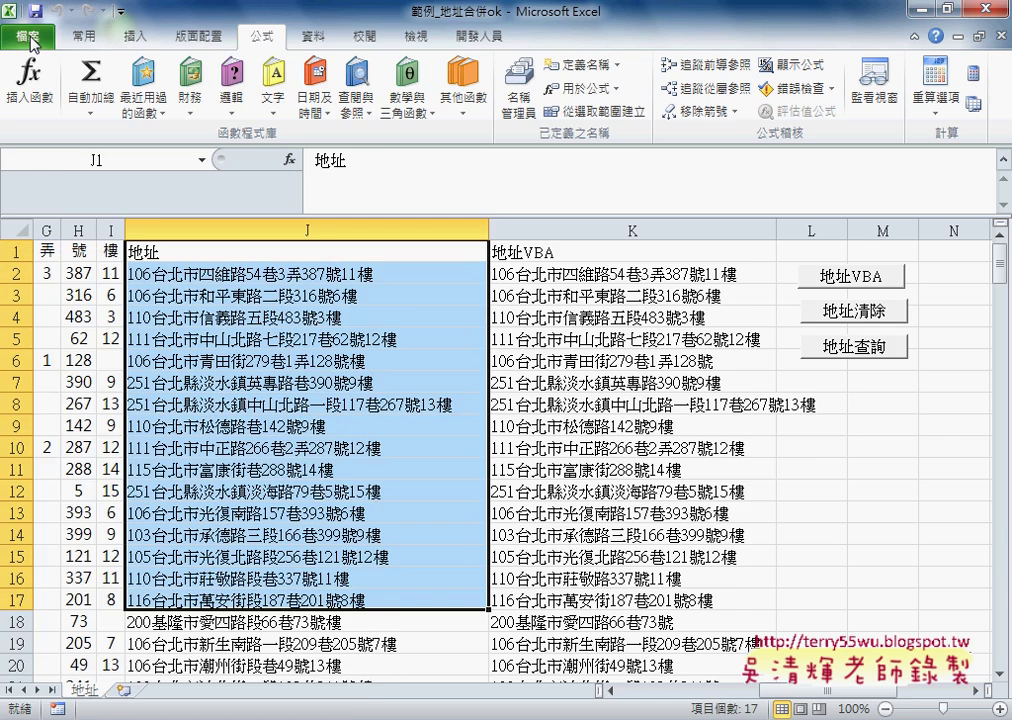
pyautogui.click(32, 40)
pyautogui.click(68, 104)
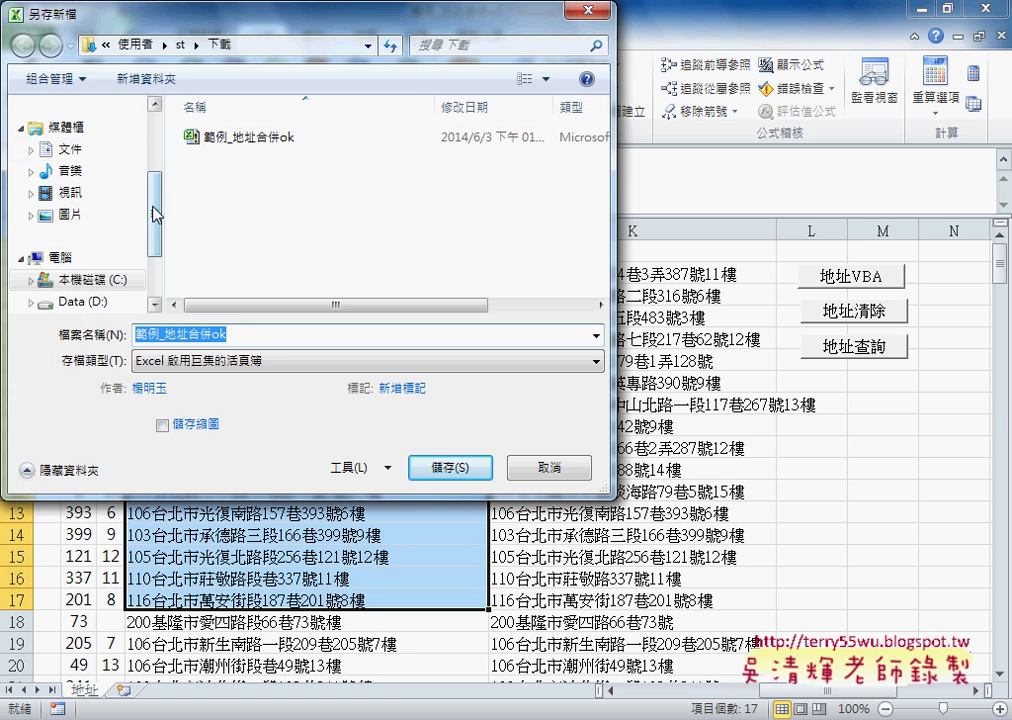
pyautogui.moveTo(154, 214); pyautogui.dragTo(163, 198)
pyautogui.scroll(3, 150, 190)
pyautogui.click(120, 200)
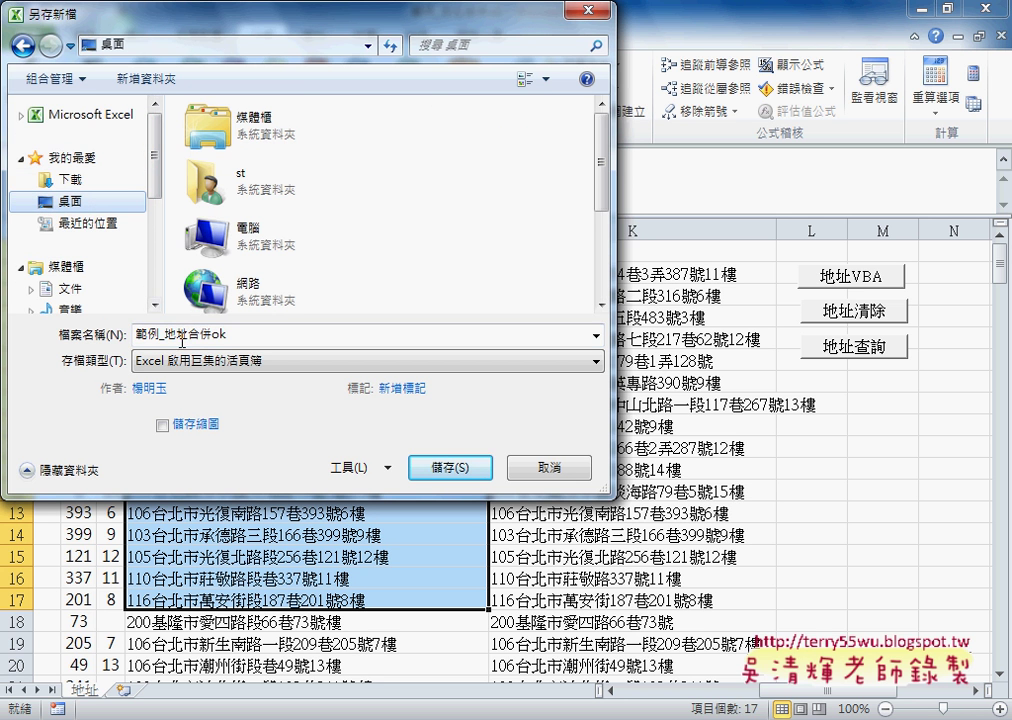
pyautogui.click(455, 468)
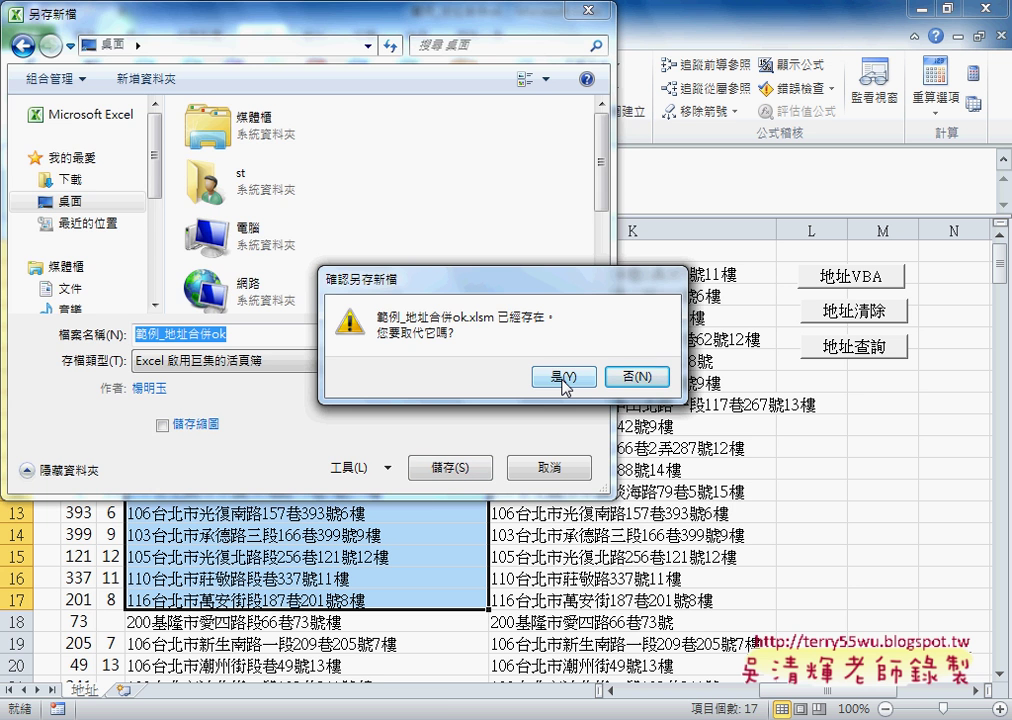
pyautogui.click(565, 377)
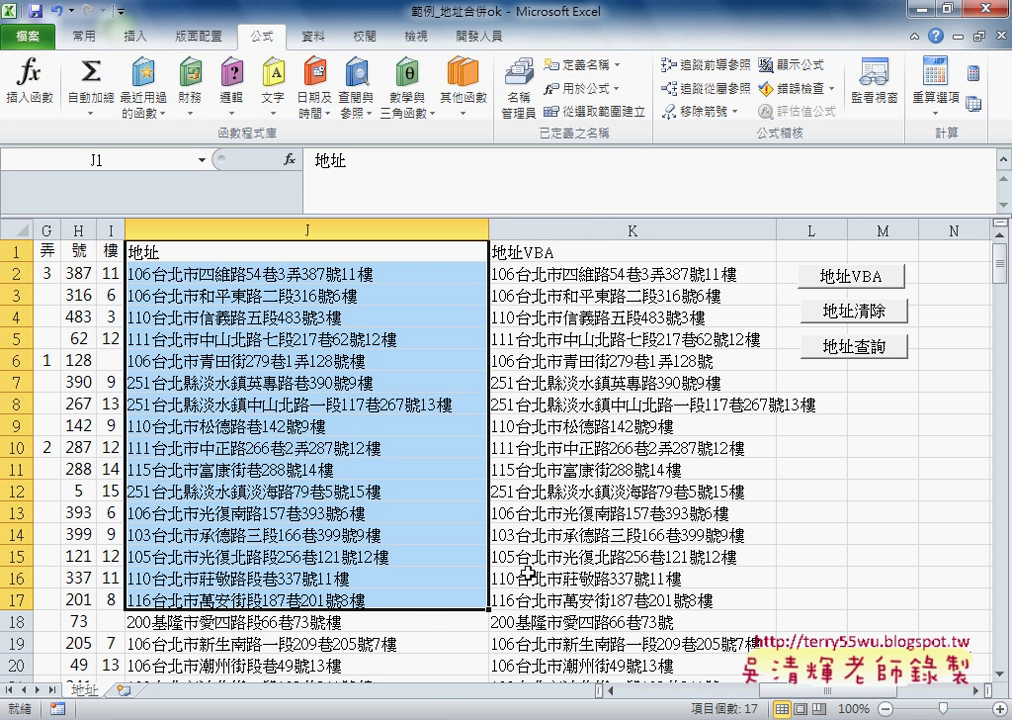
# Step: Show all installed programs and expand the Microsoft Office group
pyautogui.press('super')
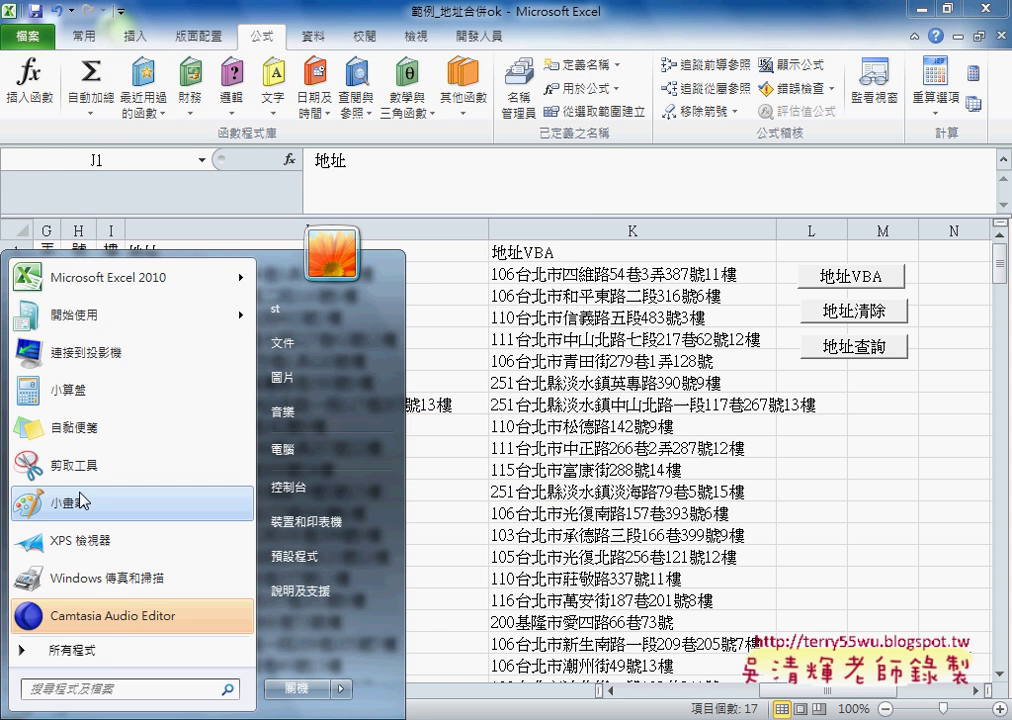
pyautogui.click(117, 652)
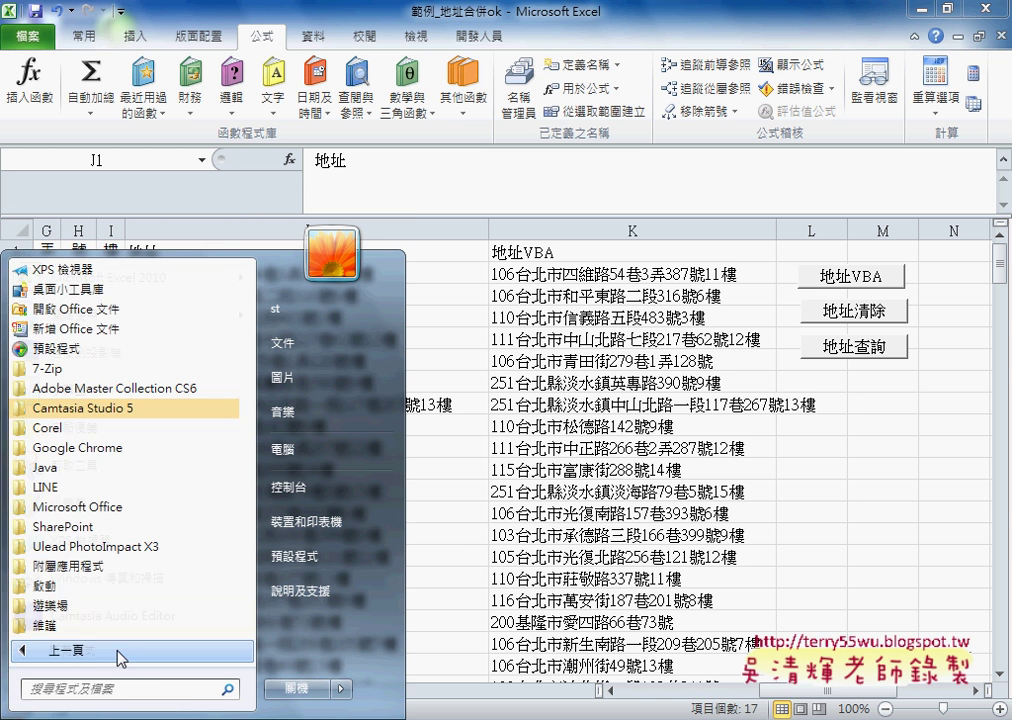
pyautogui.click(160, 507)
# Step: Launch Access 2010 and replace the default name Database1 with a new blank database name
pyautogui.click(147, 390)
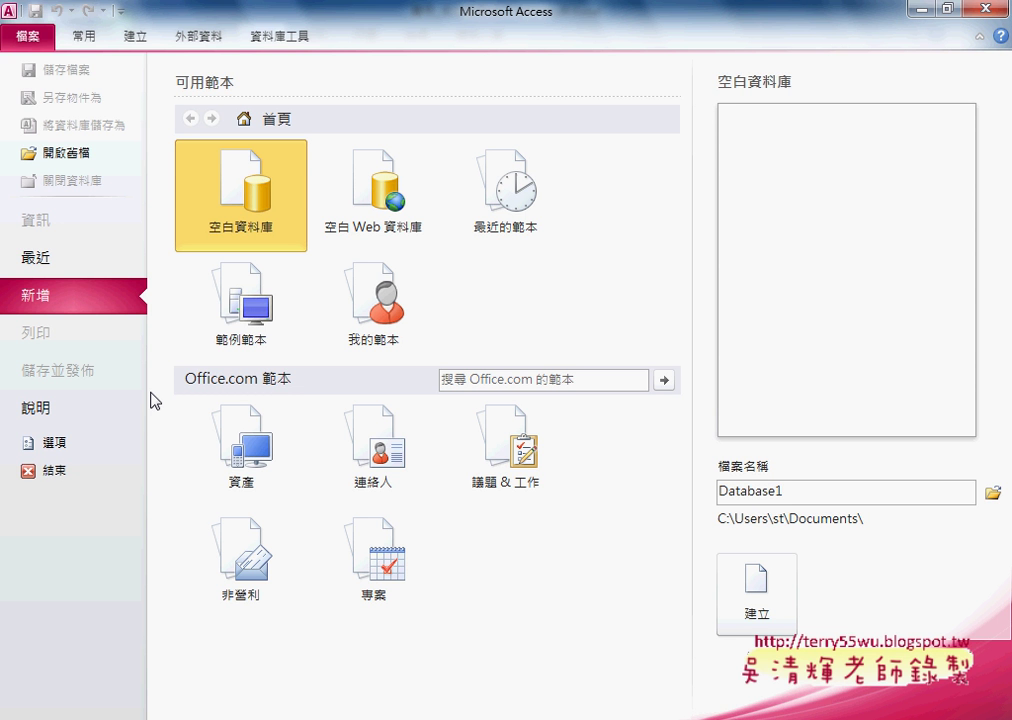
pyautogui.doubleClick(795, 491)
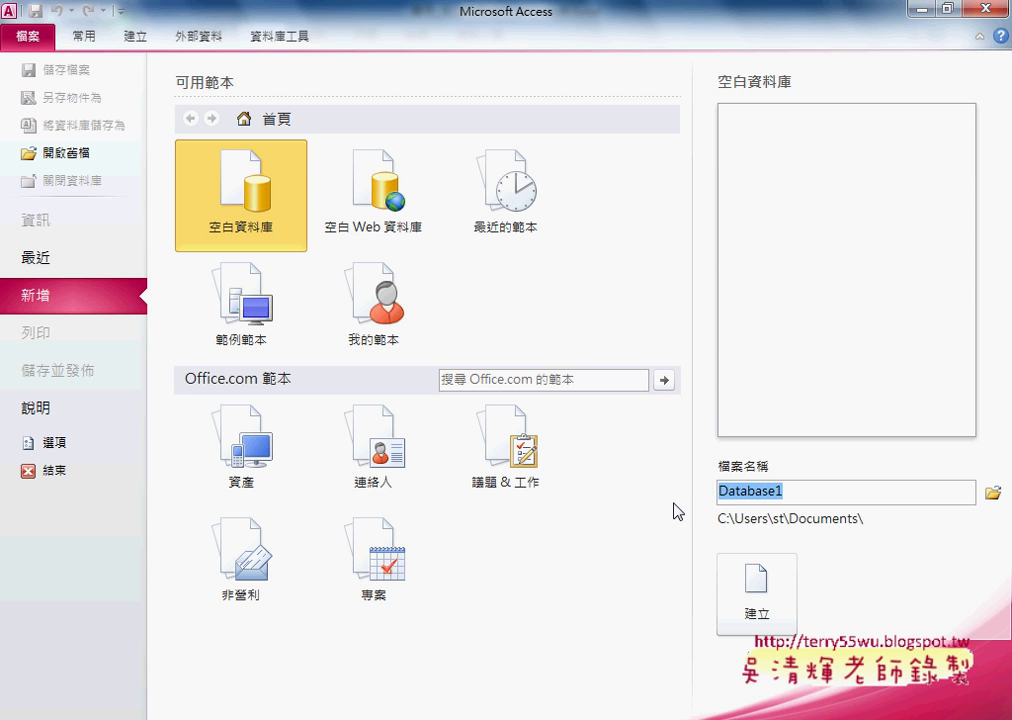
pyautogui.write('de')
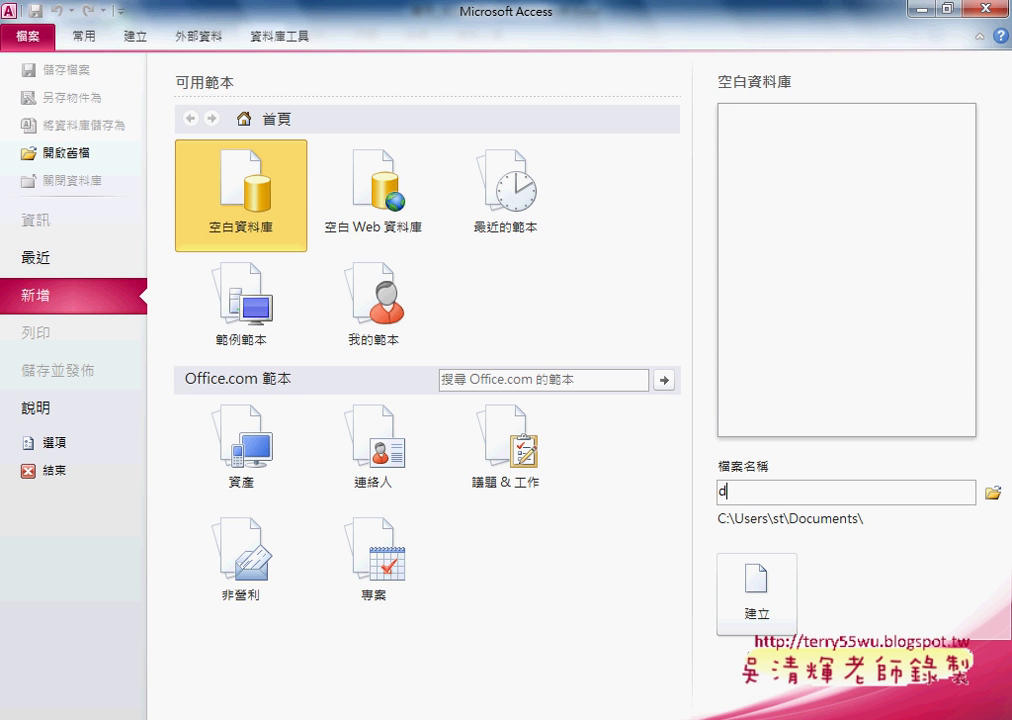
pyautogui.press('BackSpace')
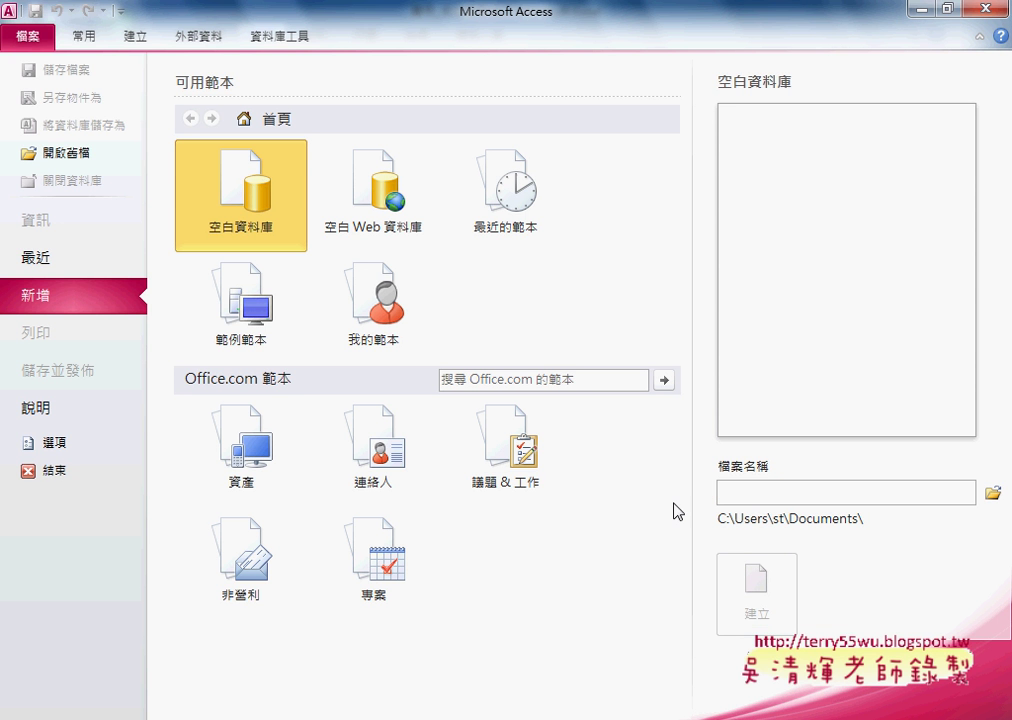
pyautogui.write('劉')
pyautogui.write('地址')
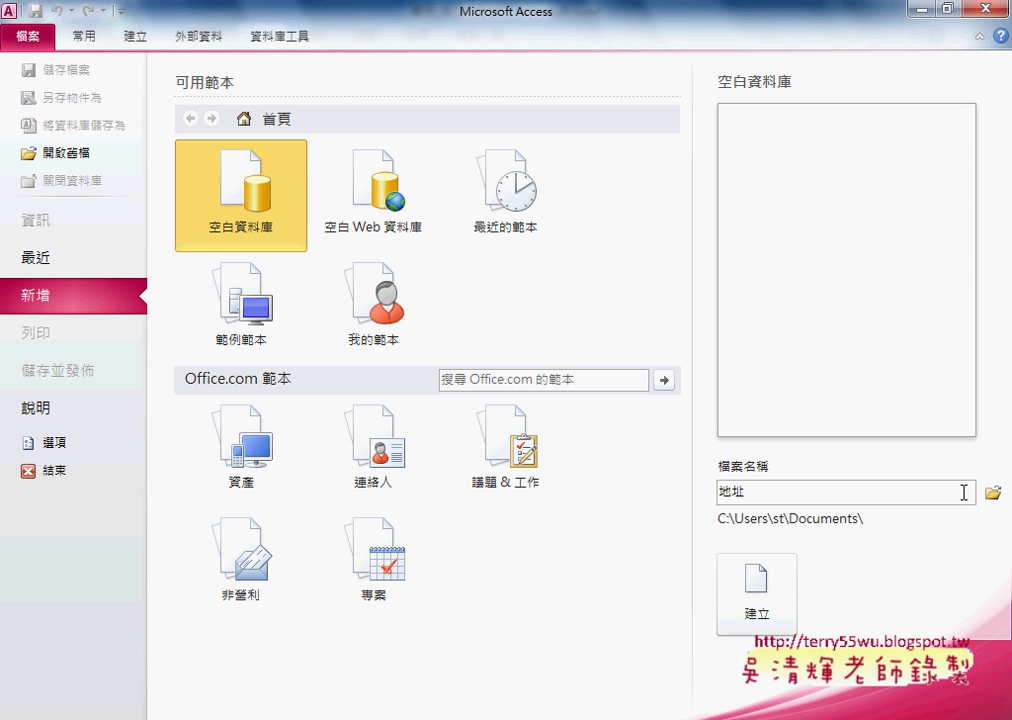
# Step: Set the Desktop as the location and create the 地址 blank database
pyautogui.click(993, 493)
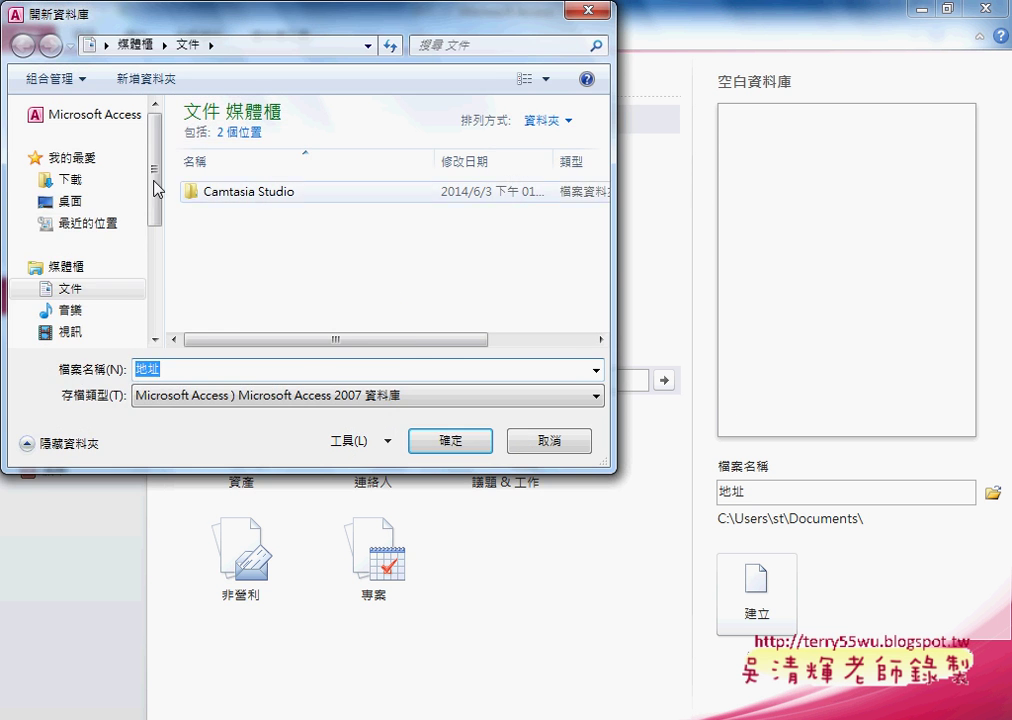
pyautogui.click(88, 211)
pyautogui.click(449, 440)
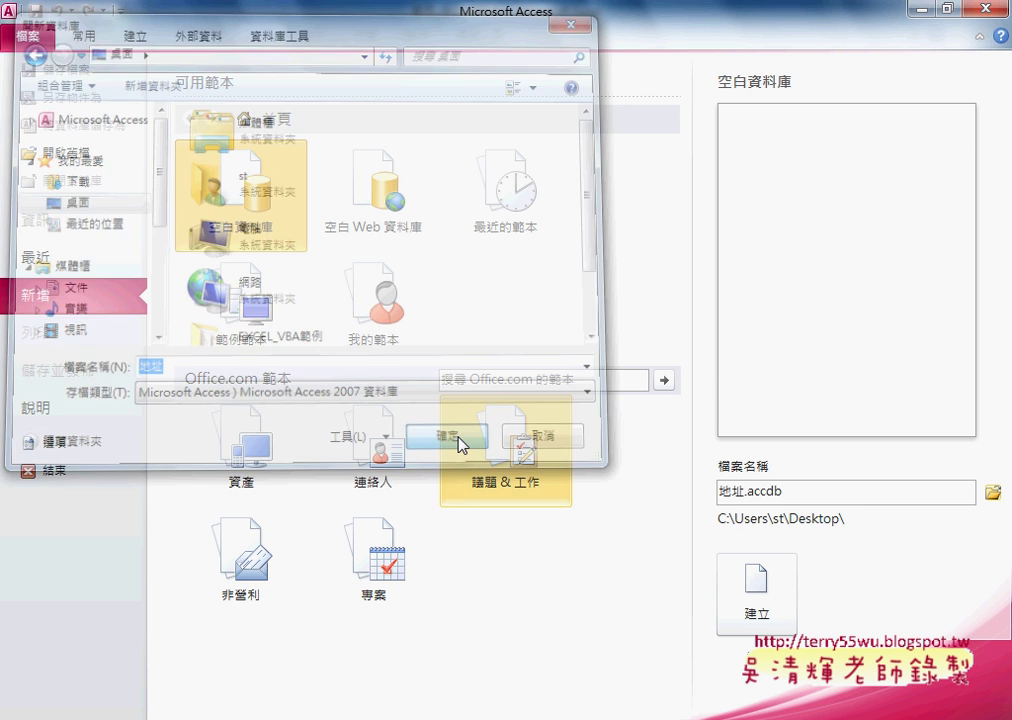
pyautogui.moveTo(719, 492); pyautogui.dragTo(788, 492)
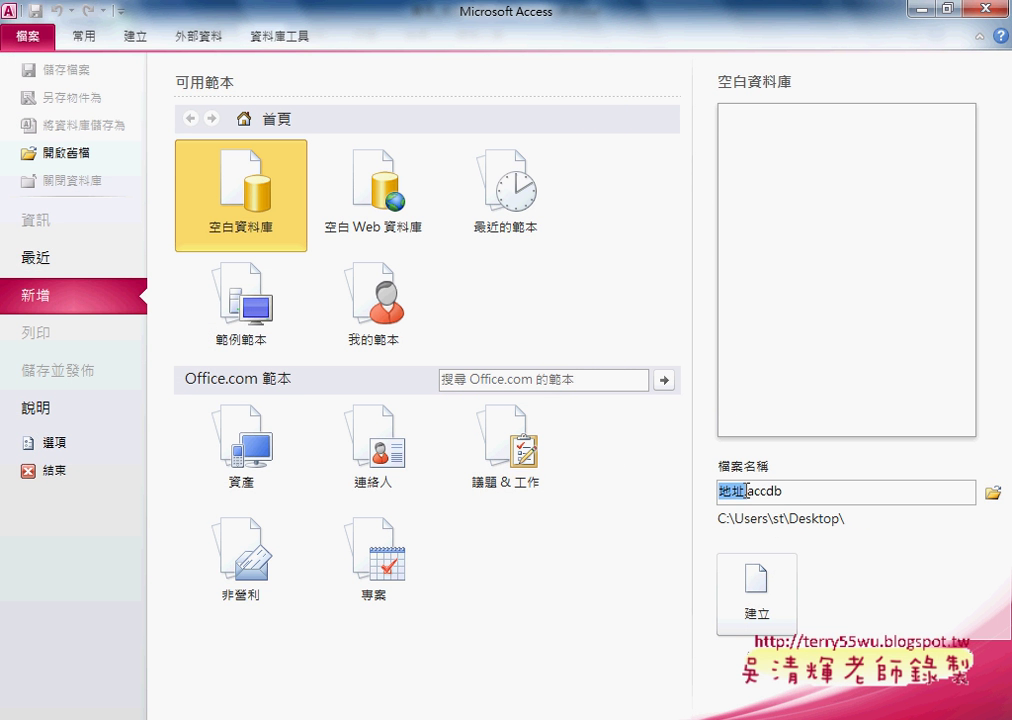
pyautogui.click(763, 588)
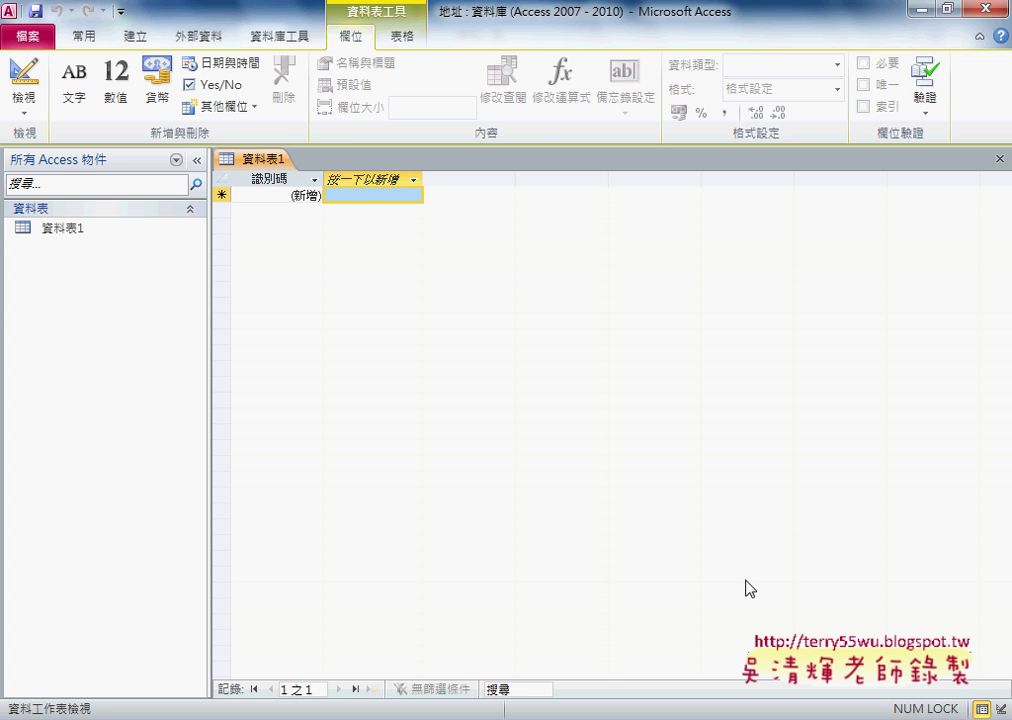
# Step: Start an External Data Excel import with Desktop file 範例_地址合併ok.xlsm as the source
pyautogui.click(205, 40)
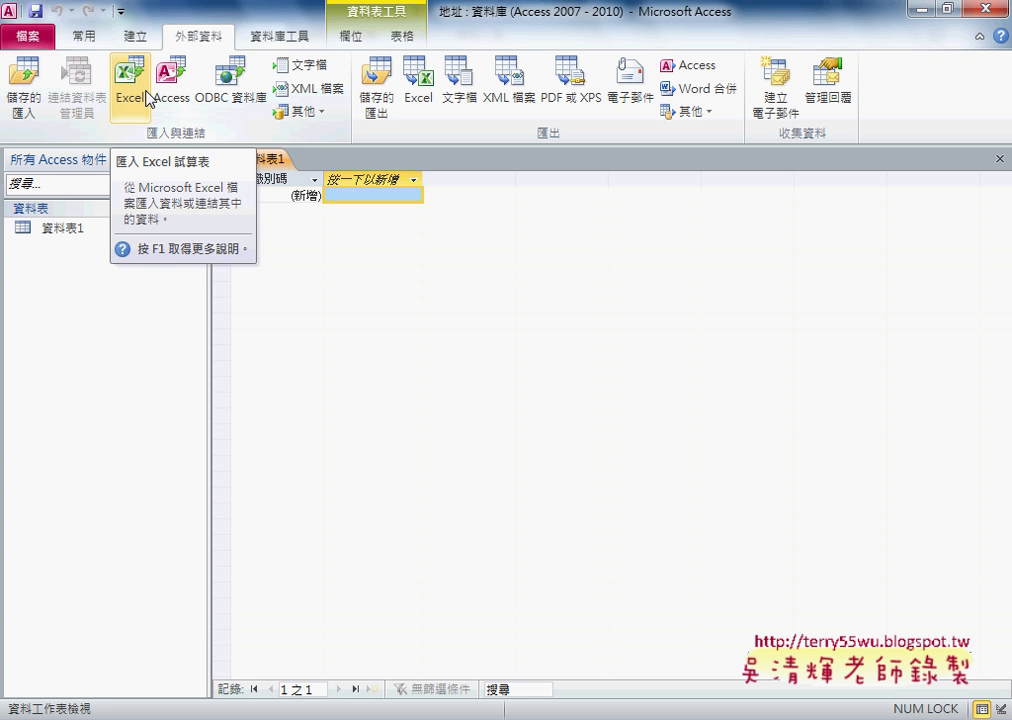
pyautogui.click(148, 97)
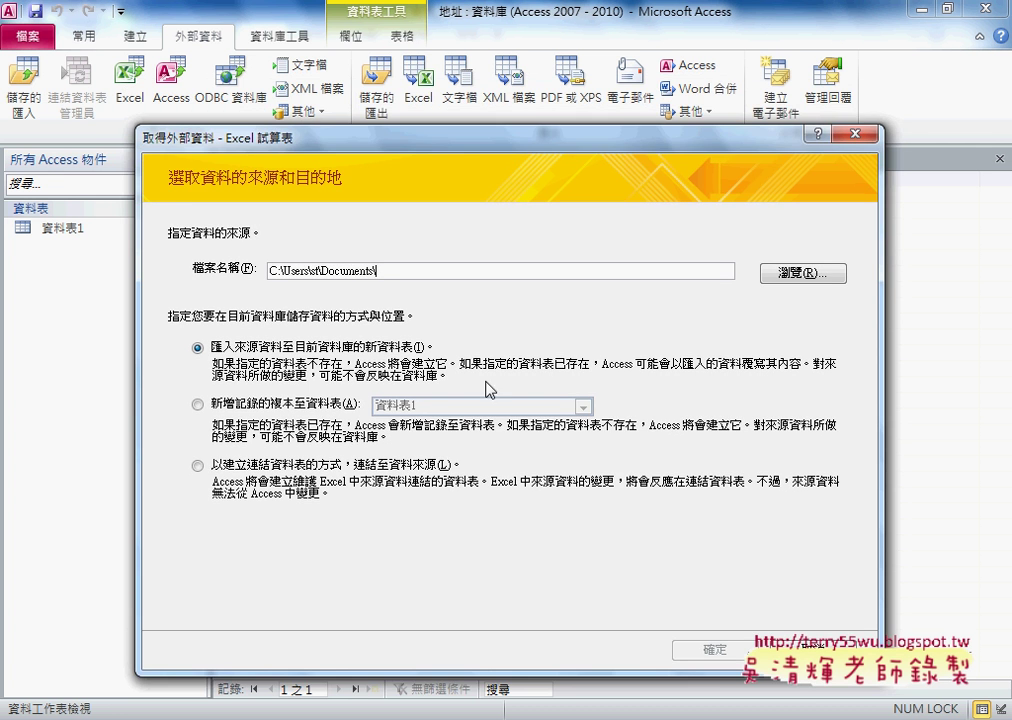
pyautogui.click(810, 273)
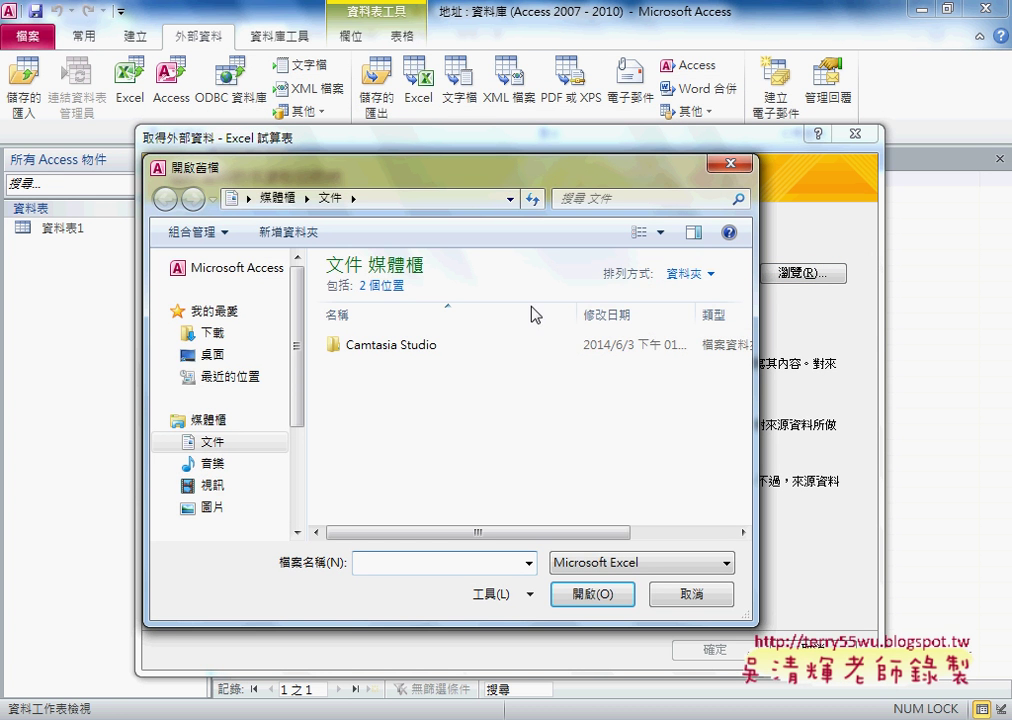
pyautogui.click(214, 355)
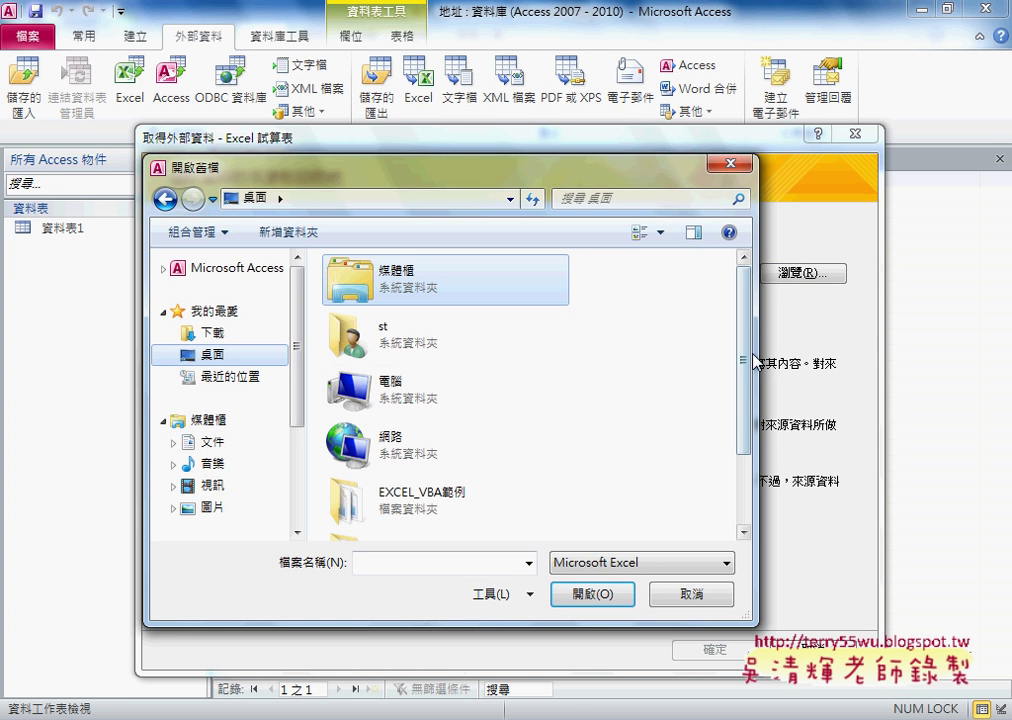
pyautogui.scroll(-1, 741, 415)
pyautogui.scroll(-1, 741, 415)
pyautogui.click(420, 505)
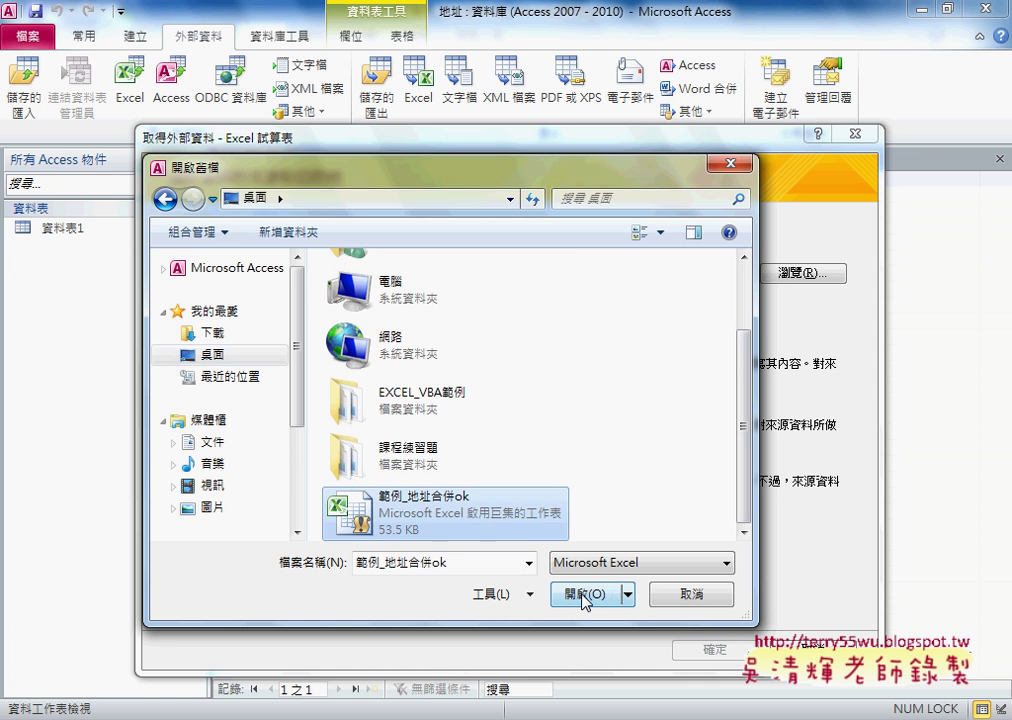
pyautogui.click(585, 595)
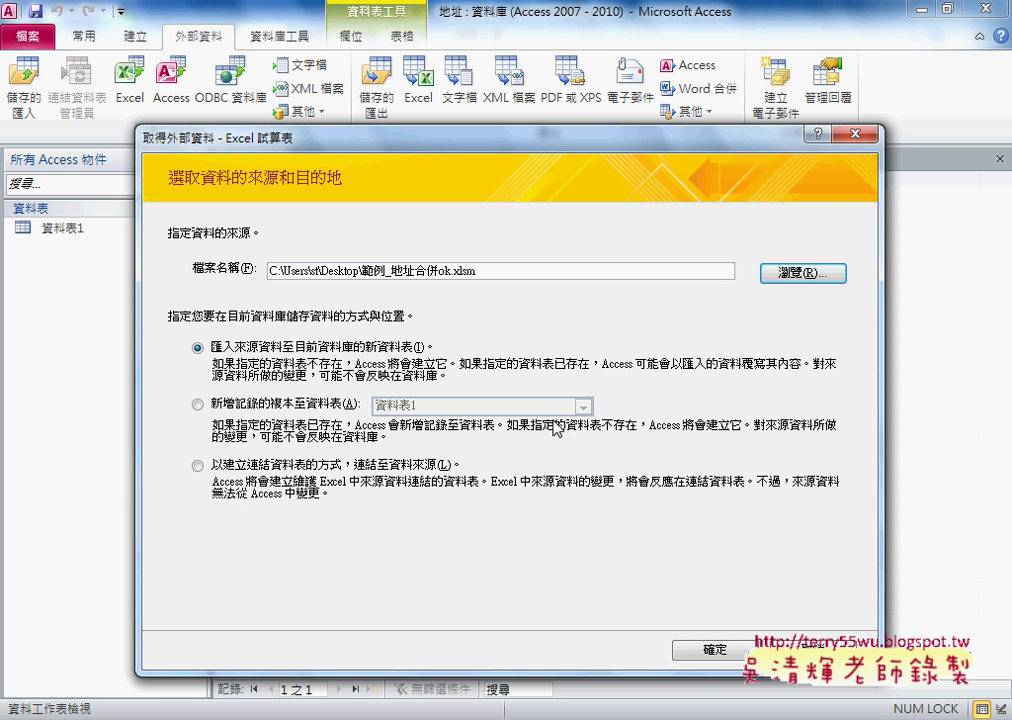
# Step: Import the 地址 worksheet with first row as field names, skipping the 地址VBA column
pyautogui.click(716, 648)
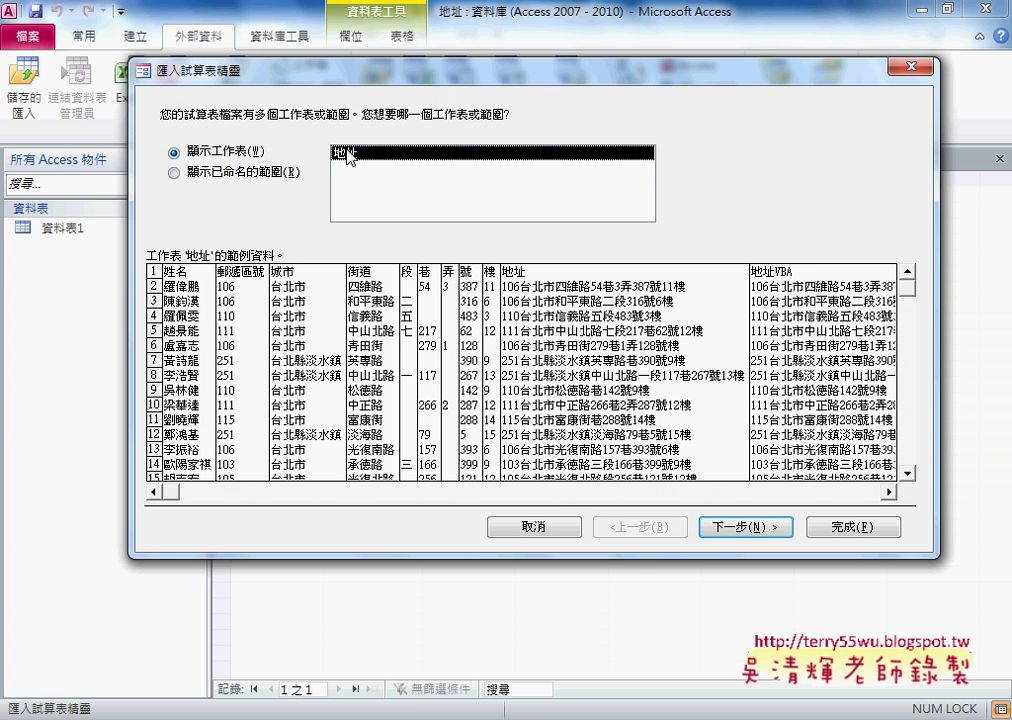
pyautogui.click(758, 527)
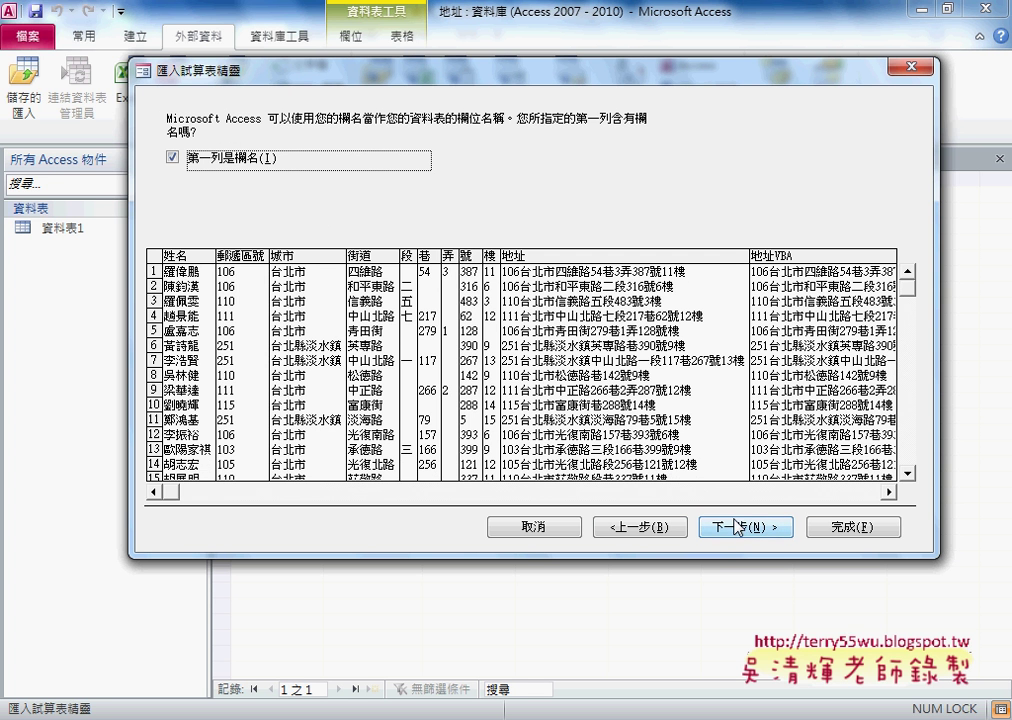
pyautogui.click(758, 527)
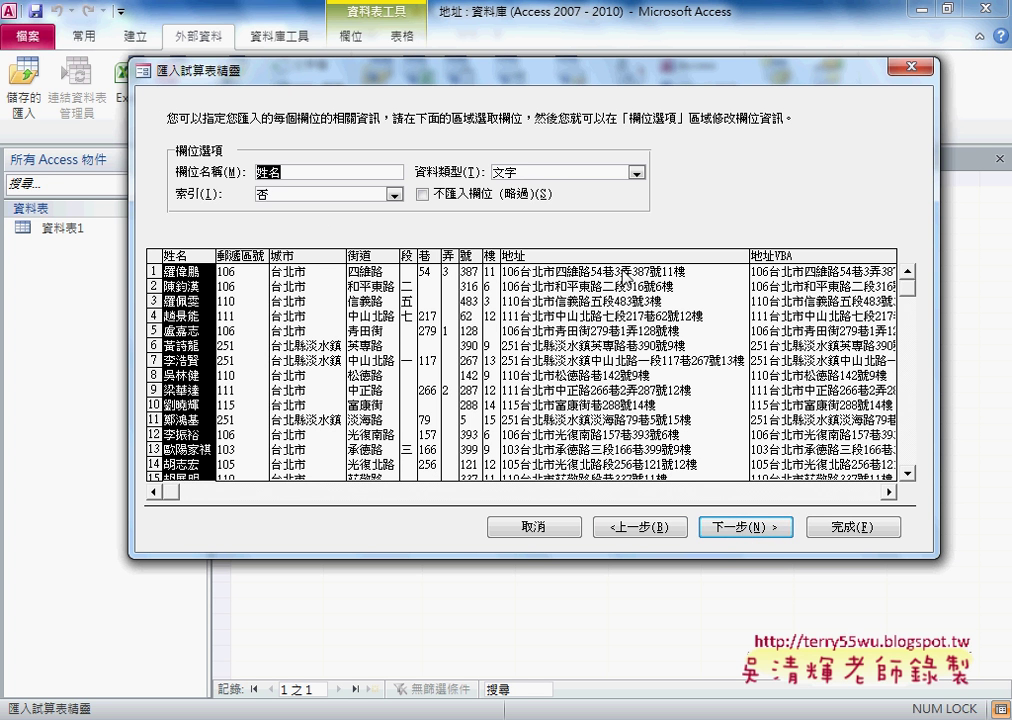
pyautogui.click(796, 345)
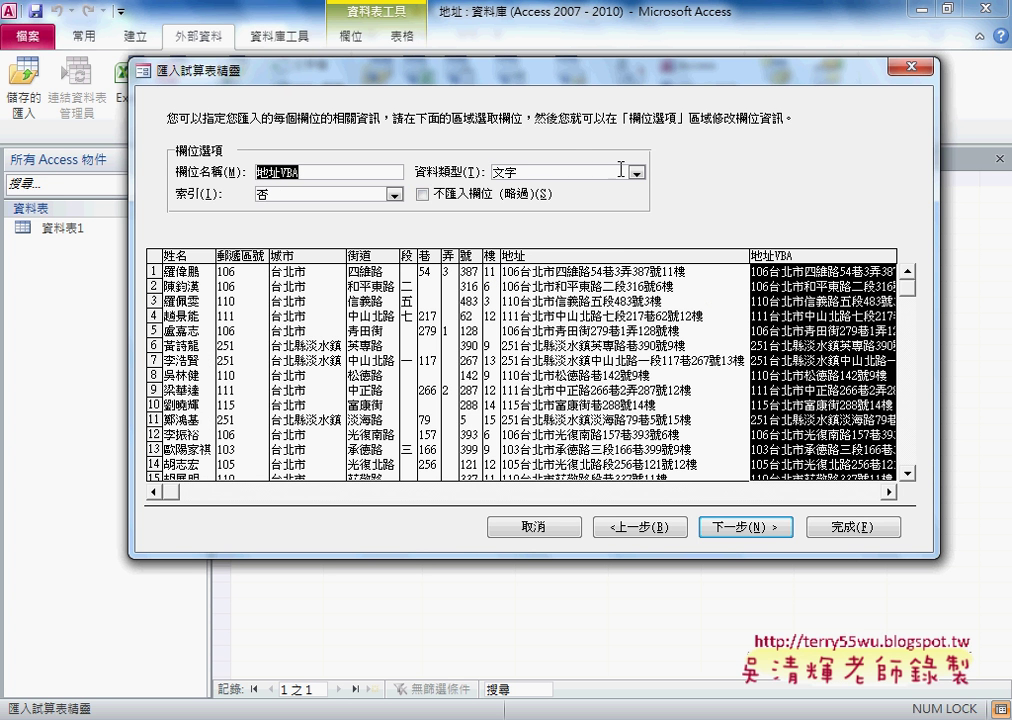
pyautogui.click(422, 195)
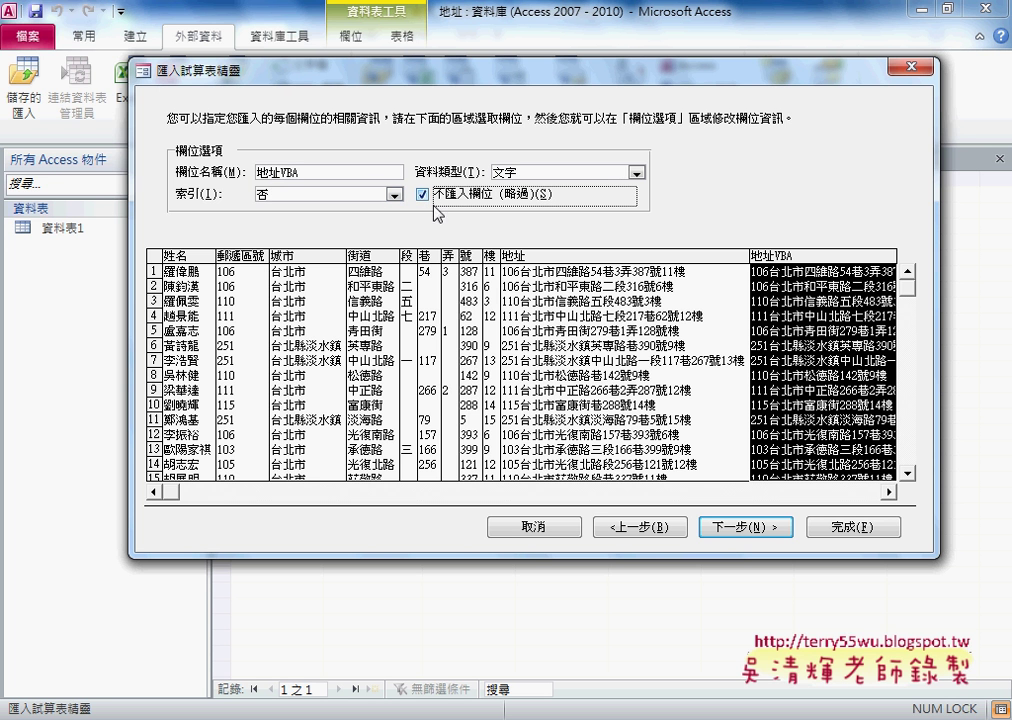
pyautogui.click(888, 492)
pyautogui.click(888, 492)
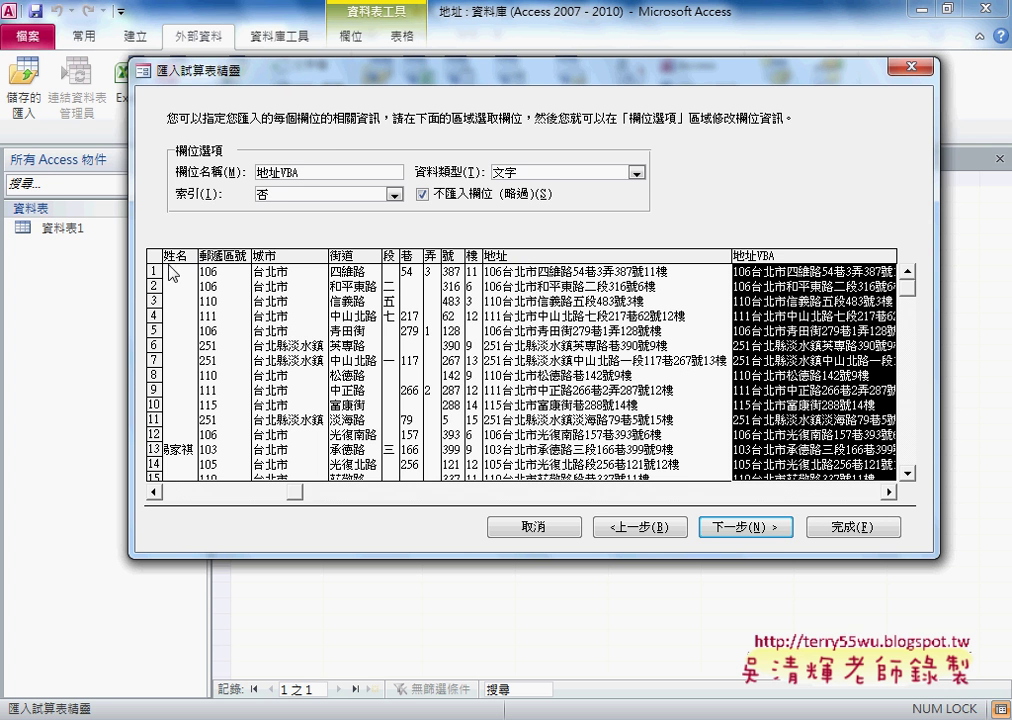
# Step: Choose no primary key, finish importing into table 地址, and close without saving import steps
pyautogui.click(771, 533)
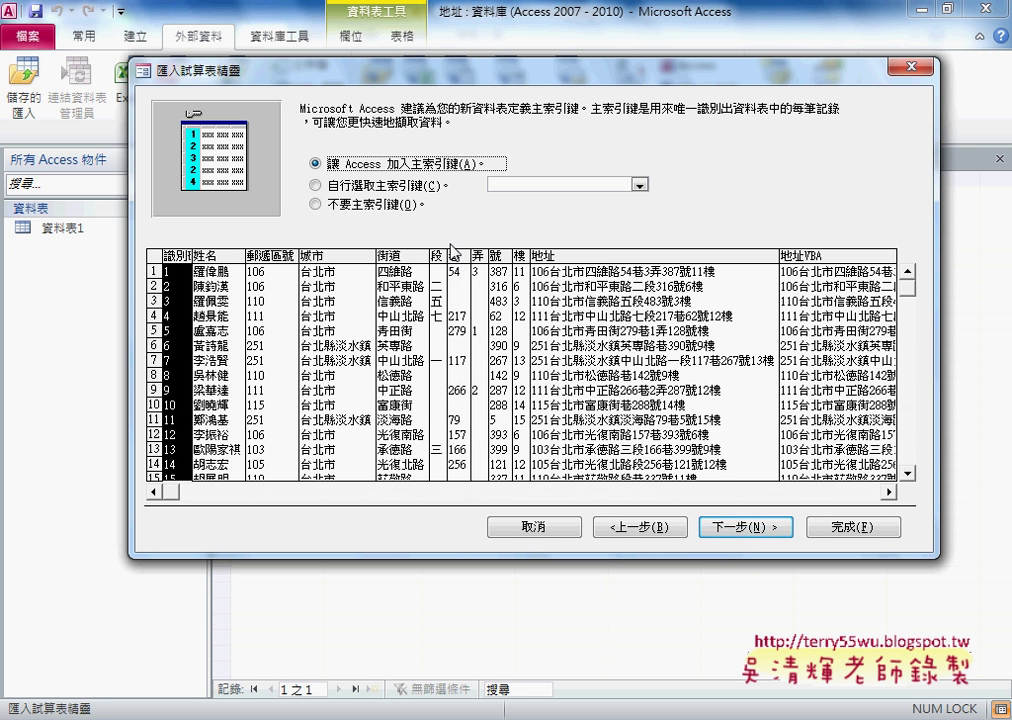
pyautogui.hotkey('alt', 'o')
pyautogui.click(767, 529)
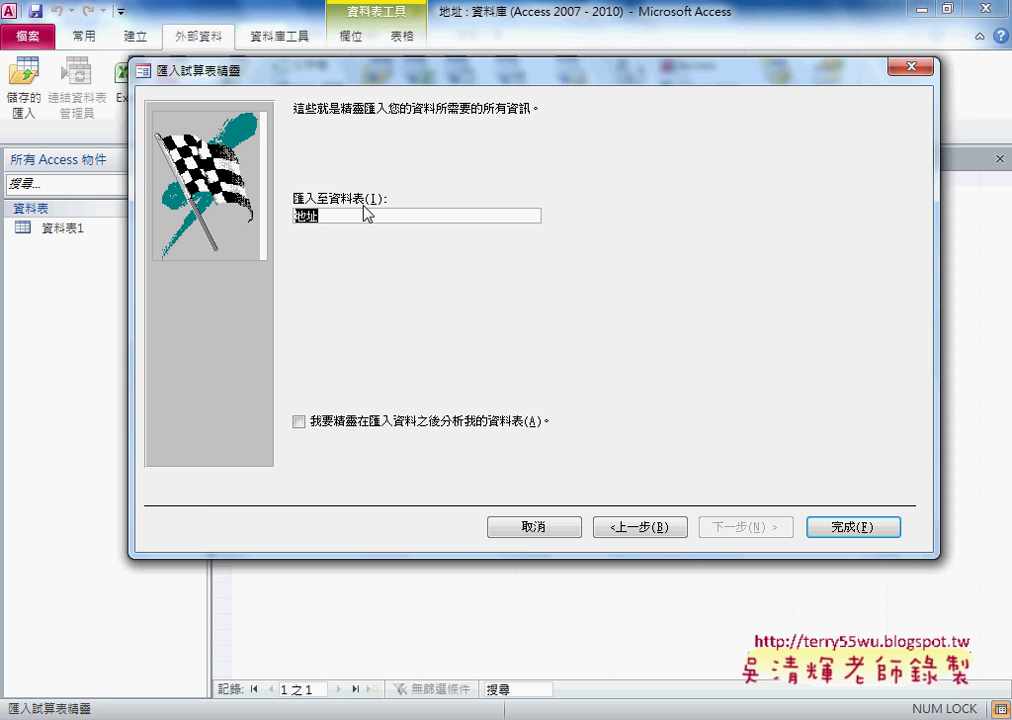
pyautogui.click(849, 526)
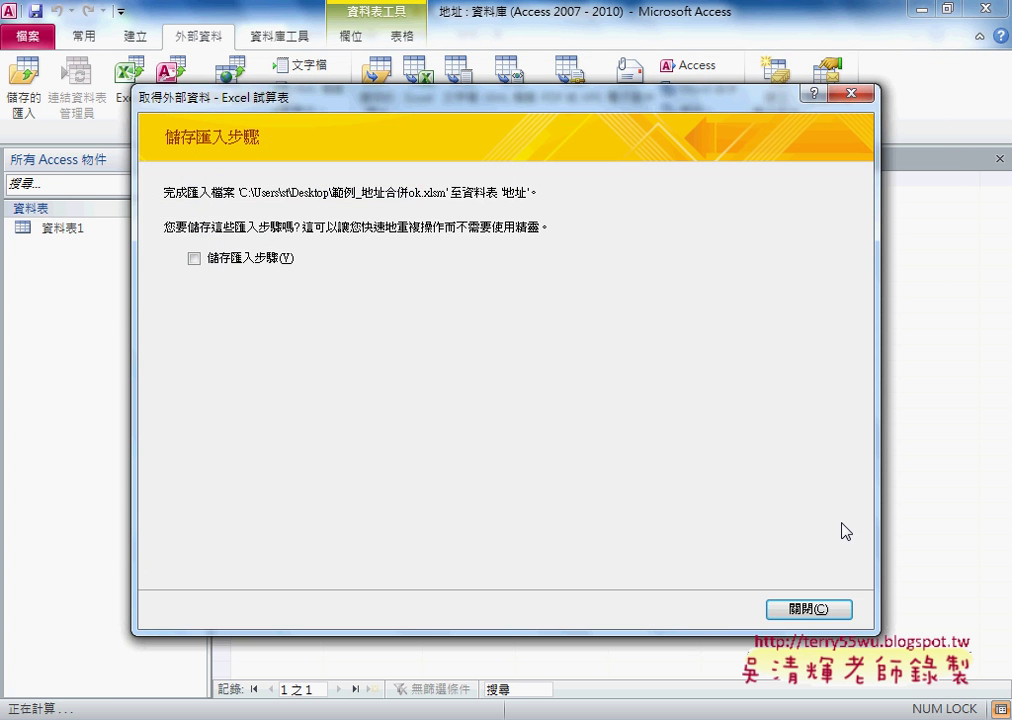
pyautogui.click(826, 604)
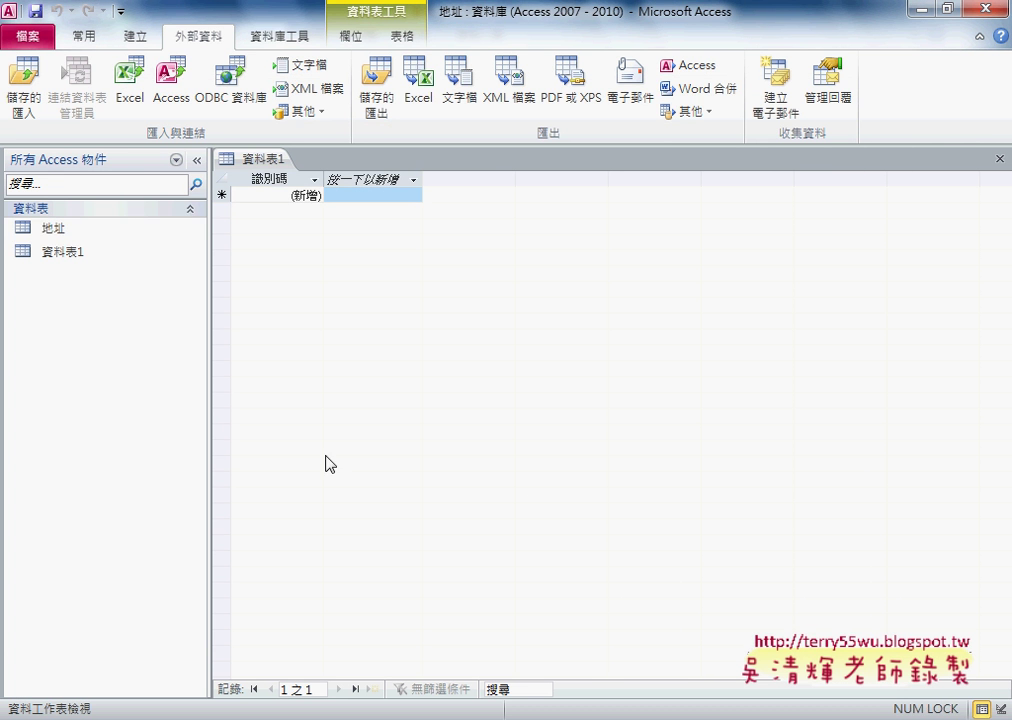
# Step: Open the imported 地址 table, widen its 地址 column, and quit Access saving the layout
pyautogui.doubleClick(80, 230)
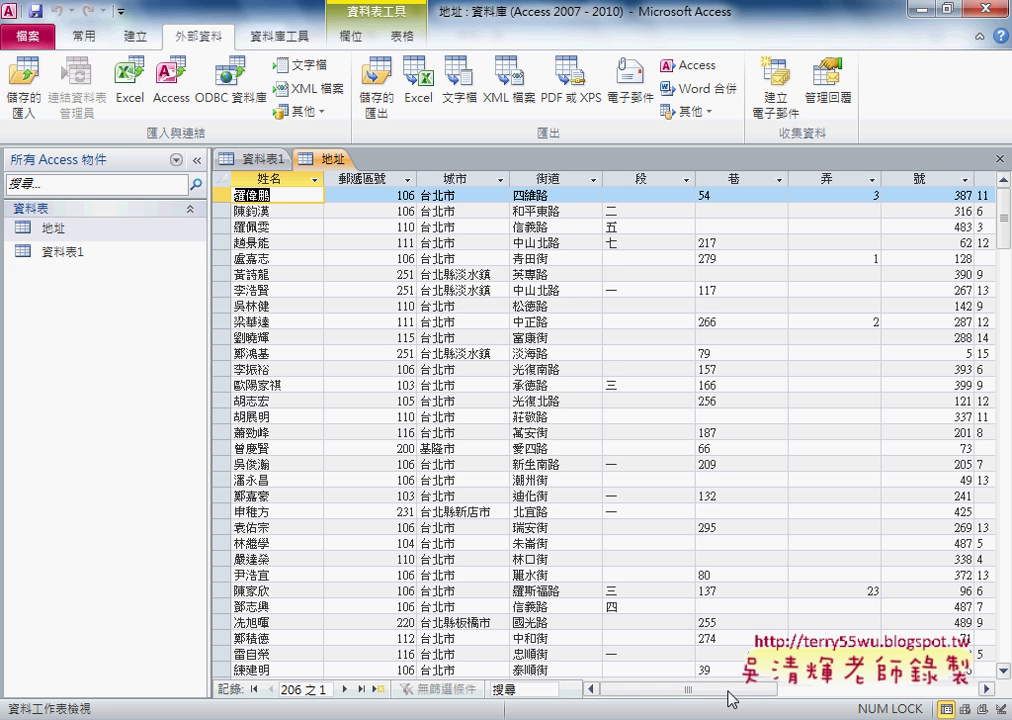
pyautogui.moveTo(727, 689); pyautogui.dragTo(802, 689)
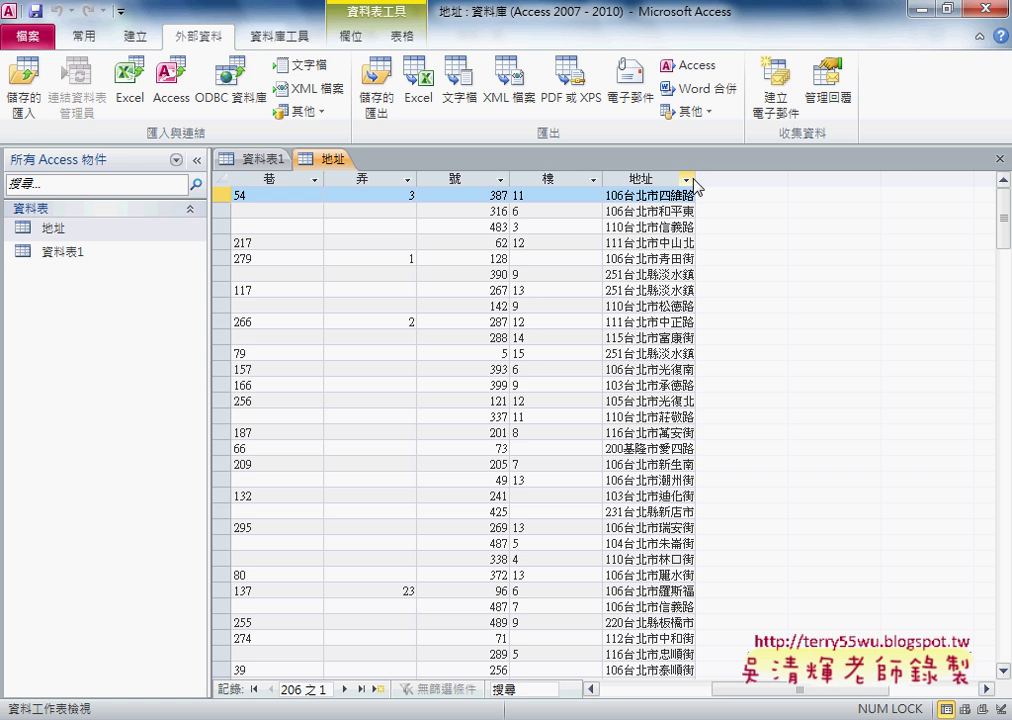
pyautogui.moveTo(695, 178); pyautogui.dragTo(912, 178)
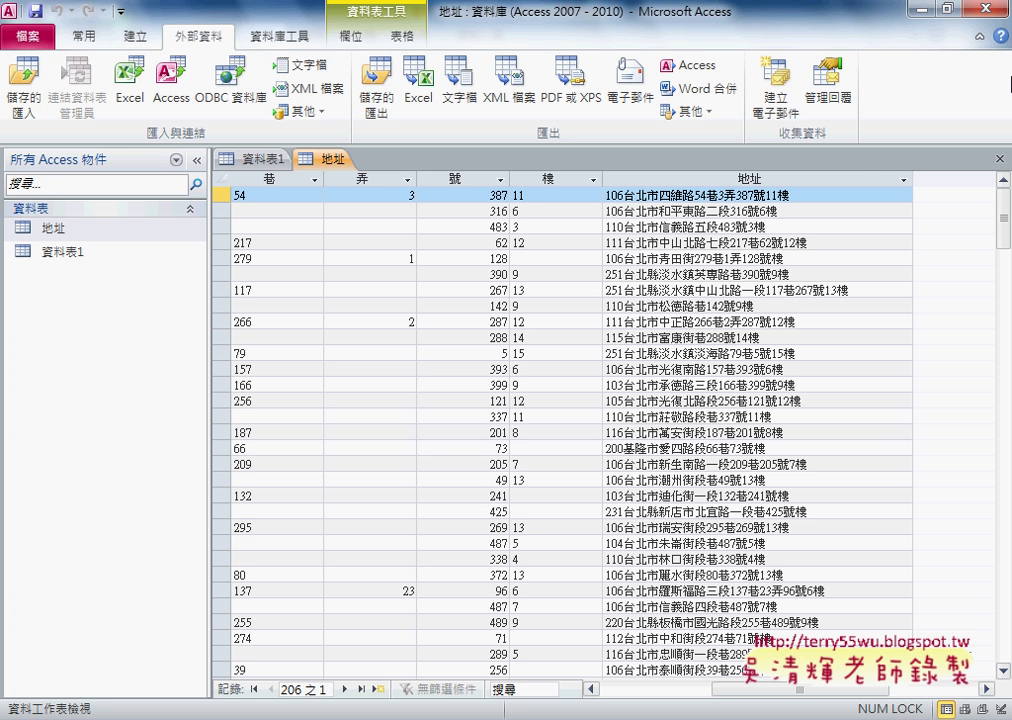
pyautogui.click(1003, 18)
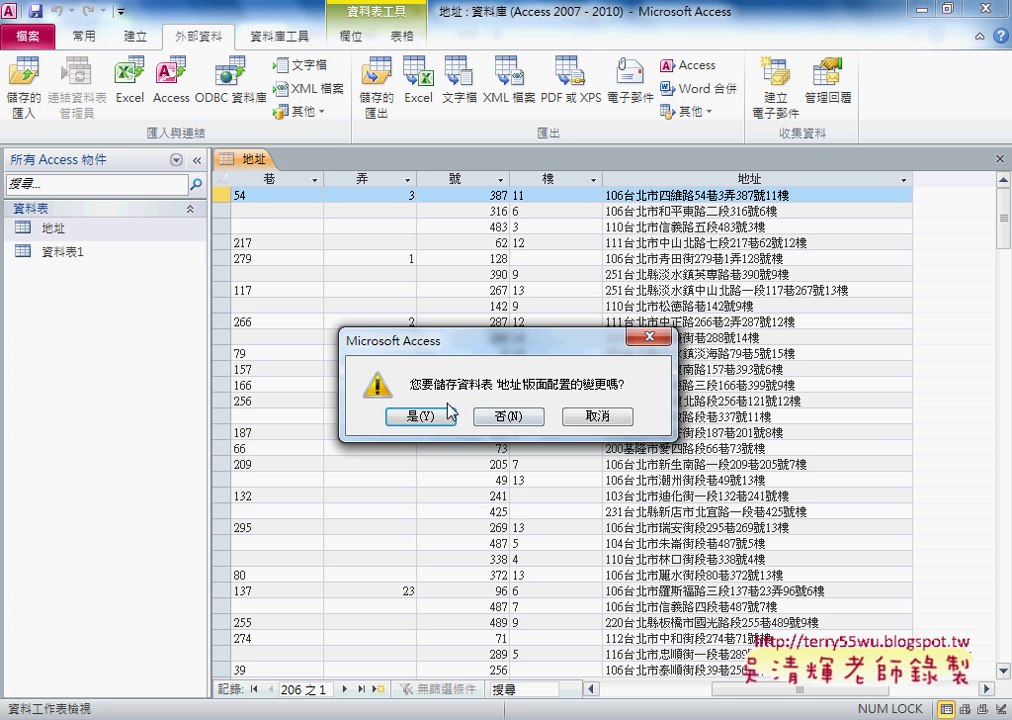
pyautogui.click(421, 417)
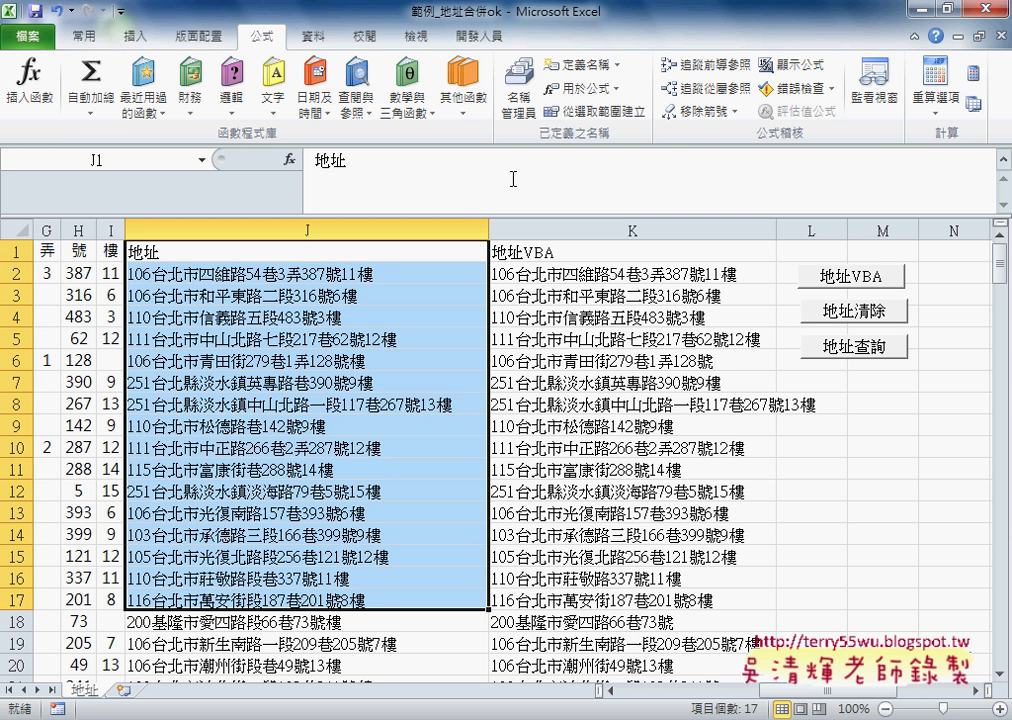
# Step: Open the VBA editor from the Developer tab and scroll to the 利用ADO改成SQL語言查詢資料 Sub
pyautogui.click(487, 38)
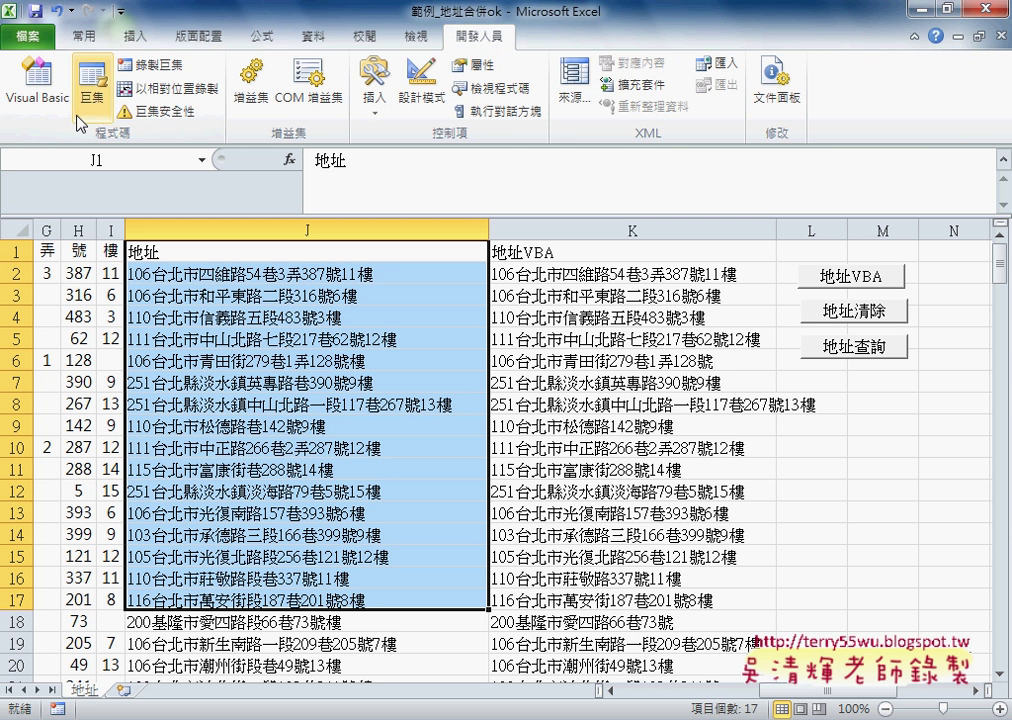
pyautogui.click(32, 88)
pyautogui.scroll(-2, 461, 406)
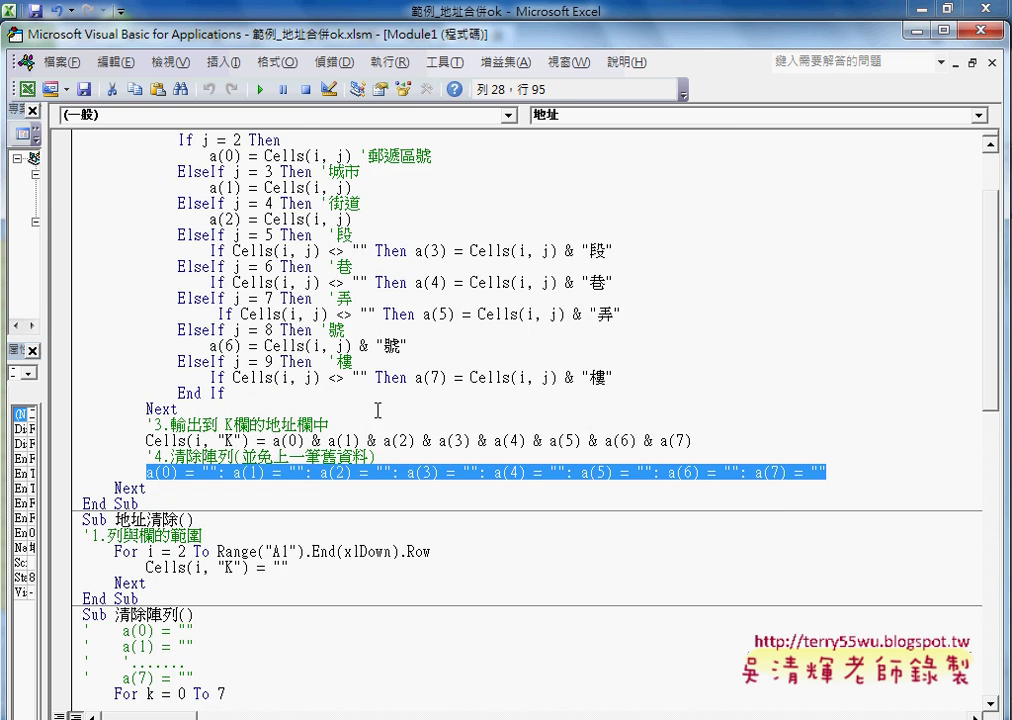
pyautogui.scroll(-4, 402, 425)
pyautogui.scroll(-5, 406, 426)
pyautogui.scroll(-2, 406, 426)
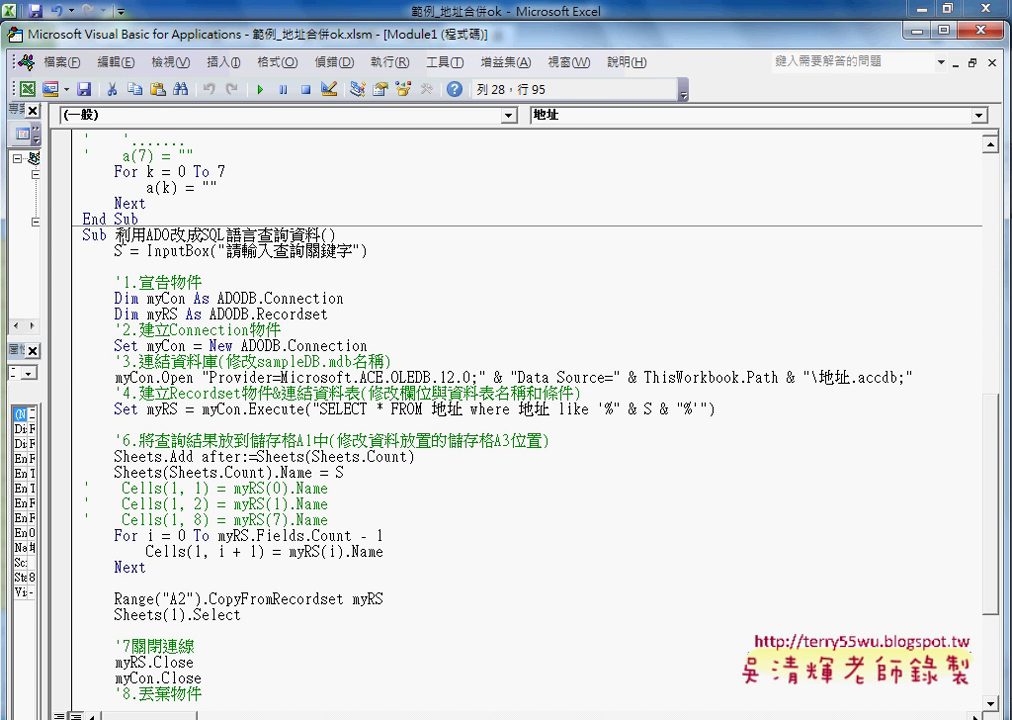
# Step: Point out ThisWorkbook.Path, the database file name, and the ADODB.Connection declaration
pyautogui.moveTo(117, 236); pyautogui.dragTo(226, 236)
pyautogui.click(226, 236)
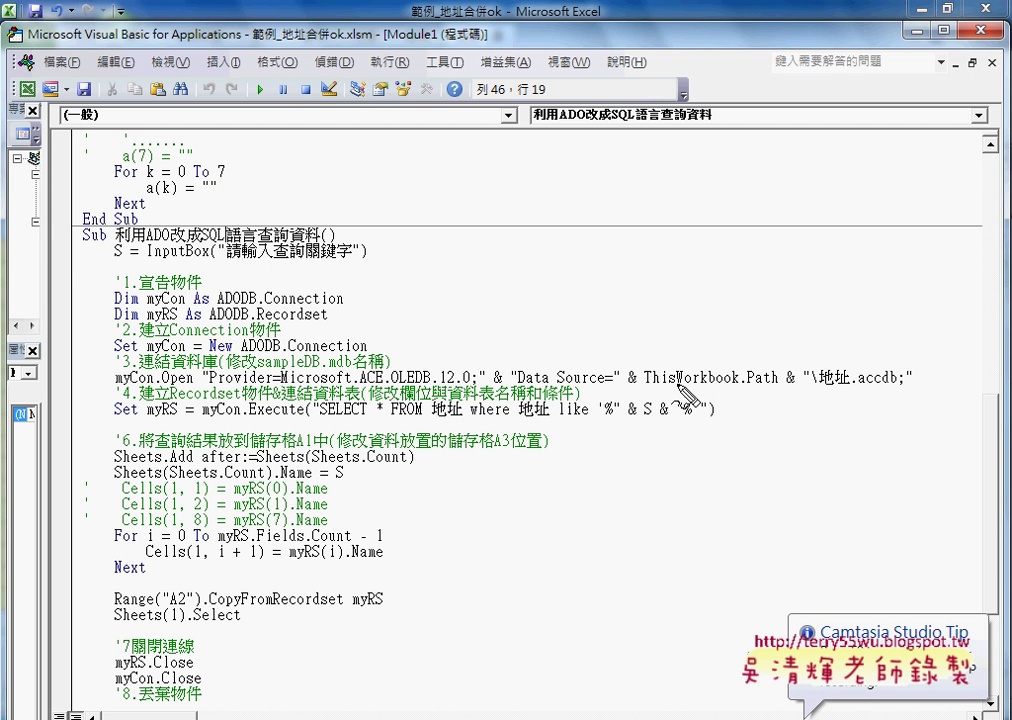
pyautogui.moveTo(645, 385); pyautogui.dragTo(895, 391)
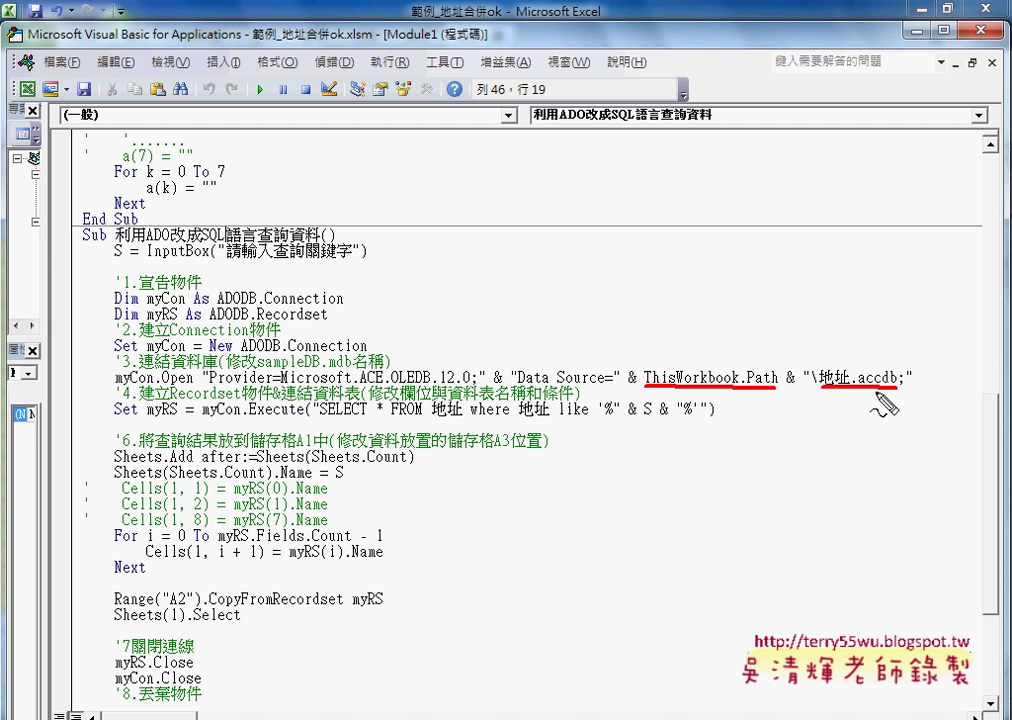
pyautogui.moveTo(917, 366)
pyautogui.mouseDown()
pyautogui.moveTo(942, 392)
pyautogui.moveTo(913, 396)
pyautogui.mouseUp()
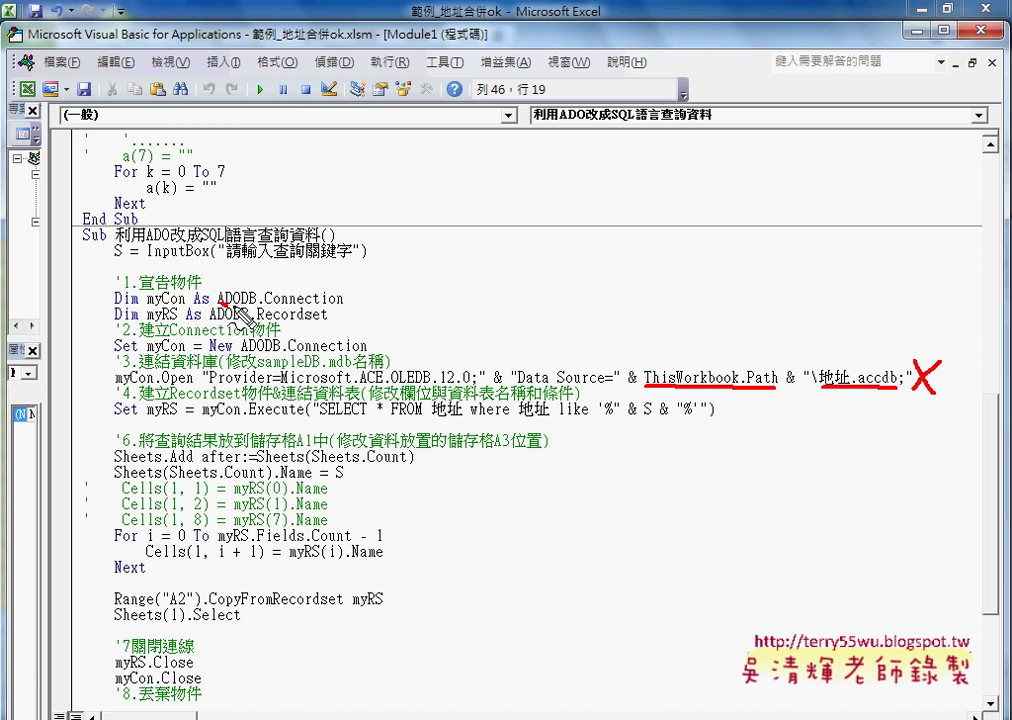
pyautogui.moveTo(218, 306); pyautogui.dragTo(330, 309)
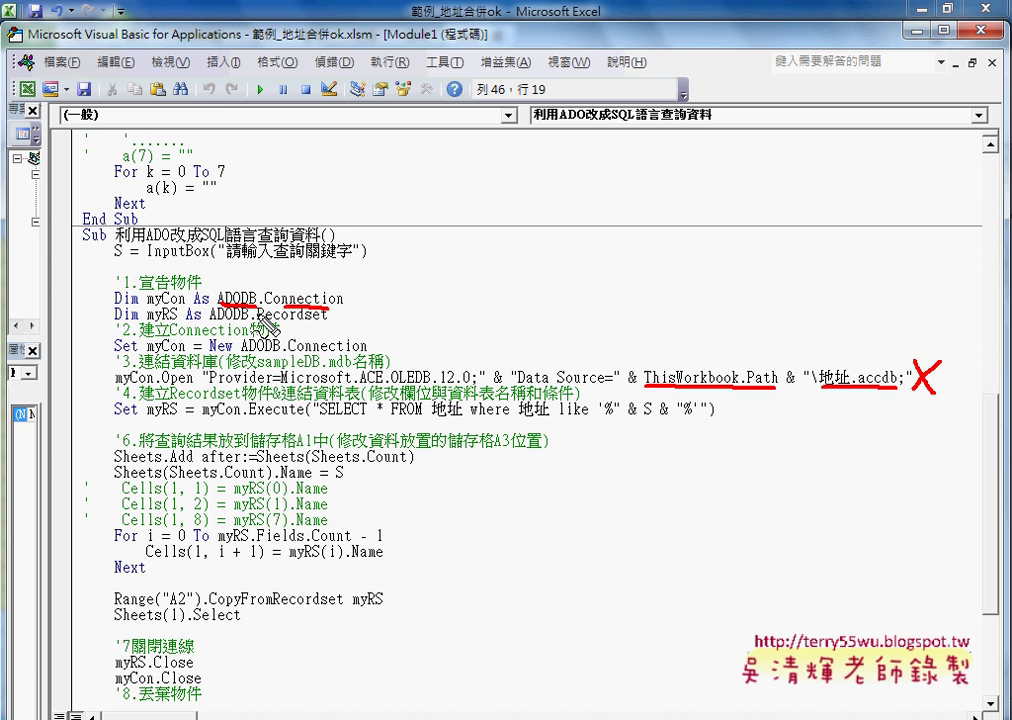
pyautogui.press('Escape')
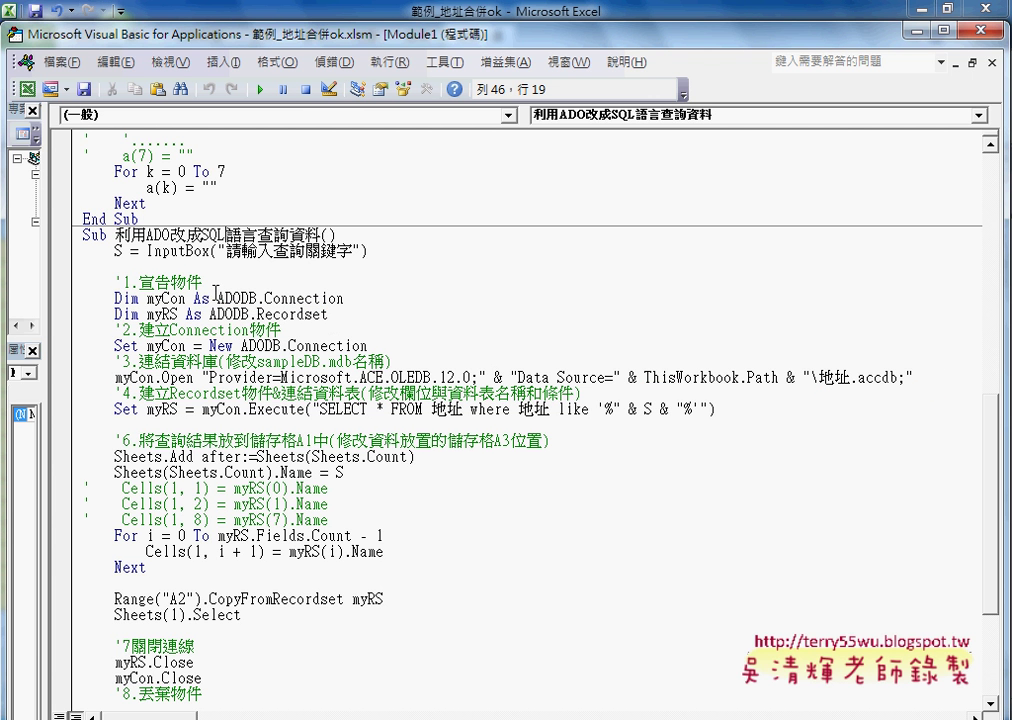
pyautogui.moveTo(217, 298); pyautogui.dragTo(258, 296)
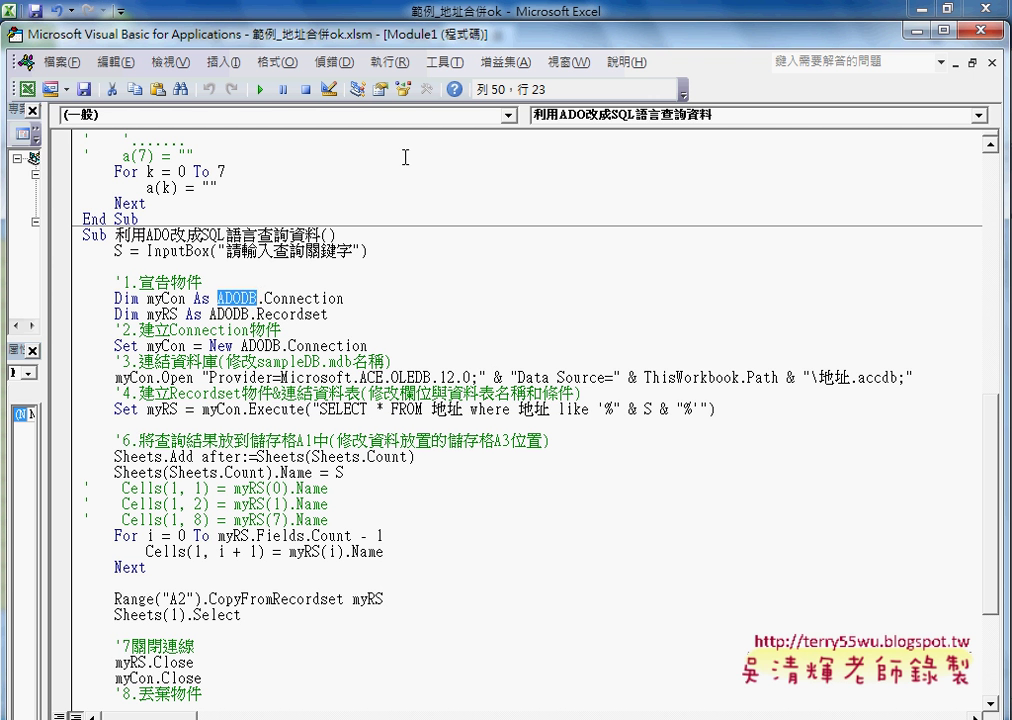
# Step: Untick the ADO 2.8 Library in Tools > References and show ADODB.Connection in the declaration
pyautogui.click(447, 70)
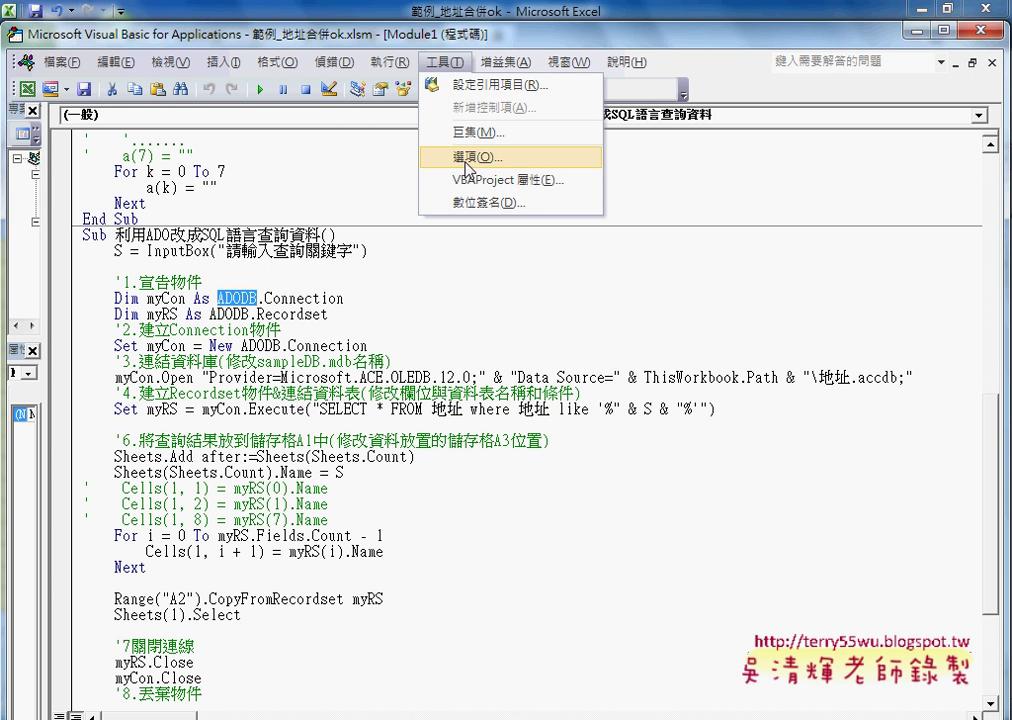
pyautogui.click(470, 345)
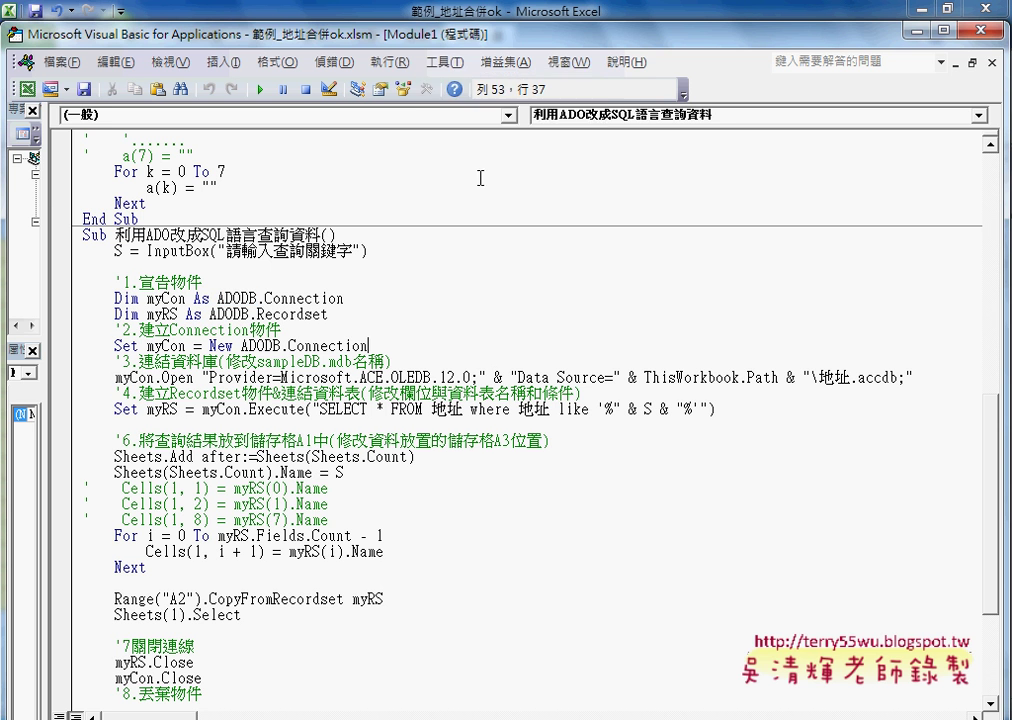
pyautogui.click(443, 62)
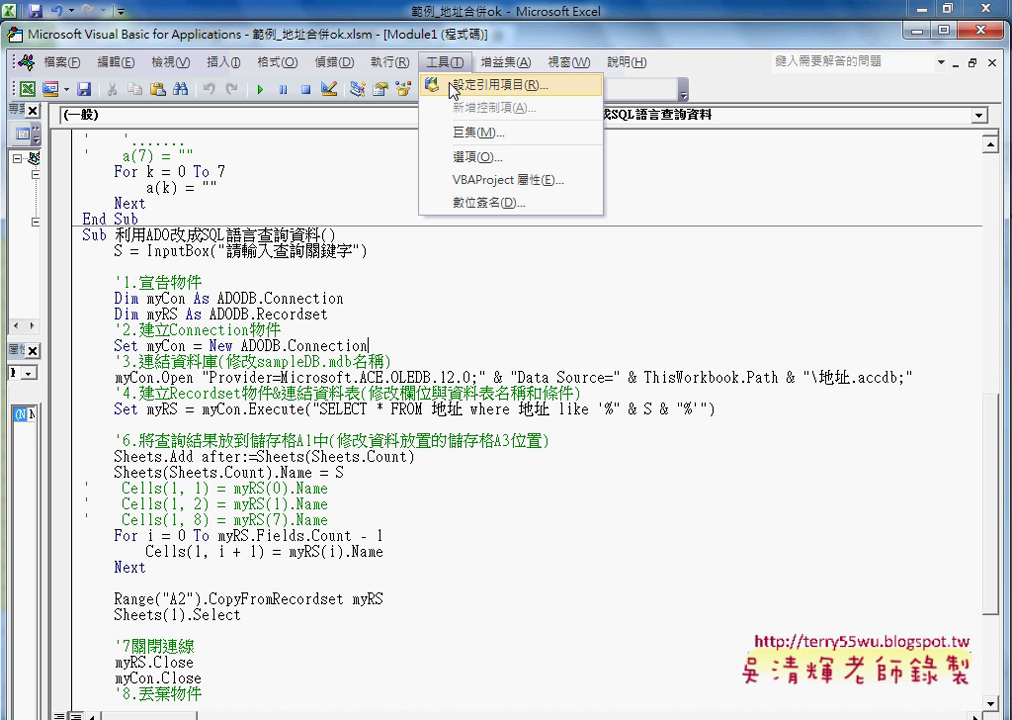
pyautogui.click(505, 92)
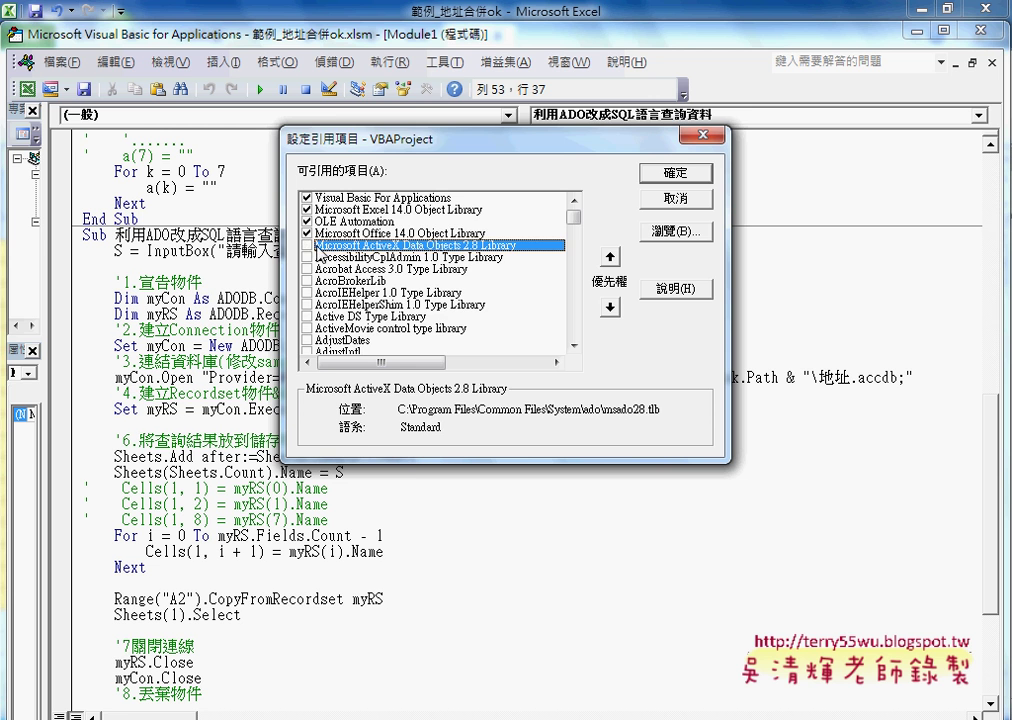
pyautogui.click(307, 245)
pyautogui.click(672, 198)
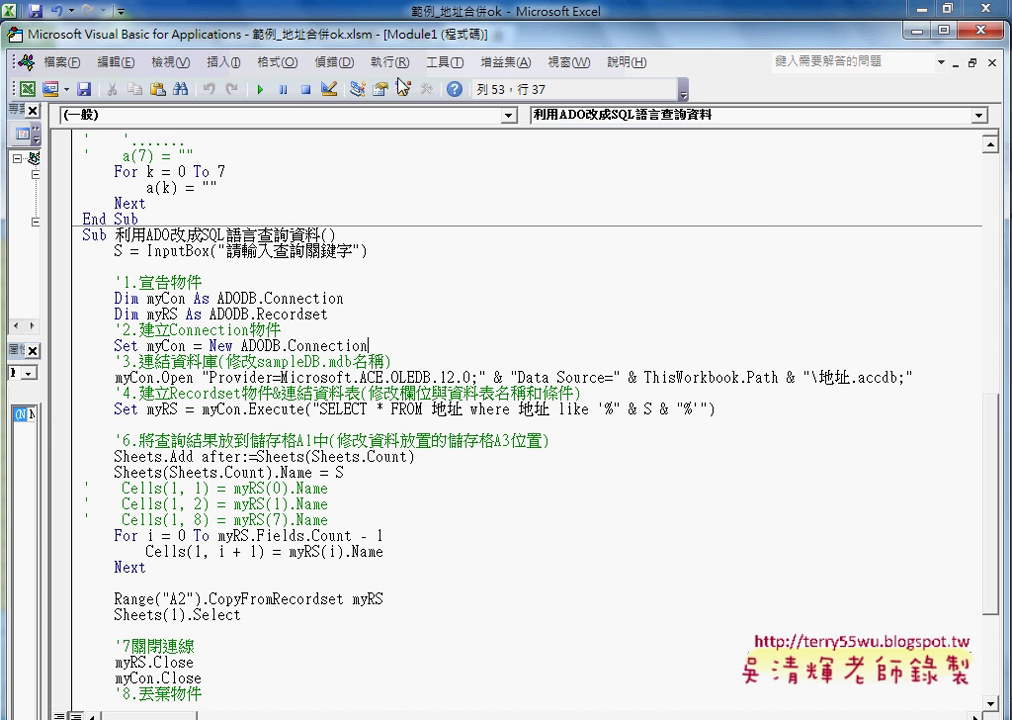
pyautogui.moveTo(217, 298); pyautogui.dragTo(344, 298)
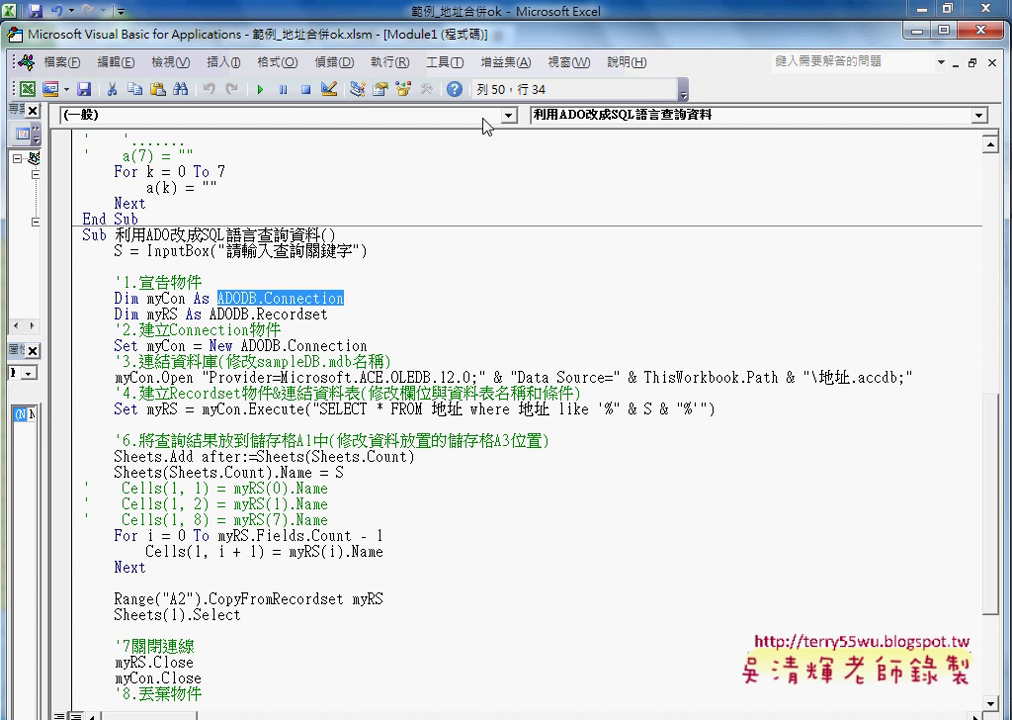
# Step: Tick Microsoft ActiveX Data Objects 2.8 Library in References and confirm with OK
pyautogui.click(458, 70)
pyautogui.click(476, 83)
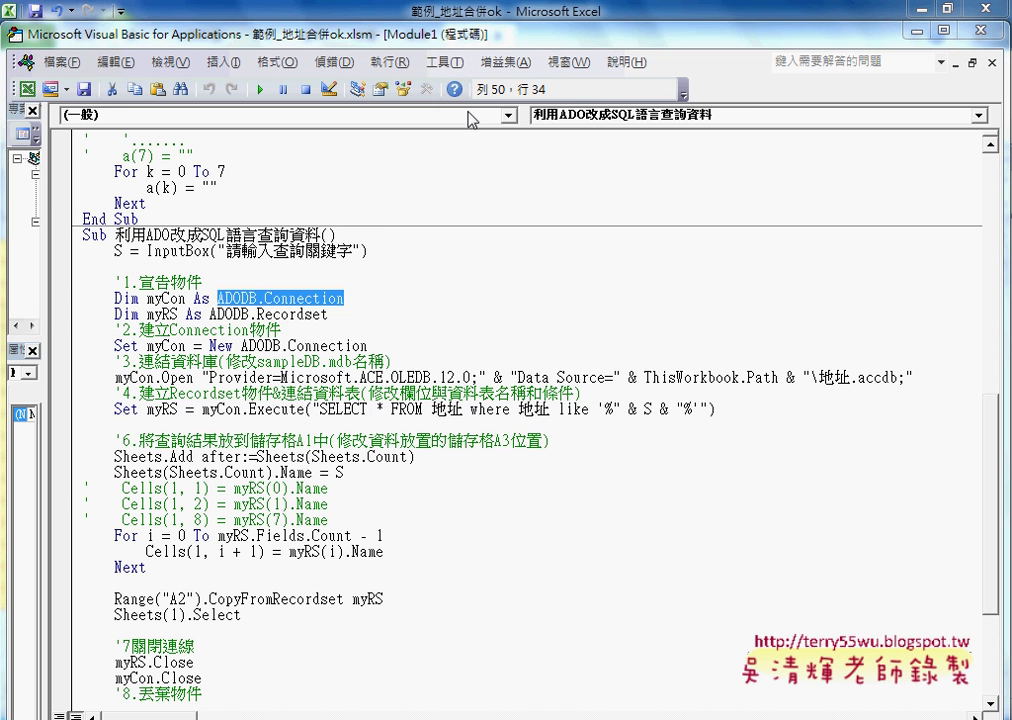
pyautogui.moveTo(573, 216); pyautogui.dragTo(576, 276)
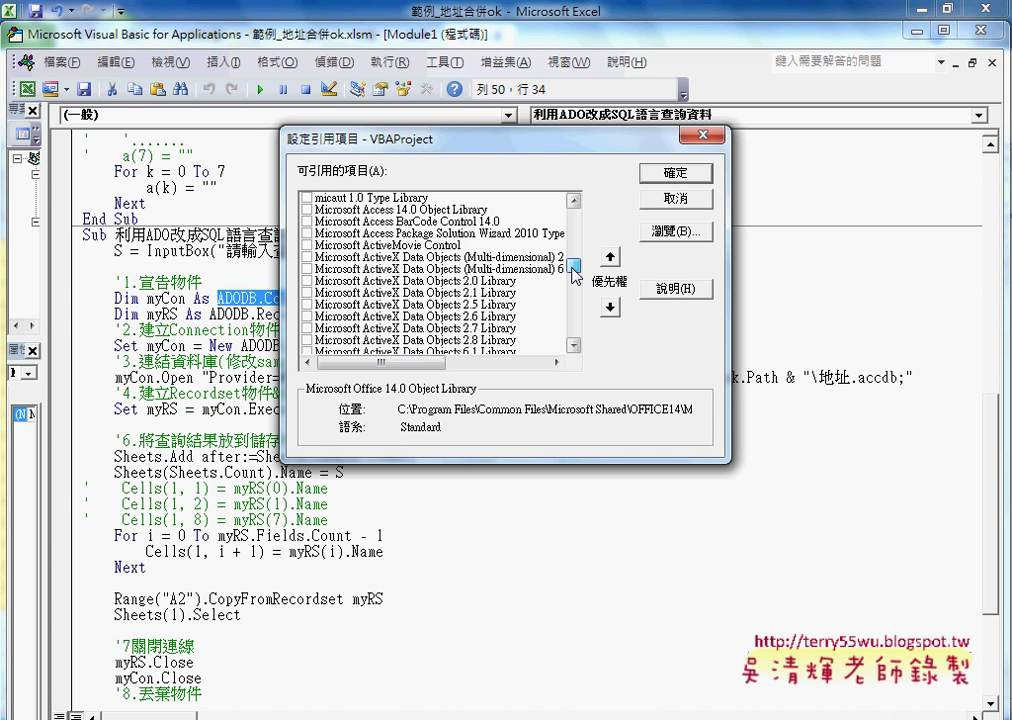
pyautogui.click(573, 345)
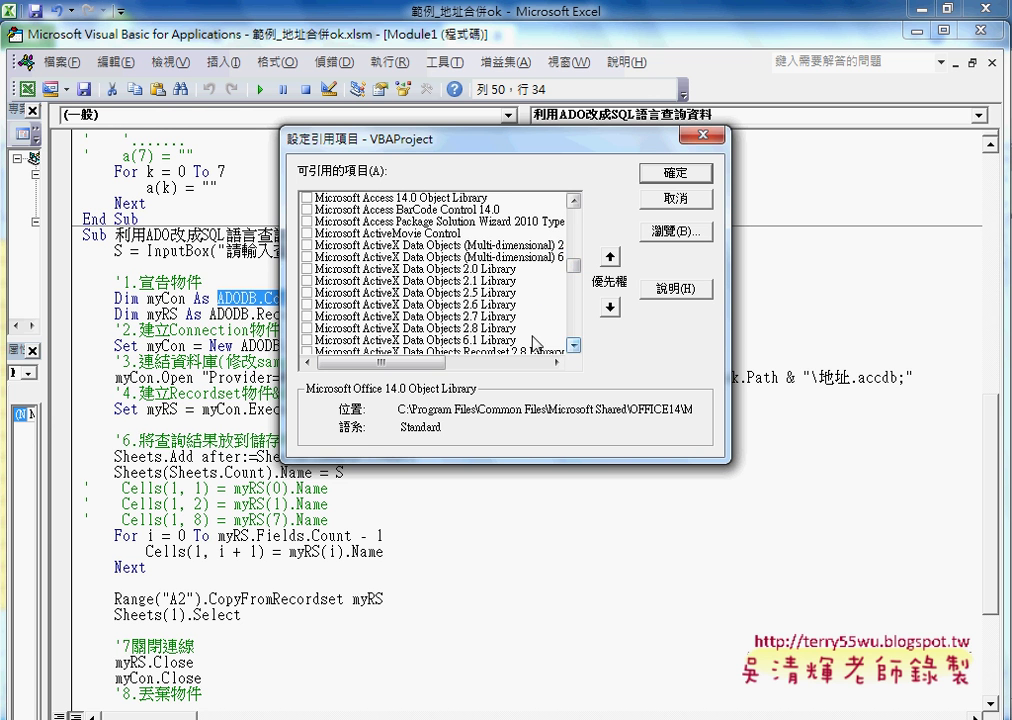
pyautogui.click(503, 330)
pyautogui.click(308, 328)
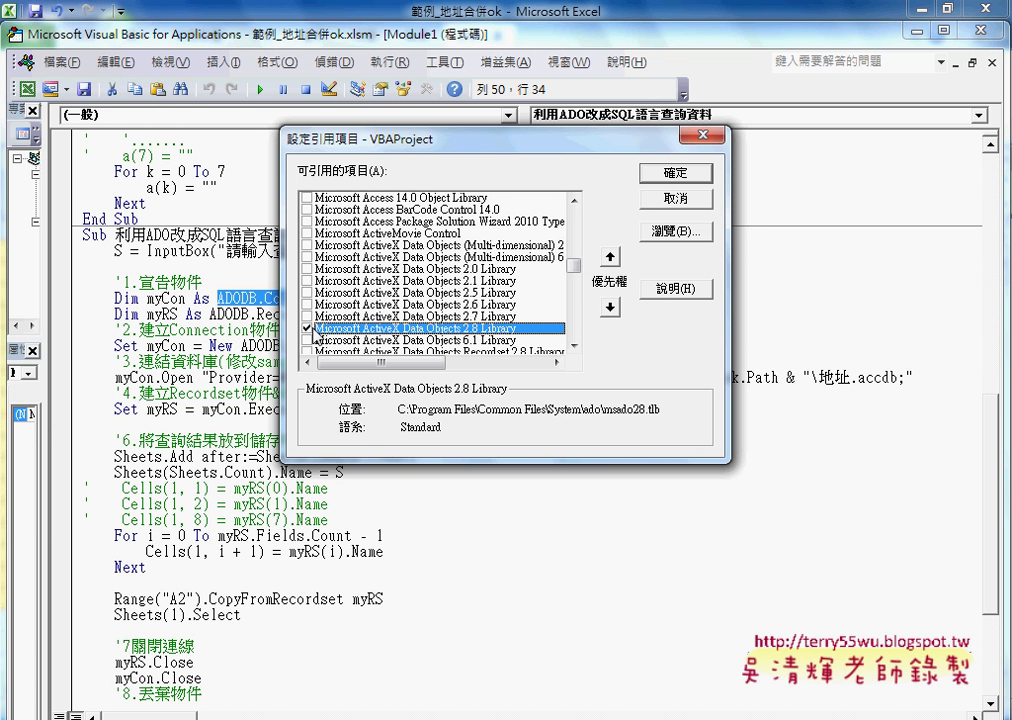
pyautogui.click(676, 174)
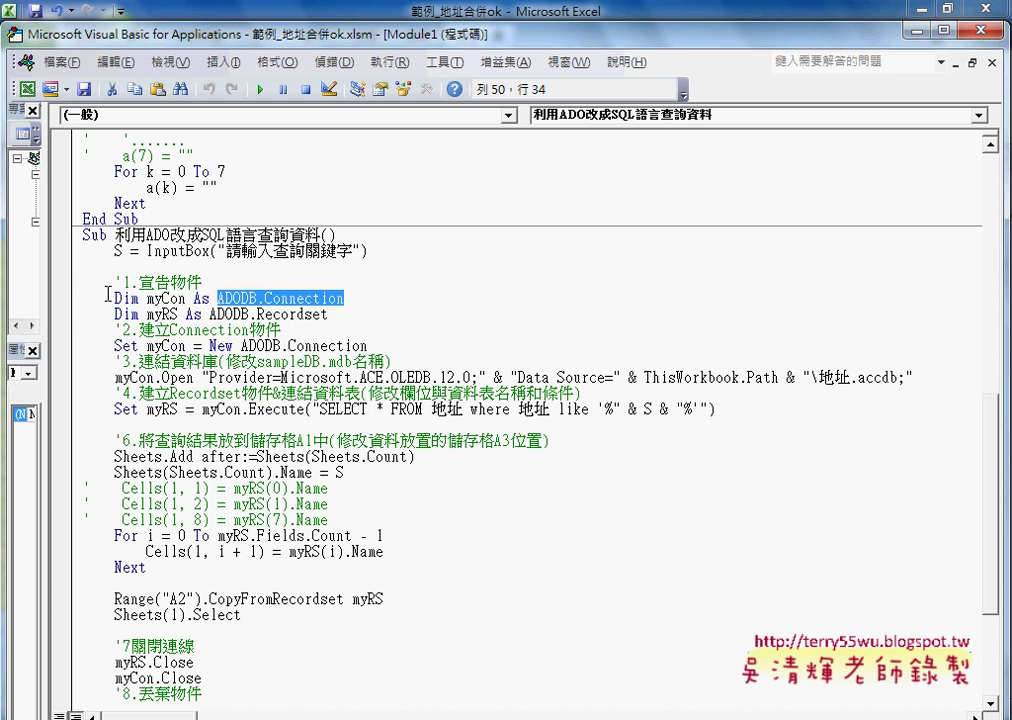
pyautogui.moveTo(107, 298); pyautogui.dragTo(341, 314)
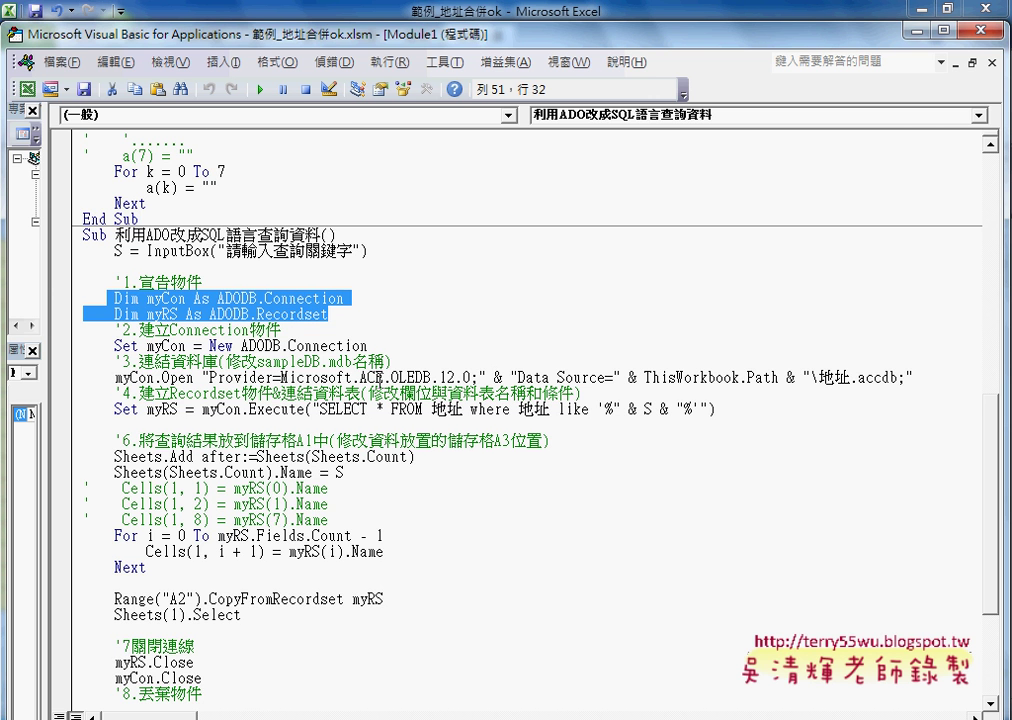
# Step: Highlight the SQL SELECT, the 地址 LIKE condition, keyword S, and the InputBox prompt
pyautogui.scroll(-2, 380, 378)
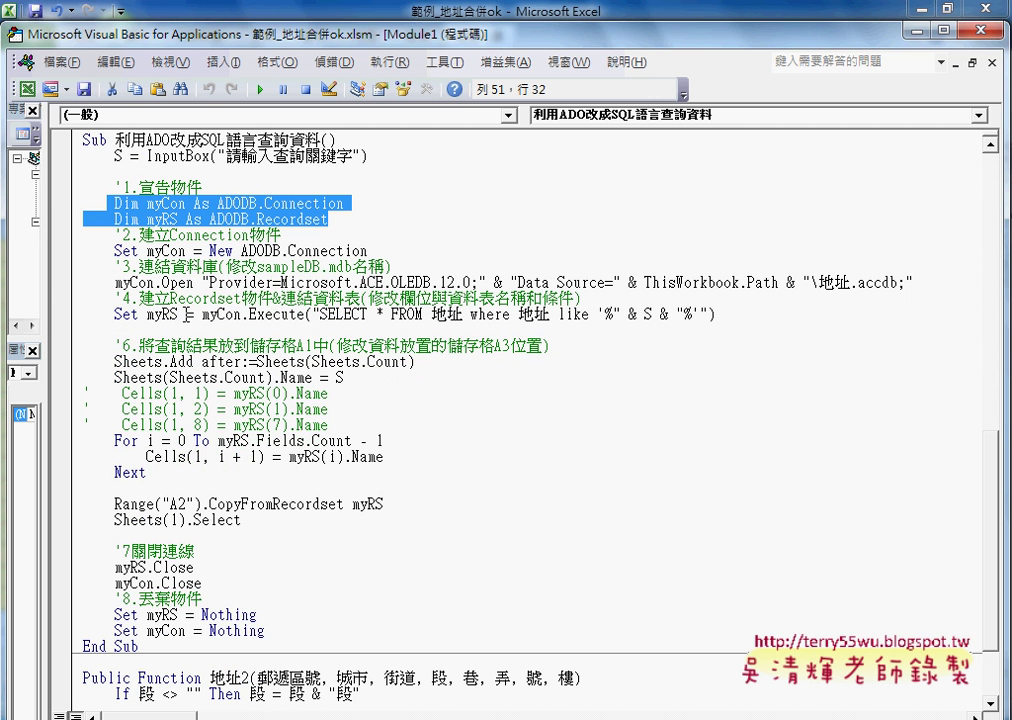
pyautogui.moveTo(319, 314); pyautogui.dragTo(463, 314)
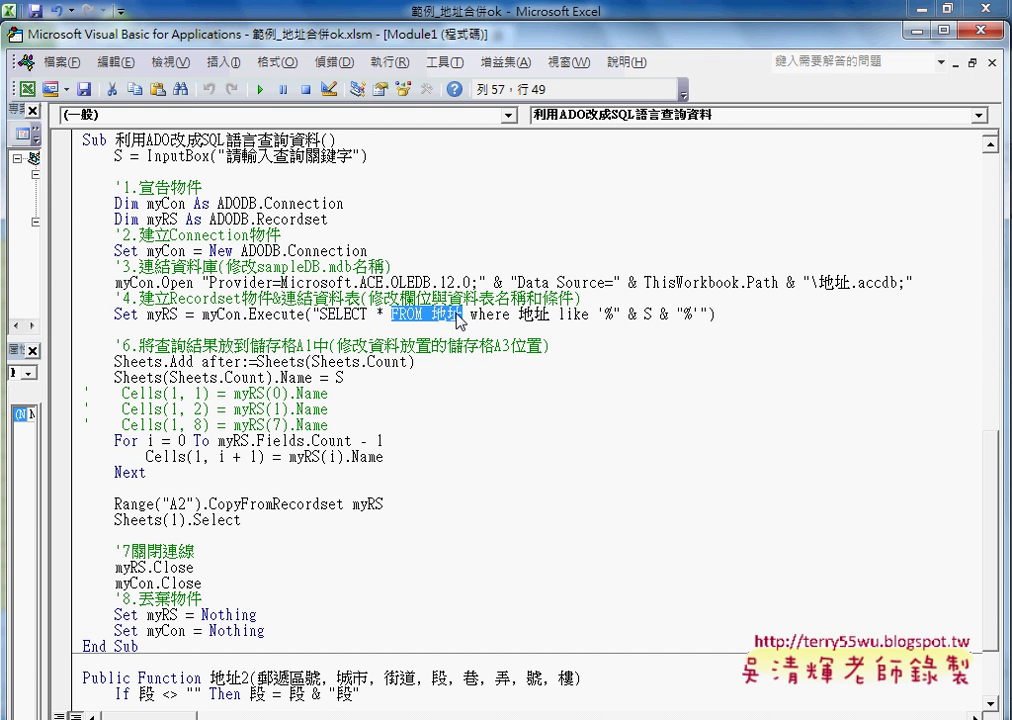
pyautogui.moveTo(518, 314); pyautogui.dragTo(588, 316)
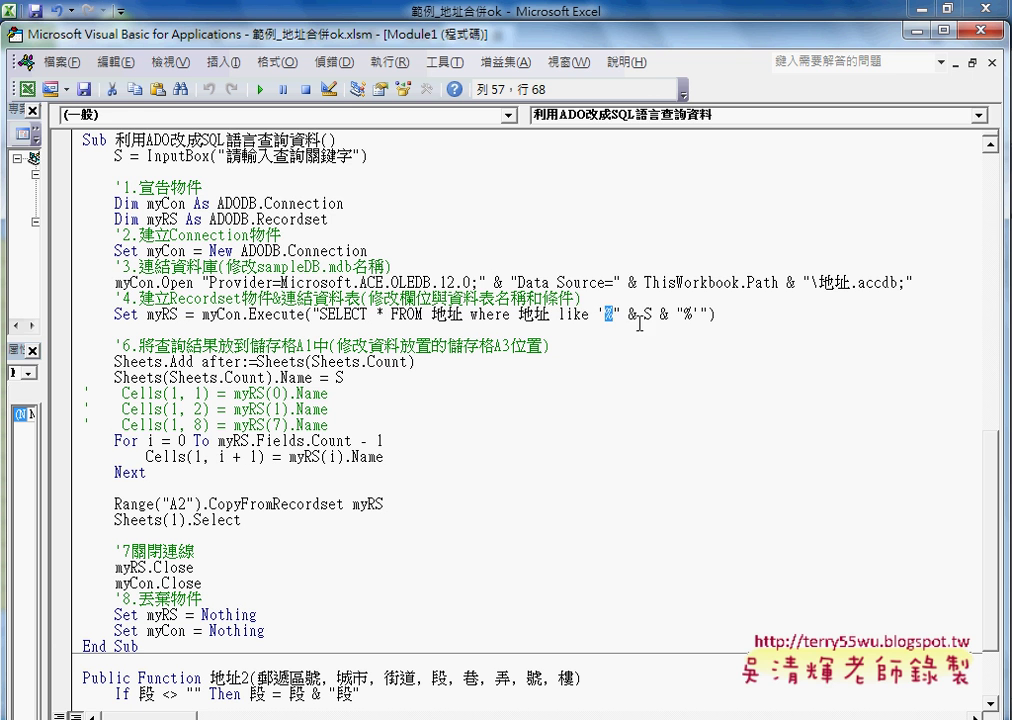
pyautogui.moveTo(645, 315); pyautogui.dragTo(654, 316)
pyautogui.moveTo(148, 156); pyautogui.dragTo(390, 162)
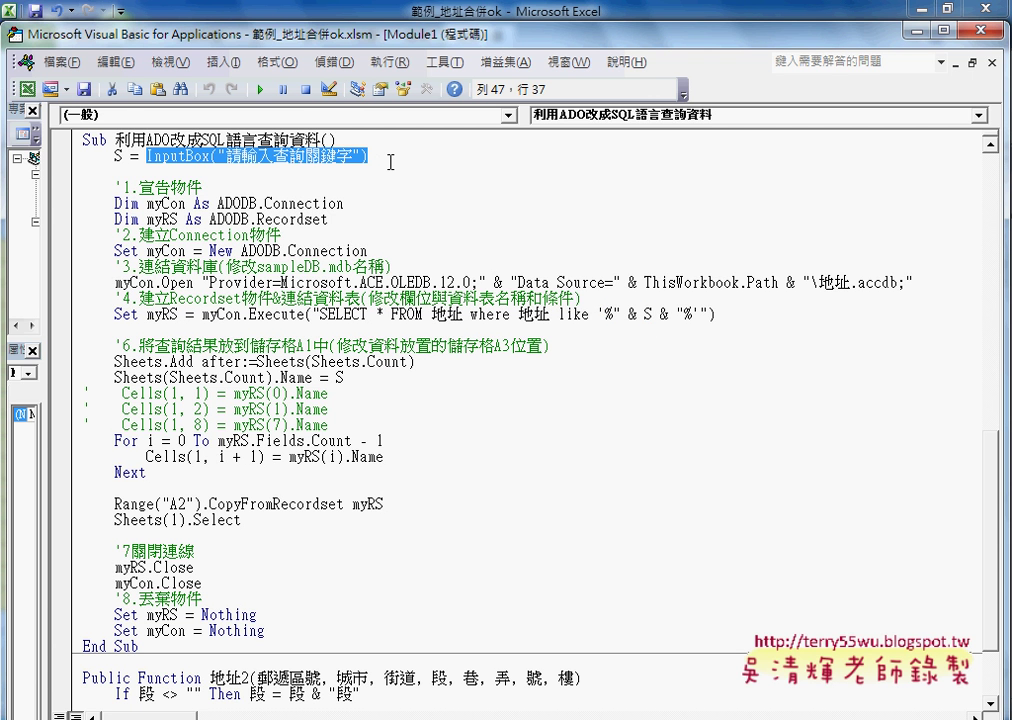
# Step: Mark the Sheets.Add line, the sheet named S, the myRS/myCon cleanup, then restore the editor window
pyautogui.scroll(-2, 450, 344)
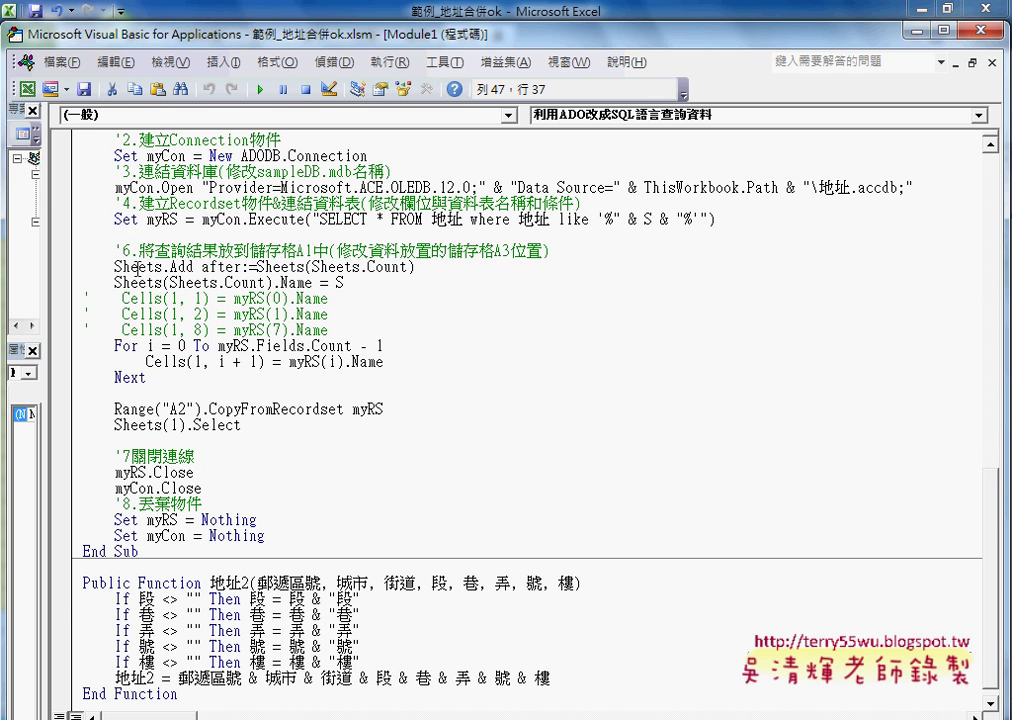
pyautogui.moveTo(115, 266)
pyautogui.mouseDown()
pyautogui.moveTo(427, 267)
pyautogui.moveTo(351, 285)
pyautogui.mouseUp()
pyautogui.click(351, 285)
pyautogui.doubleClick(339, 283)
pyautogui.moveTo(265, 536)
pyautogui.mouseDown()
pyautogui.moveTo(113, 500)
pyautogui.moveTo(85, 478)
pyautogui.mouseUp()
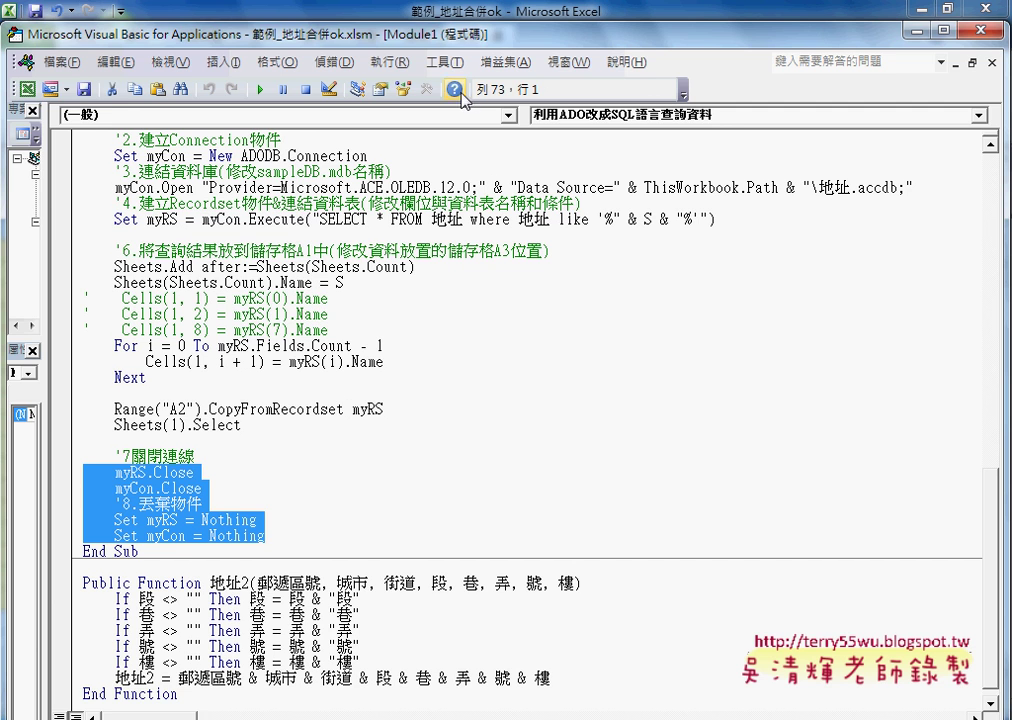
pyautogui.click(344, 187)
pyautogui.doubleClick(265, 35)
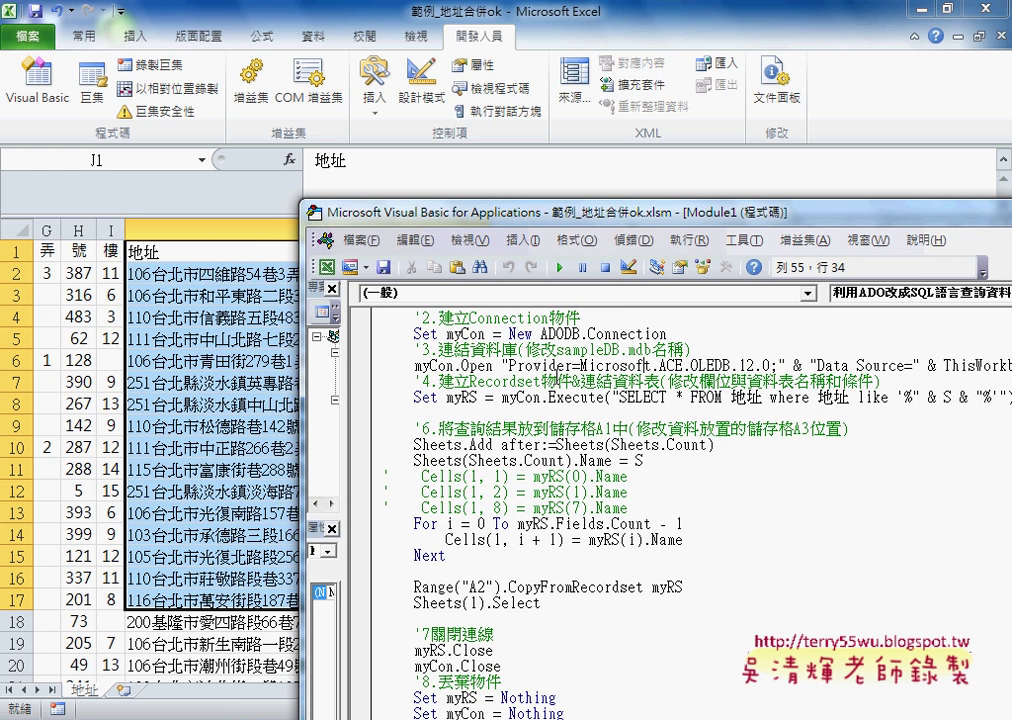
# Step: Run the 地址查詢 address query with the keyword 忠孝東
pyautogui.click(559, 268)
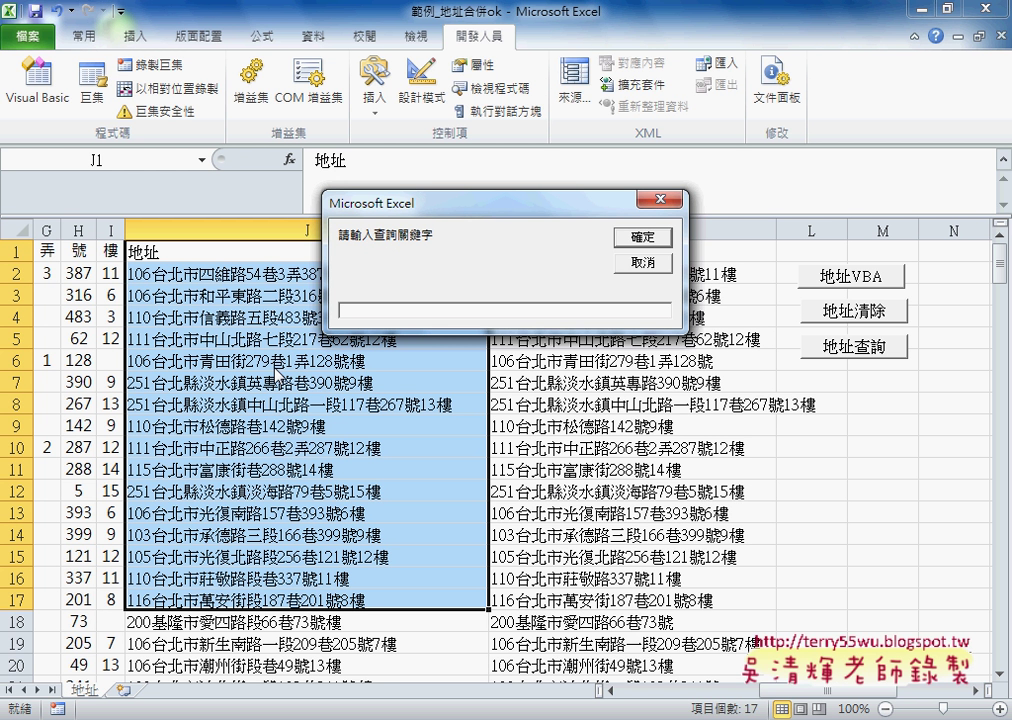
pyautogui.write('ㄓ')
pyautogui.write('中')
pyautogui.write('ㄒㄧ')
pyautogui.write('孝')
pyautogui.write('ㄉㄨ')
pyautogui.write('東')
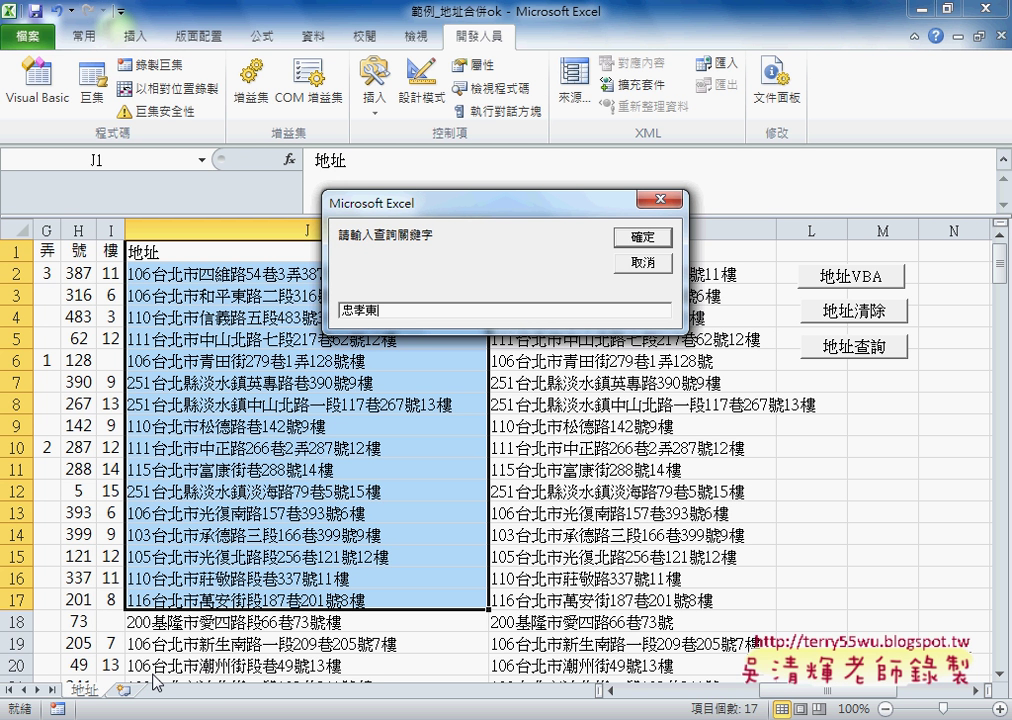
pyautogui.click(647, 239)
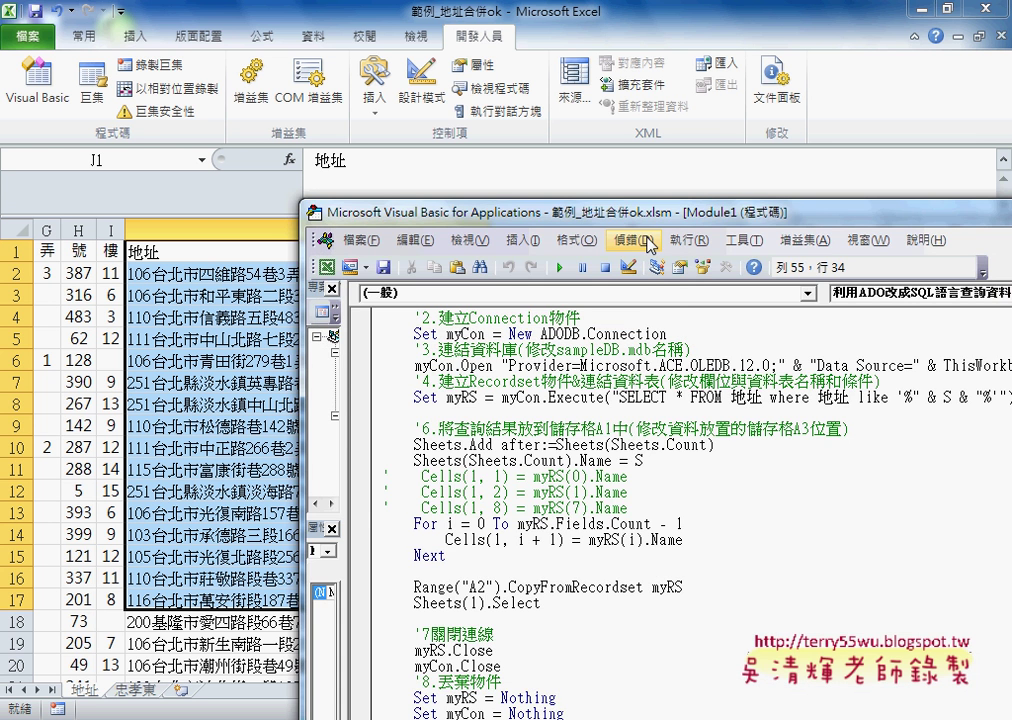
# Step: Show the new 忠孝東 sheet and select its five matching addresses in A2:K6
pyautogui.click(200, 198)
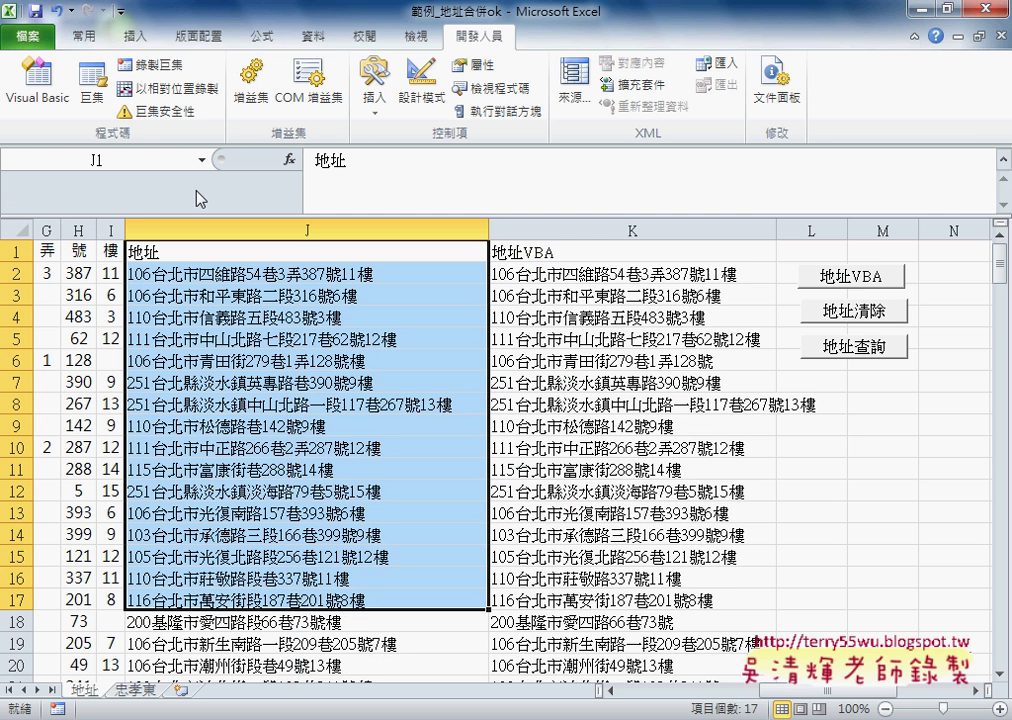
pyautogui.click(143, 697)
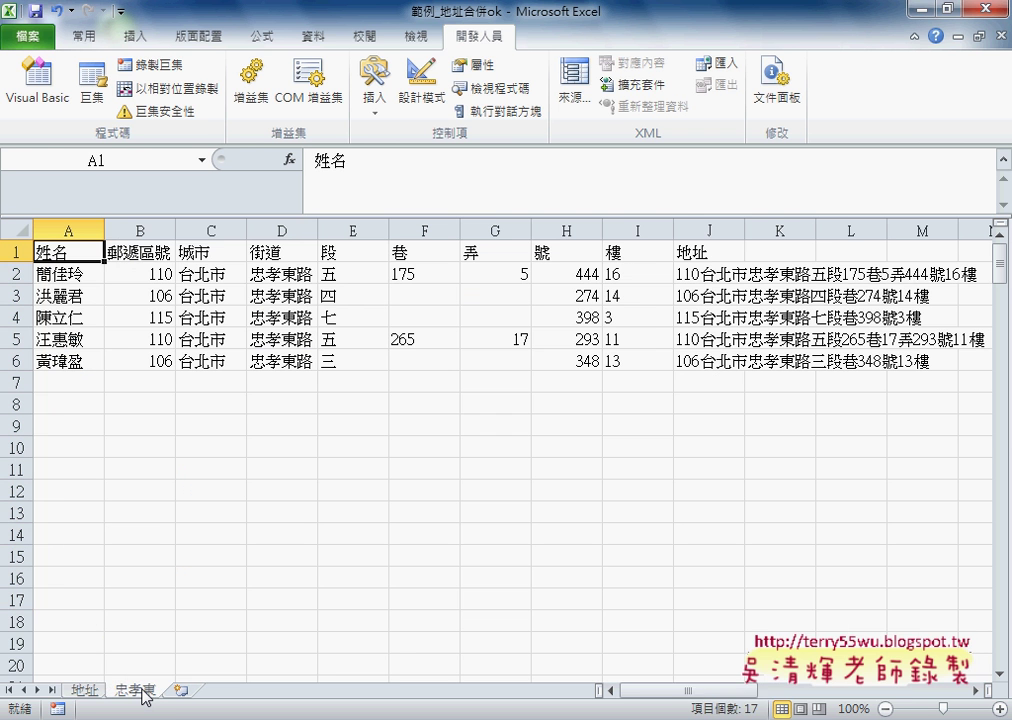
pyautogui.moveTo(70, 273)
pyautogui.mouseDown()
pyautogui.moveTo(806, 364)
pyautogui.moveTo(531, 368)
pyautogui.mouseUp()
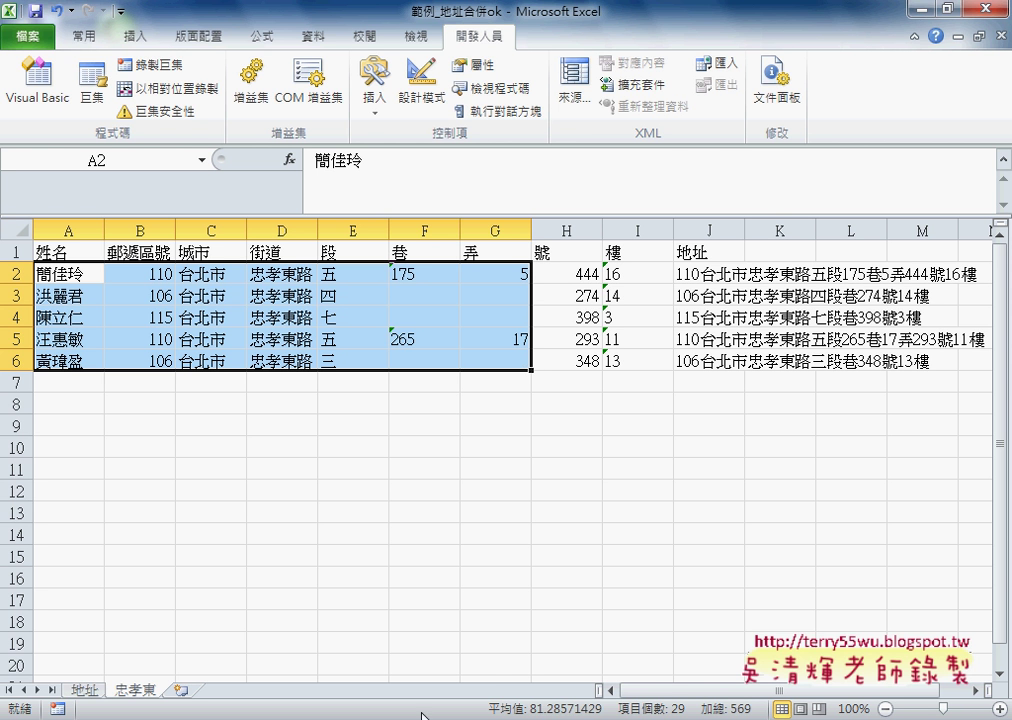
pyautogui.hotkey('alt', 'Tab')
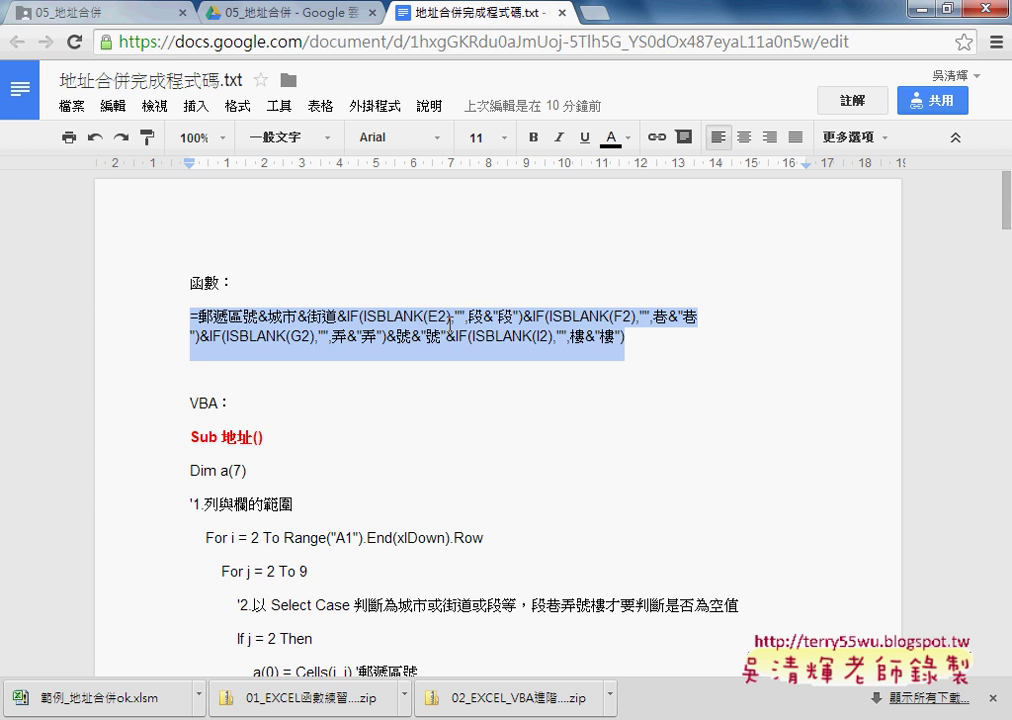
# Step: Select Sub 利用ADO改成SQL語言查詢資料() through End Sub in the code document, then return to the VBA editor
pyautogui.scroll(-2, 487, 371)
pyautogui.scroll(-3, 487, 373)
pyautogui.scroll(-4, 487, 375)
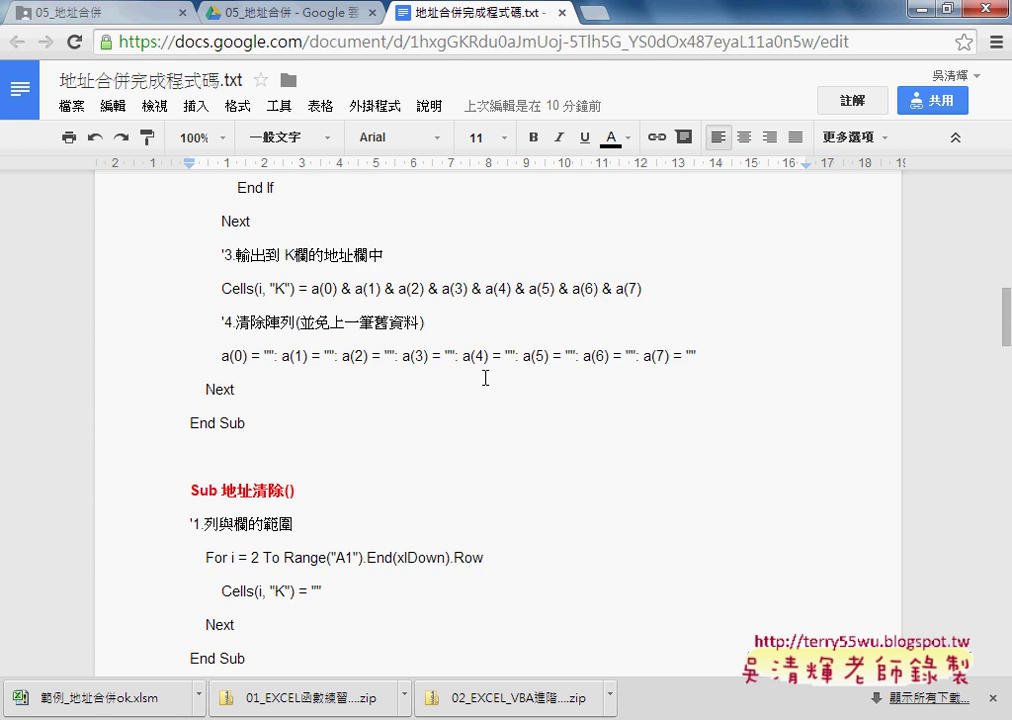
pyautogui.scroll(-2, 486, 377)
pyautogui.scroll(-3, 486, 378)
pyautogui.scroll(-3, 486, 379)
pyautogui.scroll(-3, 486, 379)
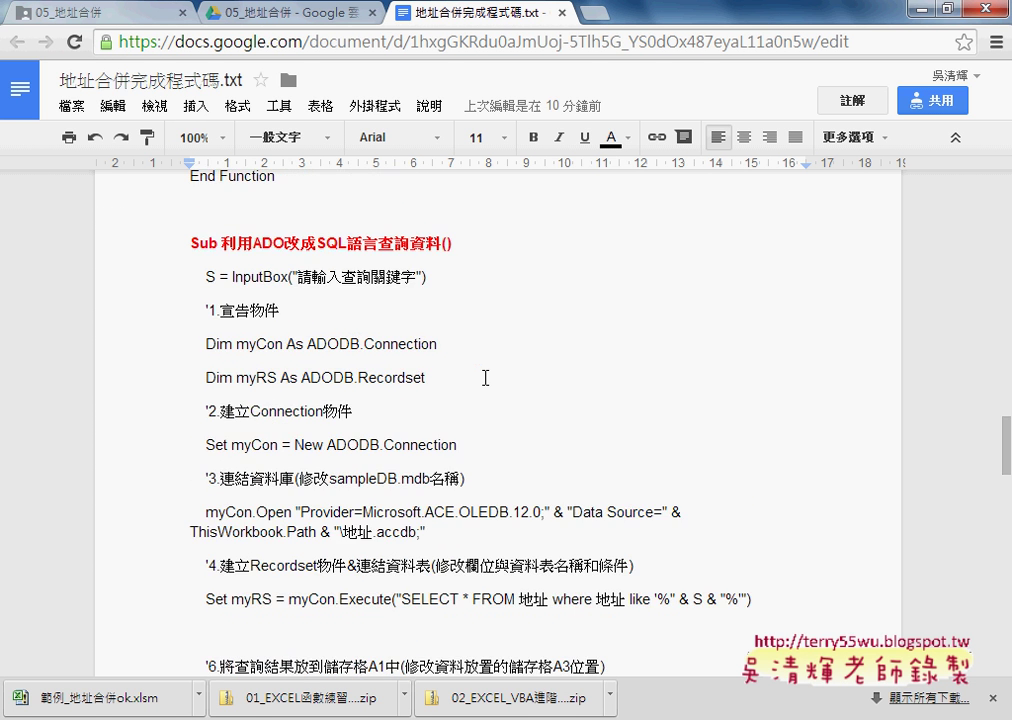
pyautogui.scroll(-1, 486, 379)
pyautogui.scroll(2, 422, 355)
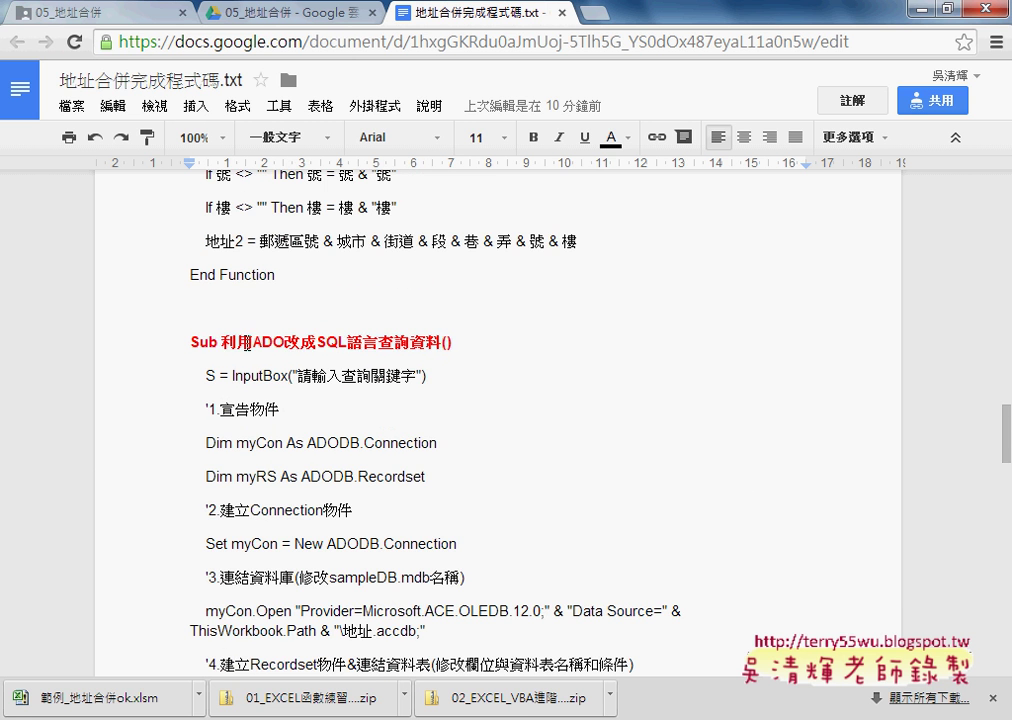
pyautogui.moveTo(190, 342); pyautogui.dragTo(455, 343)
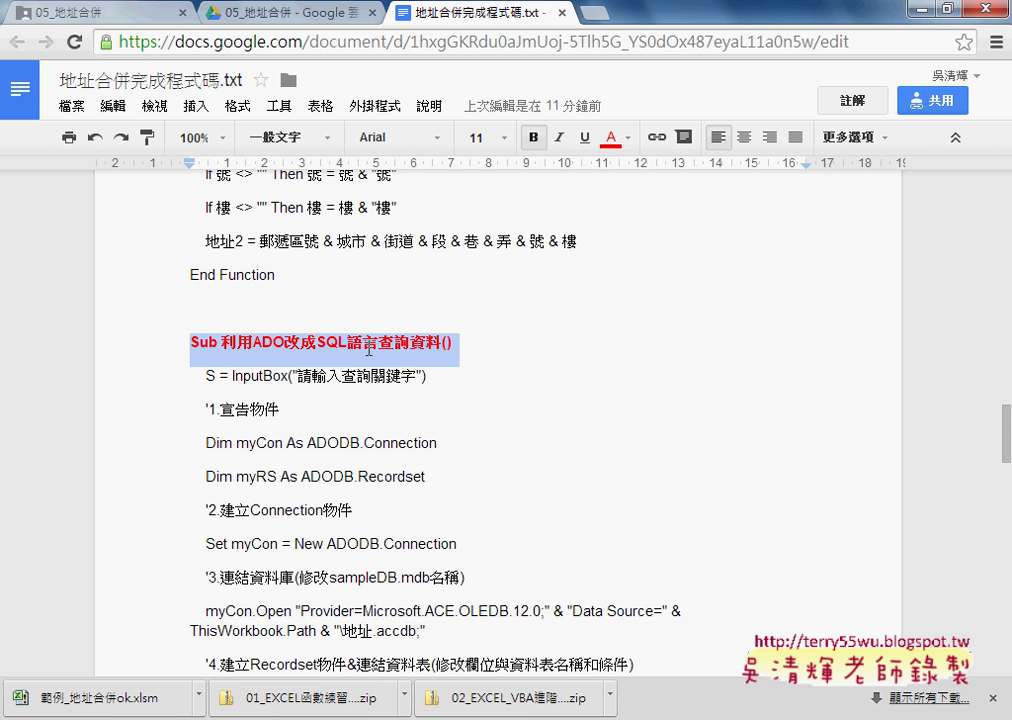
pyautogui.moveTo(191, 342)
pyautogui.mouseDown()
pyautogui.moveTo(520, 668)
pyautogui.moveTo(512, 505)
pyautogui.moveTo(508, 533)
pyautogui.moveTo(489, 524)
pyautogui.mouseUp()
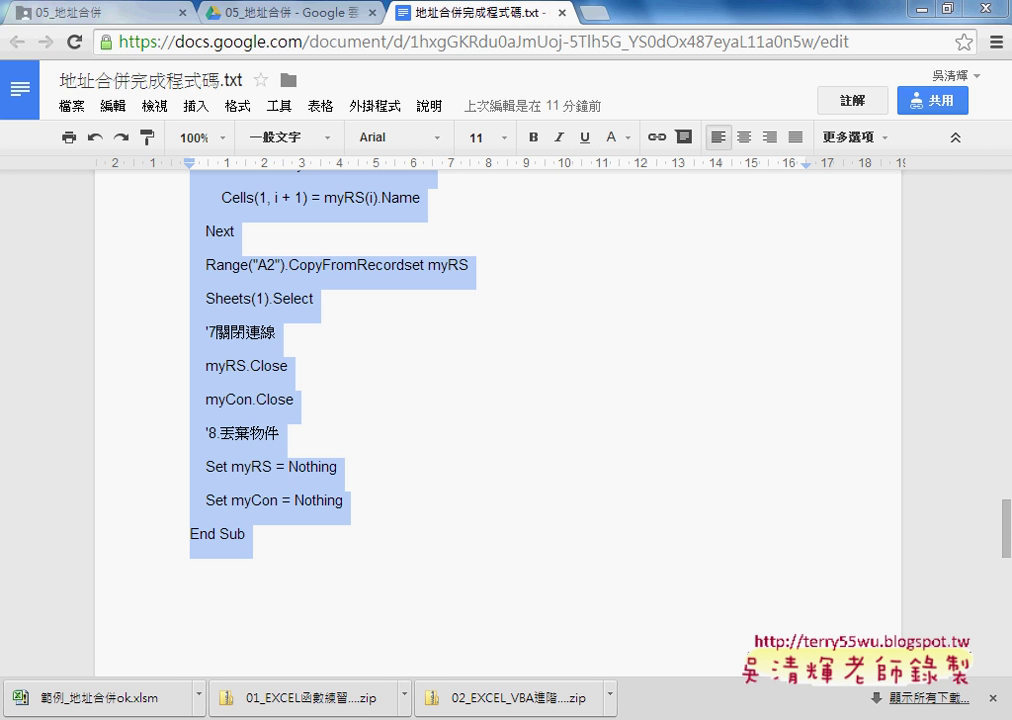
pyautogui.click(501, 665)
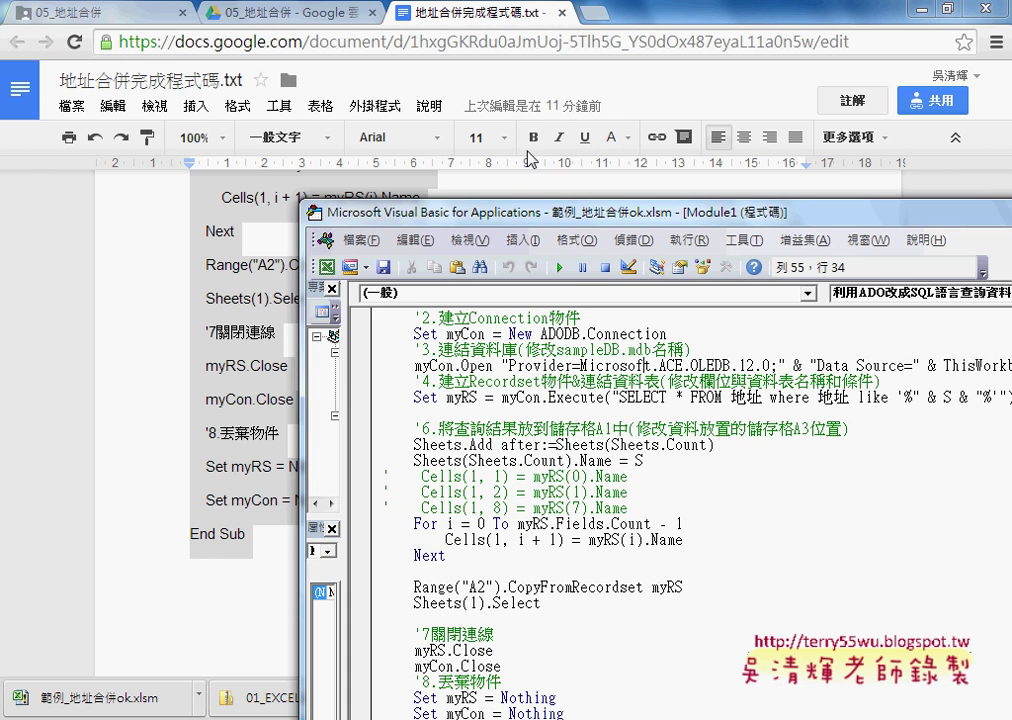
# Step: Remove the Microsoft ActiveX Data Objects 2.8 Library reference from the project
pyautogui.moveTo(542, 213); pyautogui.dragTo(385, 100)
pyautogui.click(577, 120)
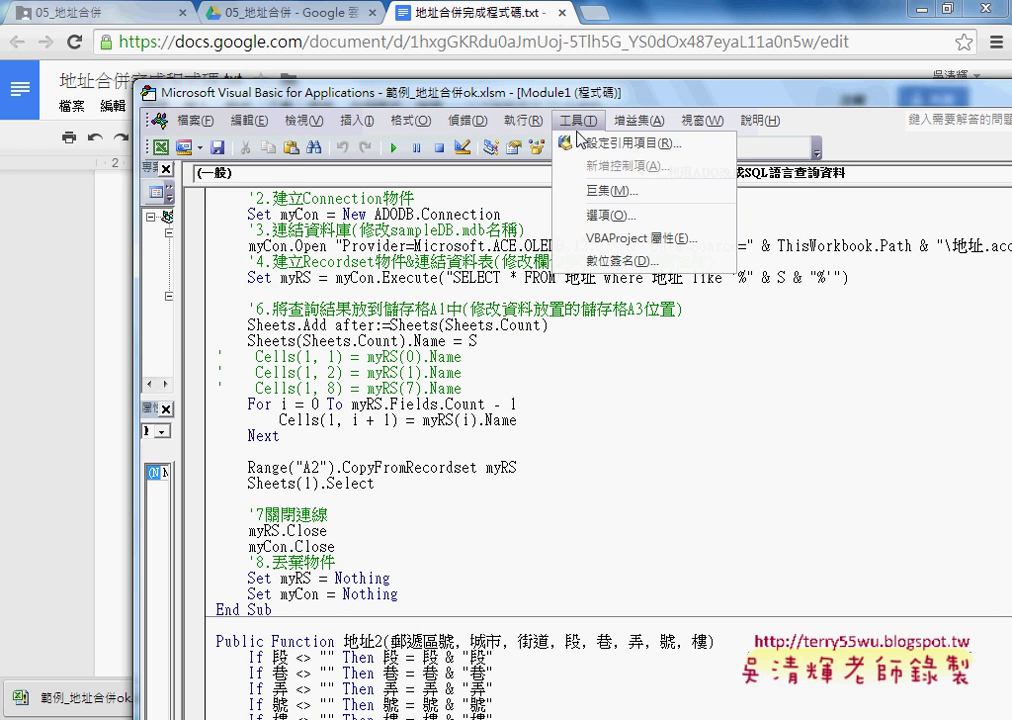
pyautogui.click(596, 139)
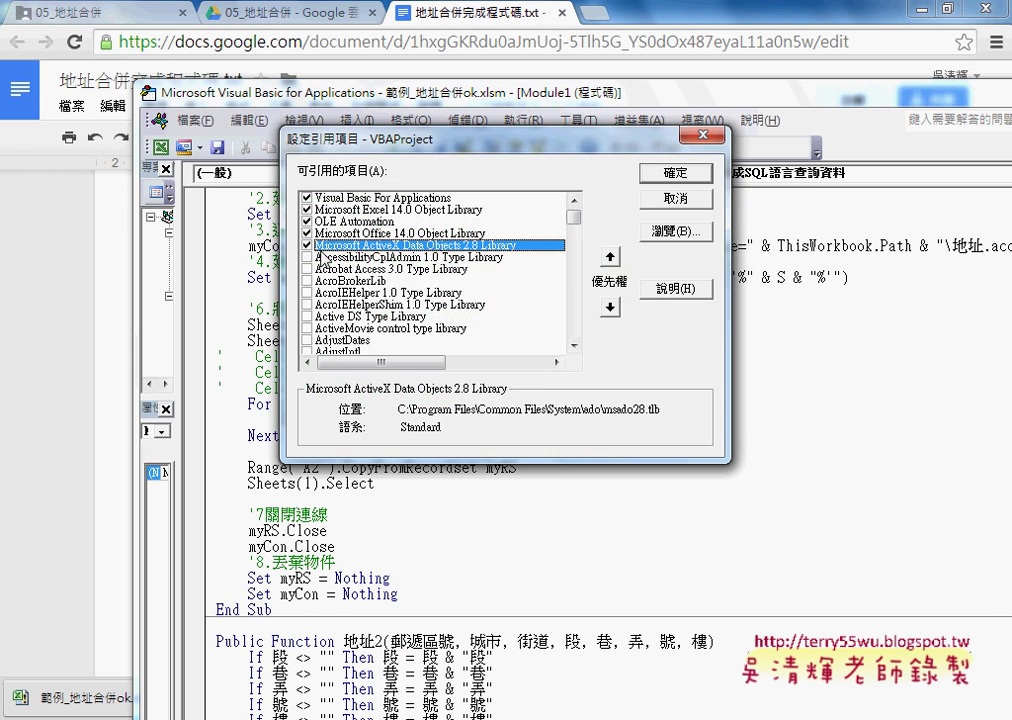
pyautogui.click(307, 245)
pyautogui.click(676, 176)
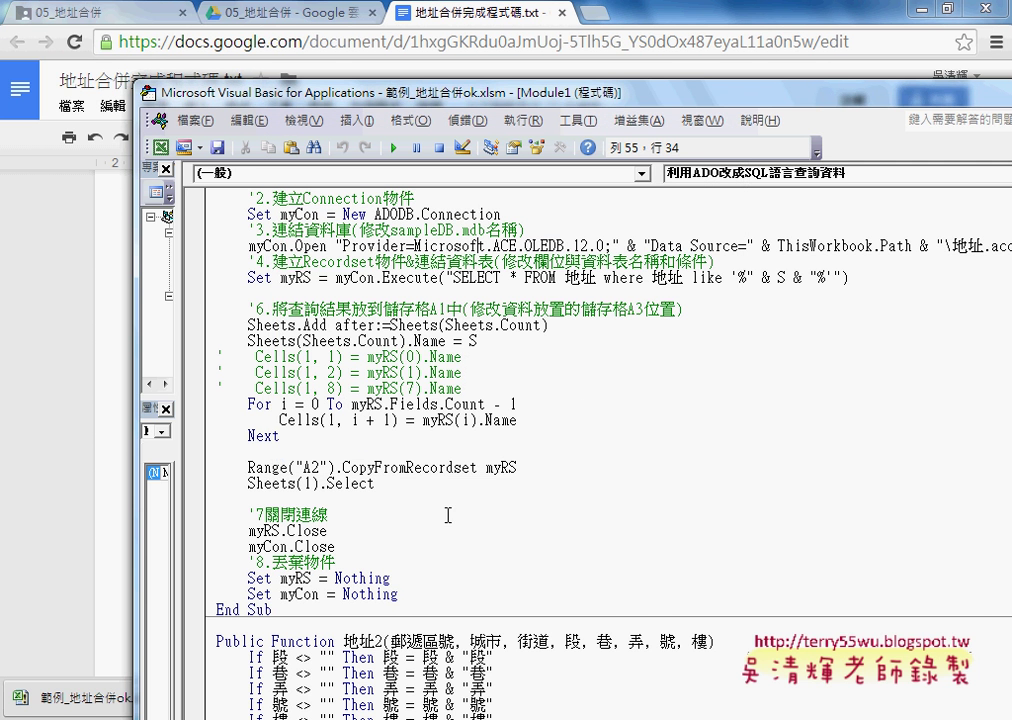
# Step: Run the query macro, dismiss the 'user-defined type not defined' compile error, and reset the run
pyautogui.click(394, 152)
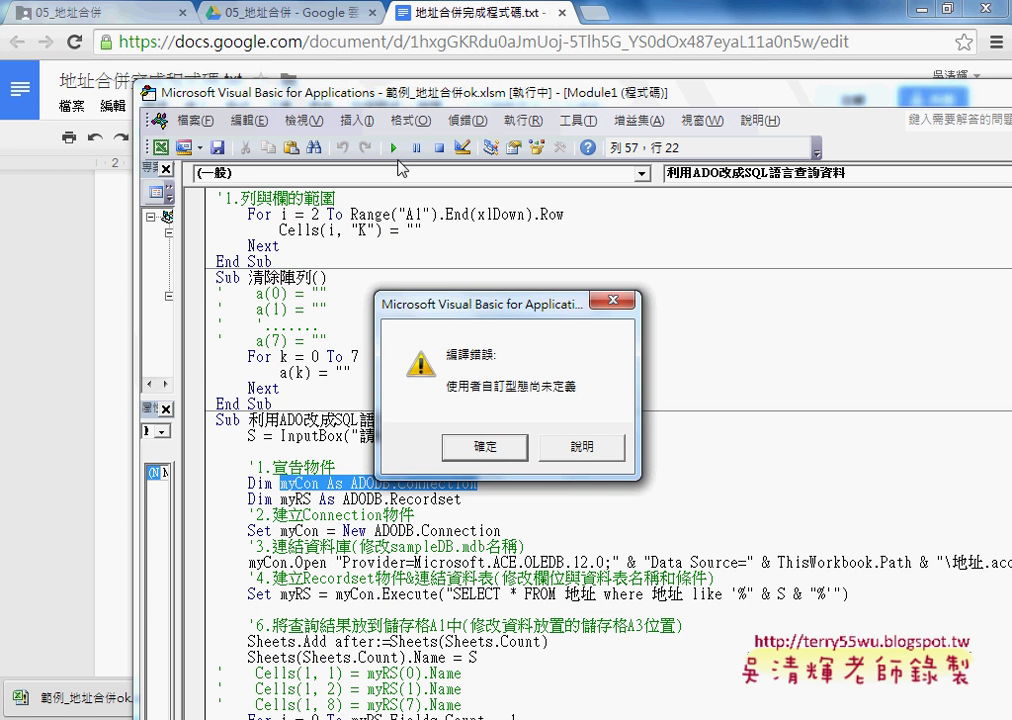
pyautogui.press('Return')
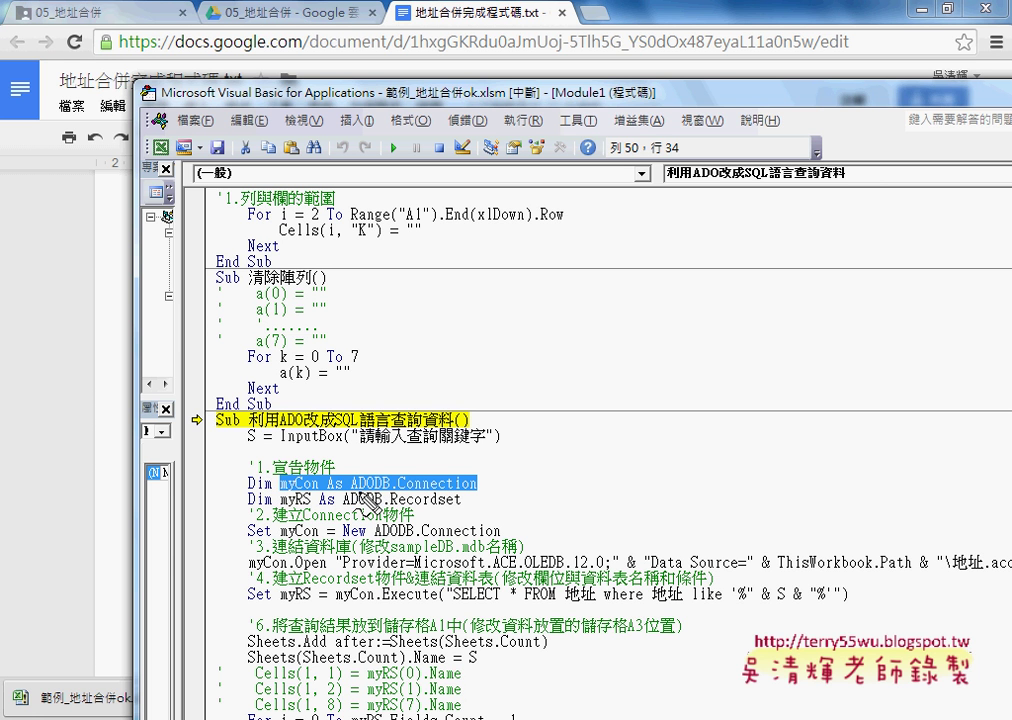
pyautogui.moveTo(478, 492)
pyautogui.mouseDown()
pyautogui.moveTo(395, 495)
pyautogui.moveTo(498, 497)
pyautogui.mouseUp()
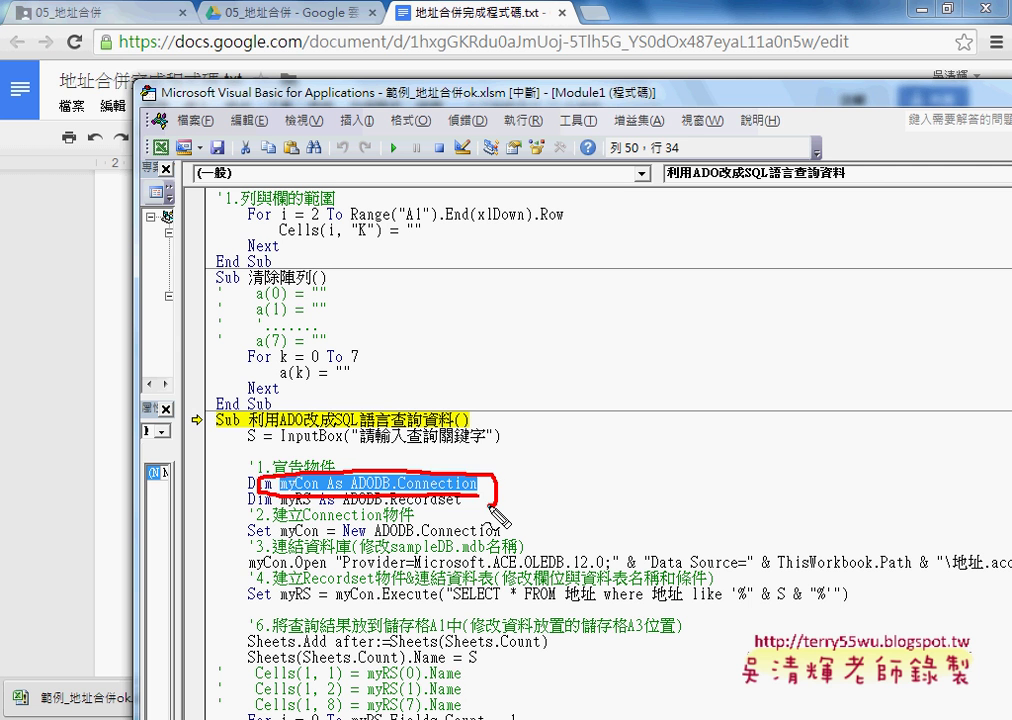
pyautogui.press('Escape')
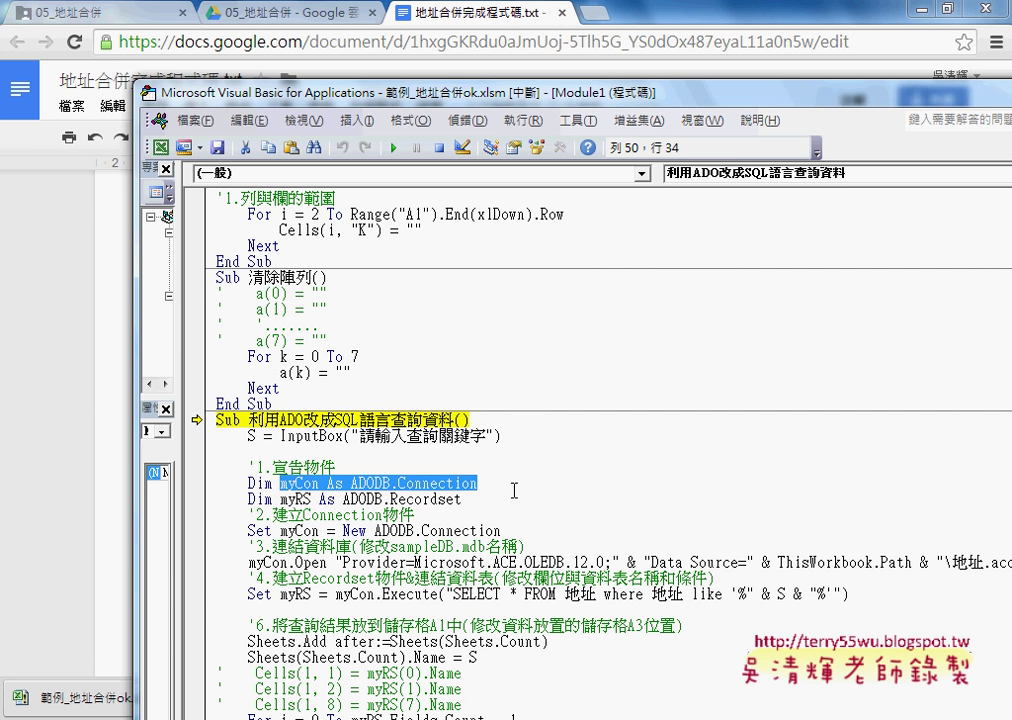
pyautogui.click(578, 120)
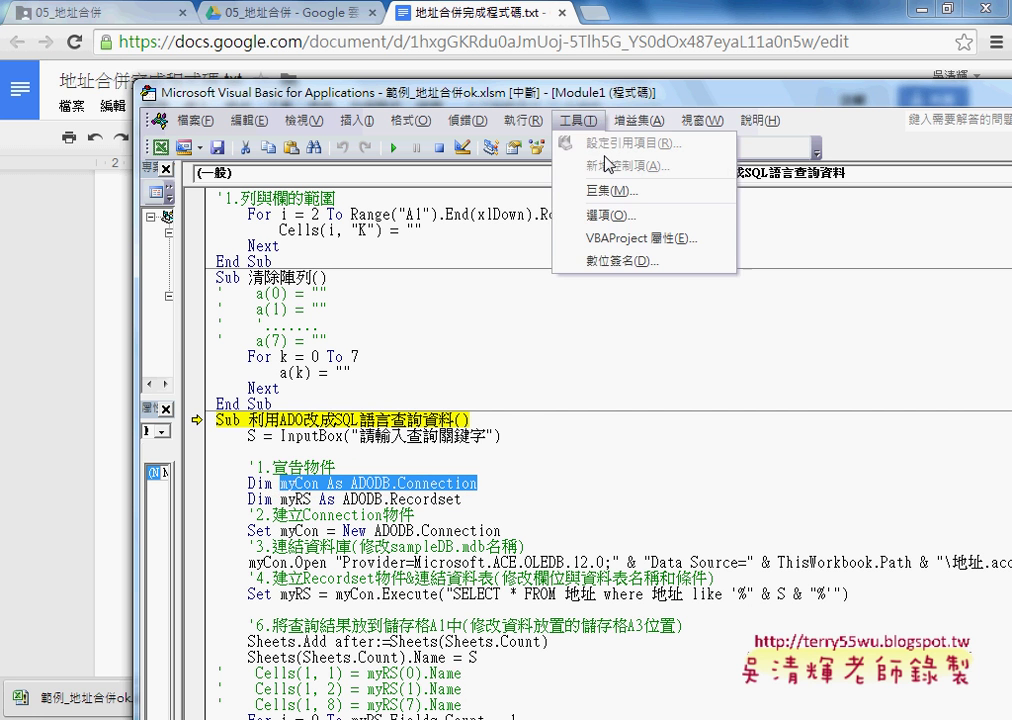
pyautogui.press('Escape')
# Step: Re-tick Microsoft ActiveX Data Objects 2.8 Library in References and confirm with 確定
pyautogui.click(438, 147)
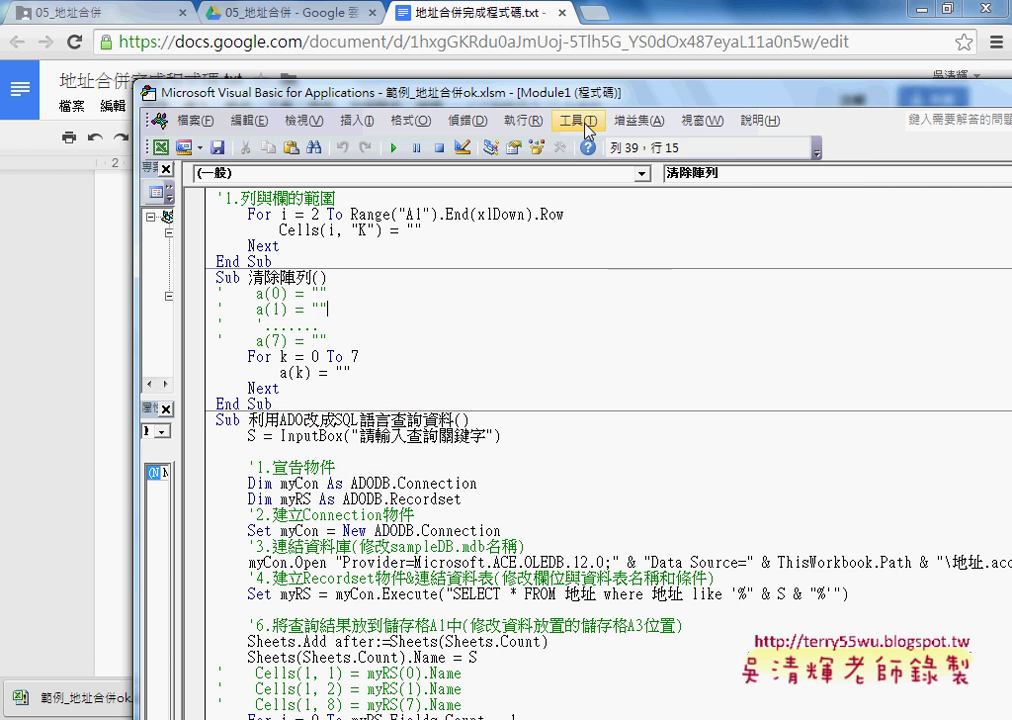
pyautogui.click(578, 120)
pyautogui.click(599, 150)
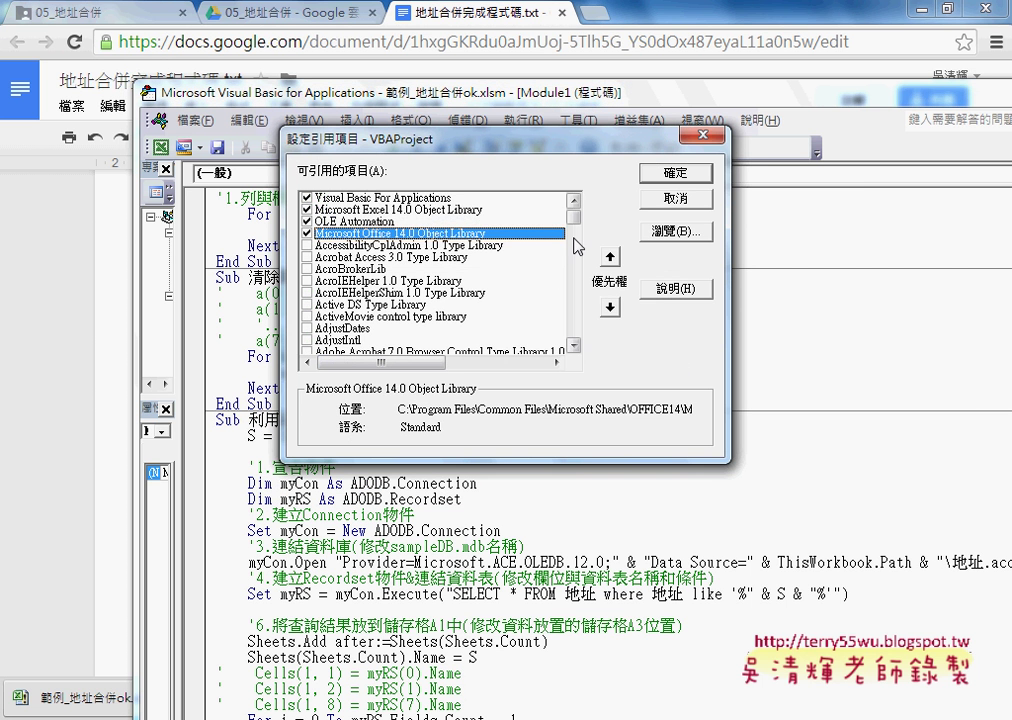
pyautogui.moveTo(577, 222); pyautogui.dragTo(581, 267)
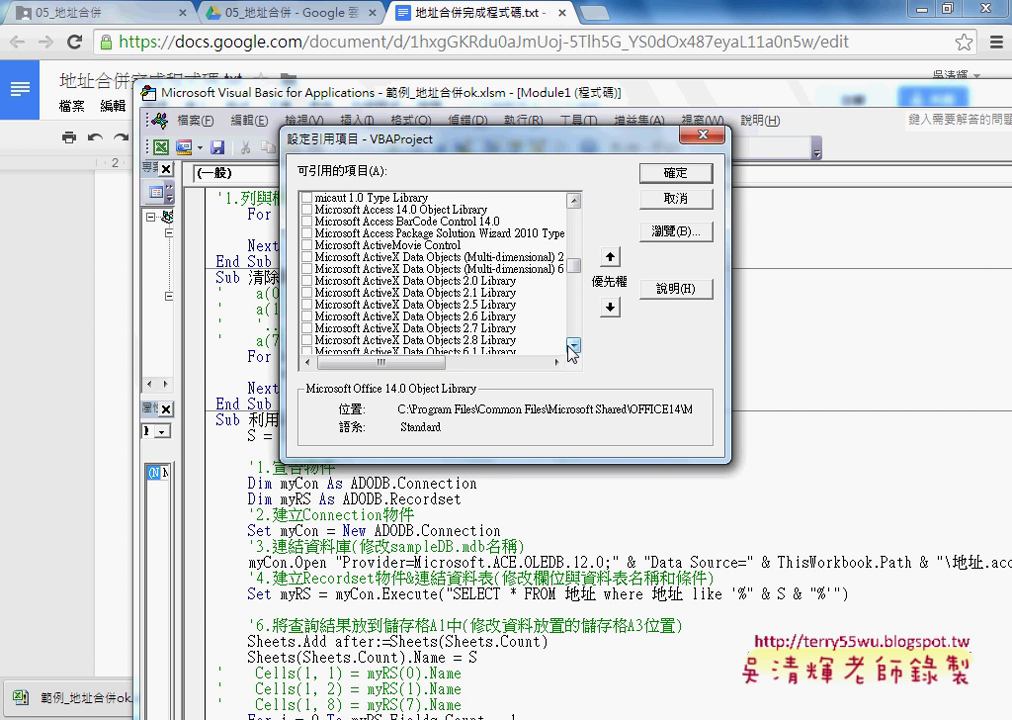
pyautogui.click(512, 345)
pyautogui.click(307, 340)
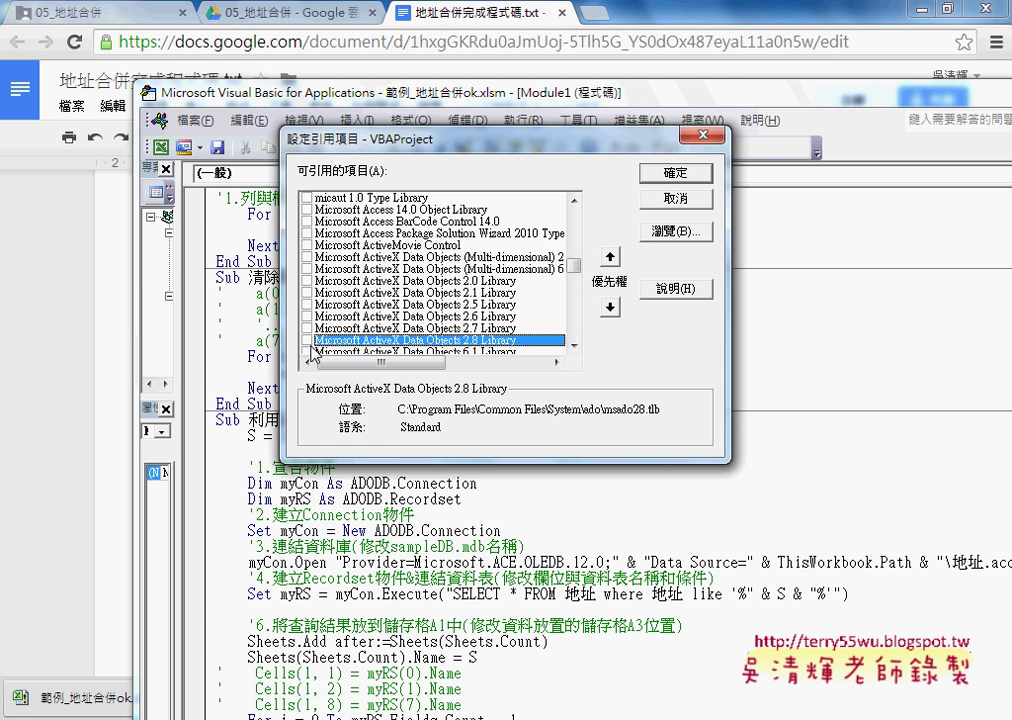
pyautogui.click(674, 174)
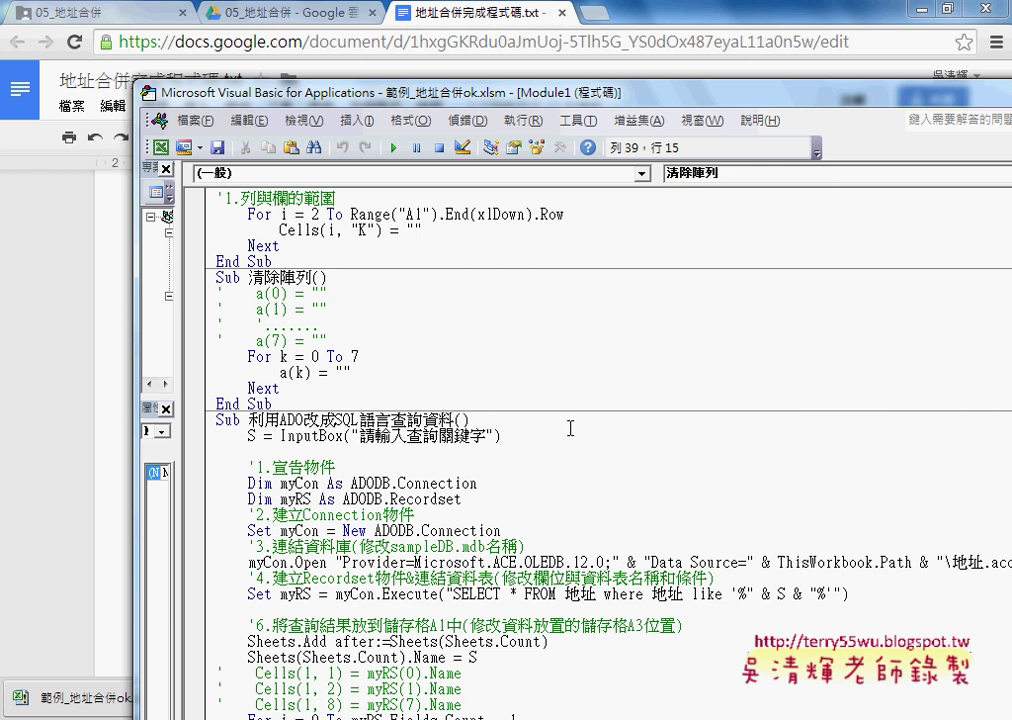
pyautogui.click(378, 497)
pyautogui.scroll(-3, 550, 480)
pyautogui.scroll(-1, 650, 465)
# Step: Scroll down the ADO query macro to its closing lines that release myRS and myCon
pyautogui.scroll(-1, 720, 456)
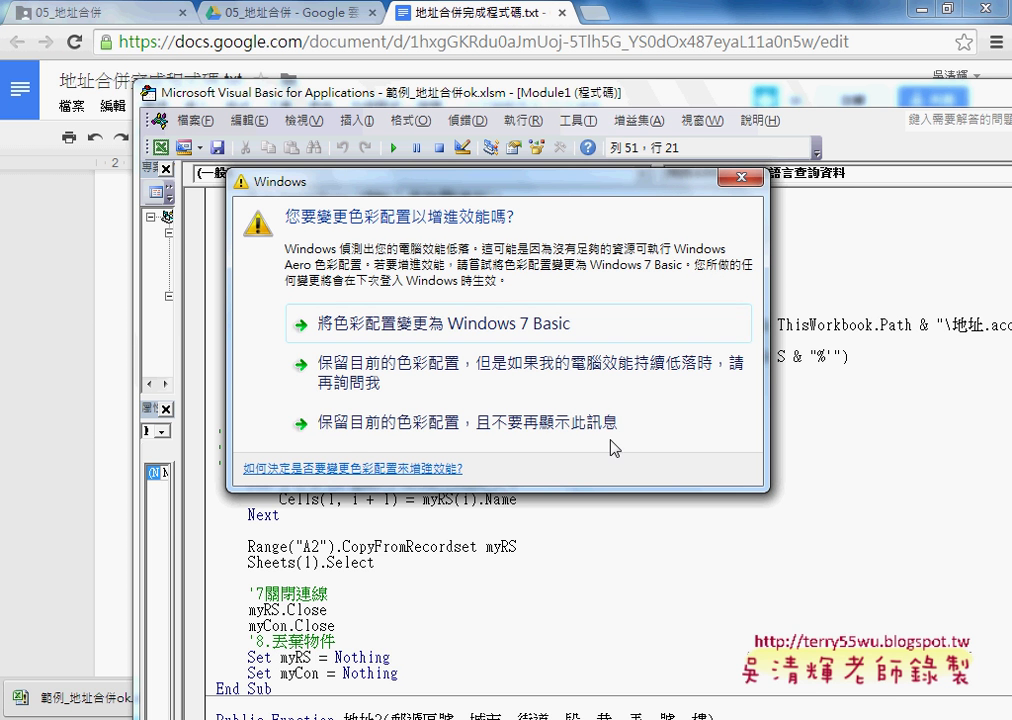
# Step: Drag the colour-scheme prompt to the bottom edge of the screen, clearing the code
pyautogui.moveTo(533, 184); pyautogui.dragTo(592, 394)
pyautogui.moveTo(657, 390); pyautogui.dragTo(700, 713)
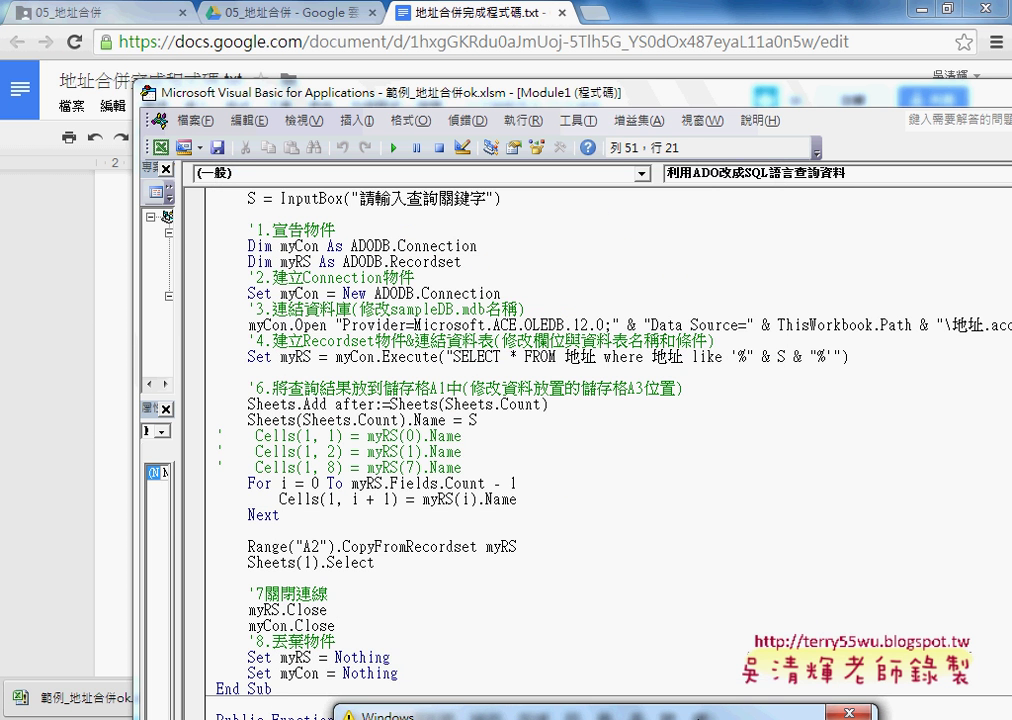